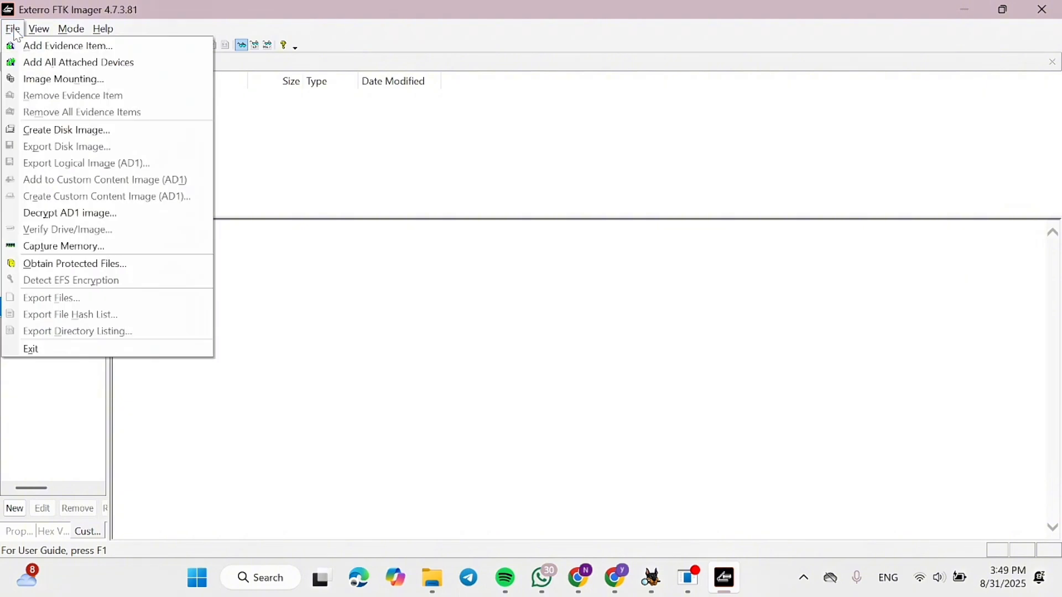
# - Start adding an evidence item with Image File as the source evidence type
pyautogui.click(98, 45)
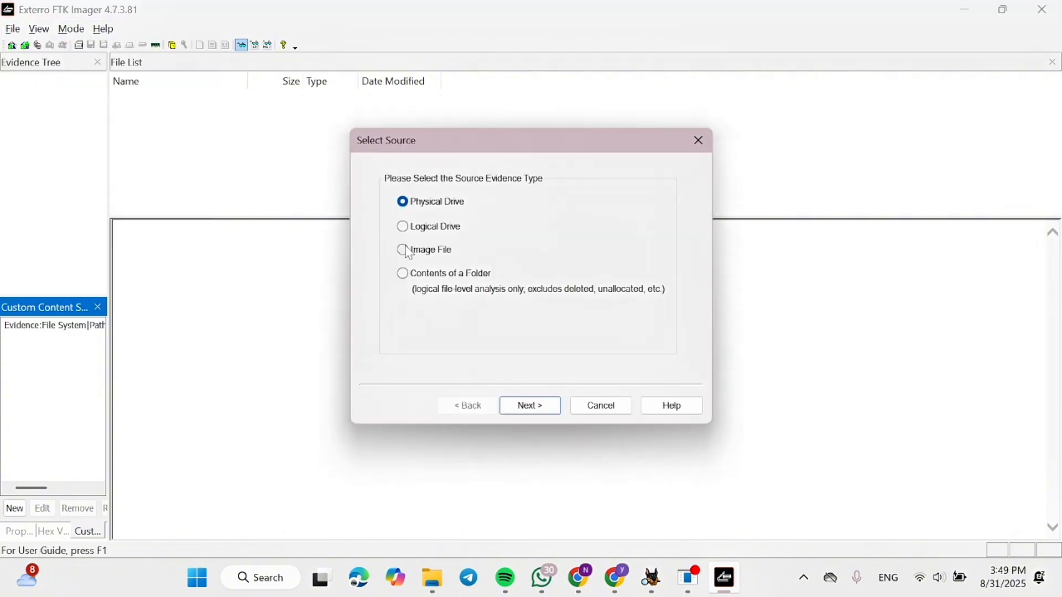
pyautogui.click(426, 254)
pyautogui.click(532, 410)
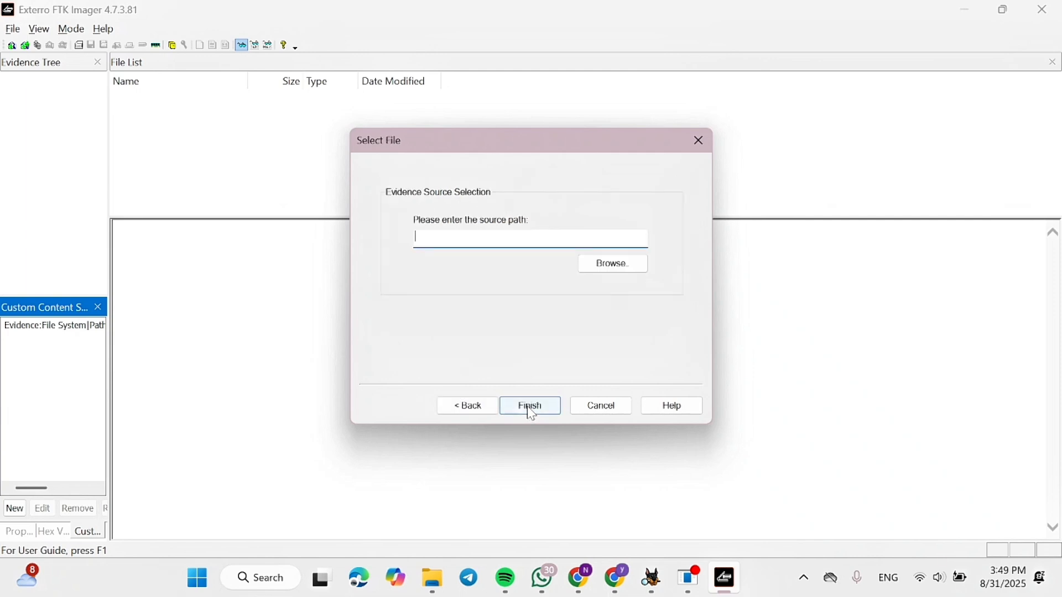
# - Browse for the evidence source to the DiskDigger folder inside Downloads > 66-Africanfalls > temp_extract_dir
pyautogui.click(641, 271)
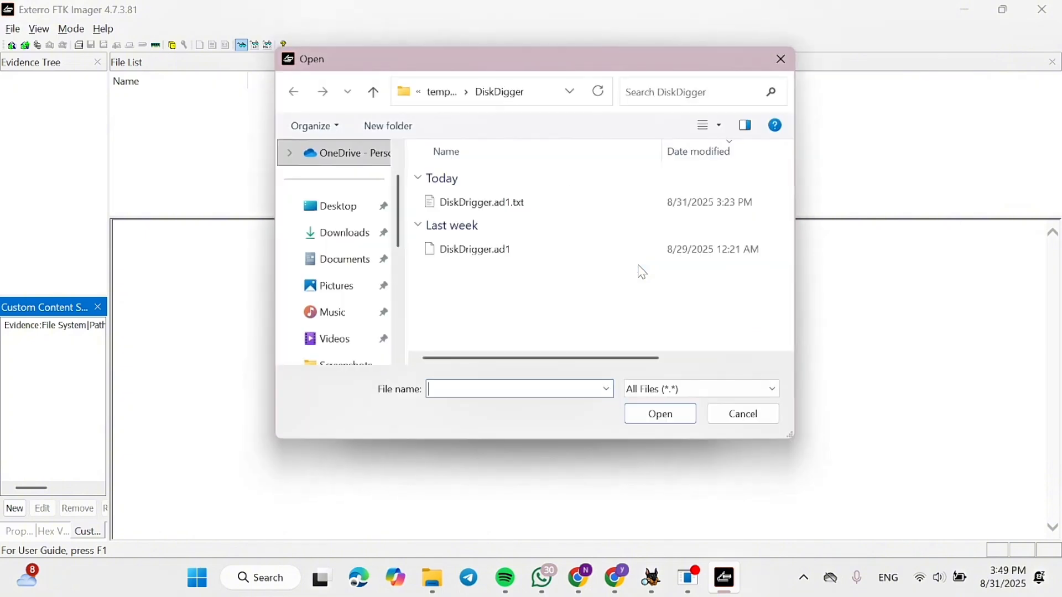
pyautogui.click(375, 233)
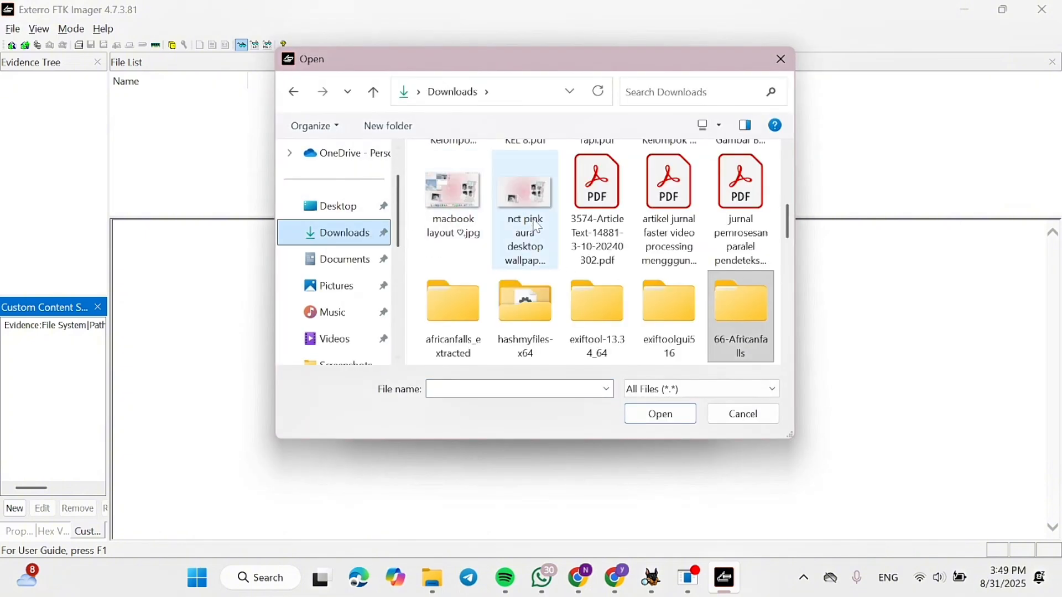
pyautogui.scroll(3, 536, 227)
pyautogui.scroll(3, 534, 226)
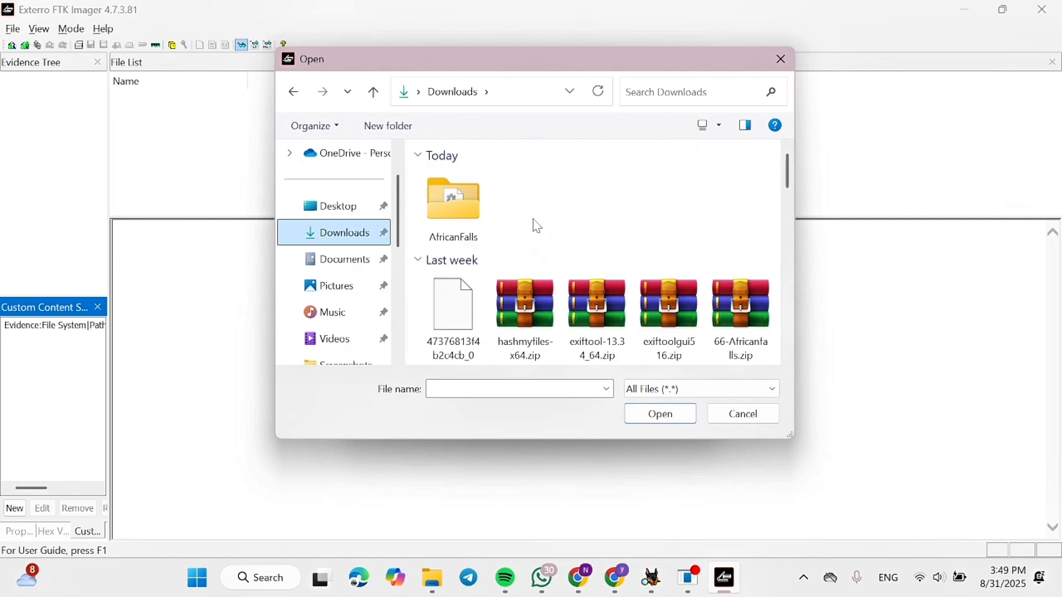
pyautogui.scroll(-5, 498, 234)
pyautogui.scroll(5, 500, 237)
pyautogui.moveTo(792, 190); pyautogui.dragTo(792, 246)
pyautogui.doubleClick(759, 199)
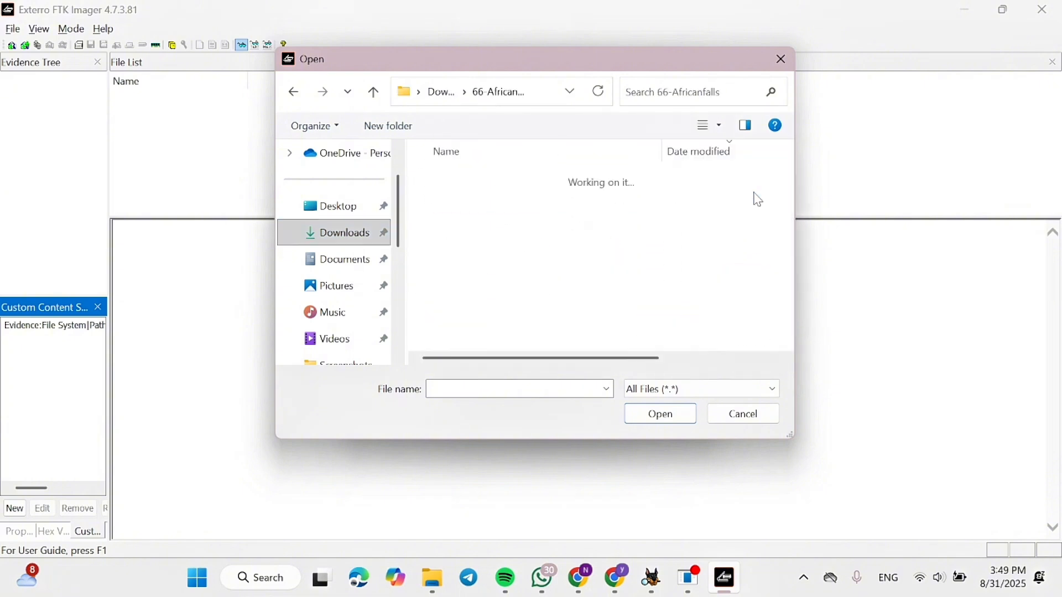
pyautogui.doubleClick(758, 199)
pyautogui.doubleClick(758, 199)
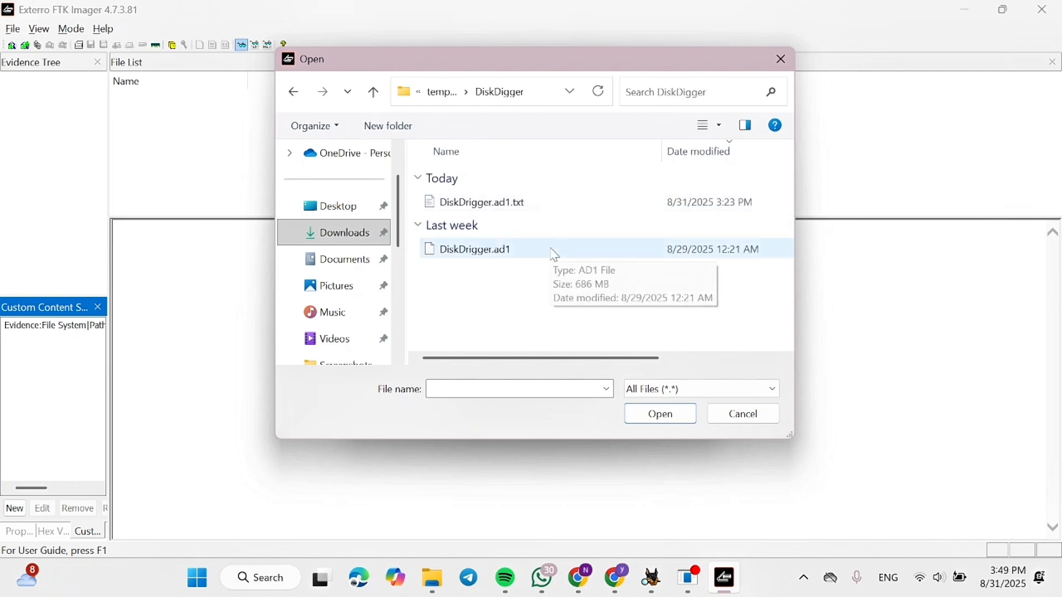
# - Choose DiskDrigger.ad1 as the evidence source file and finish adding it to the evidence tree
pyautogui.click(555, 255)
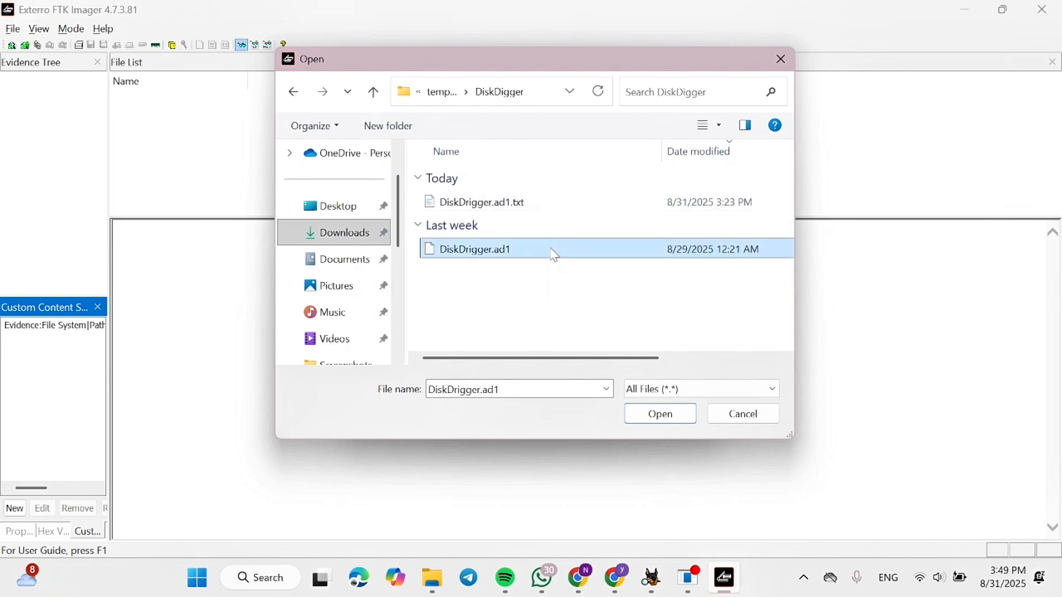
pyautogui.click(661, 414)
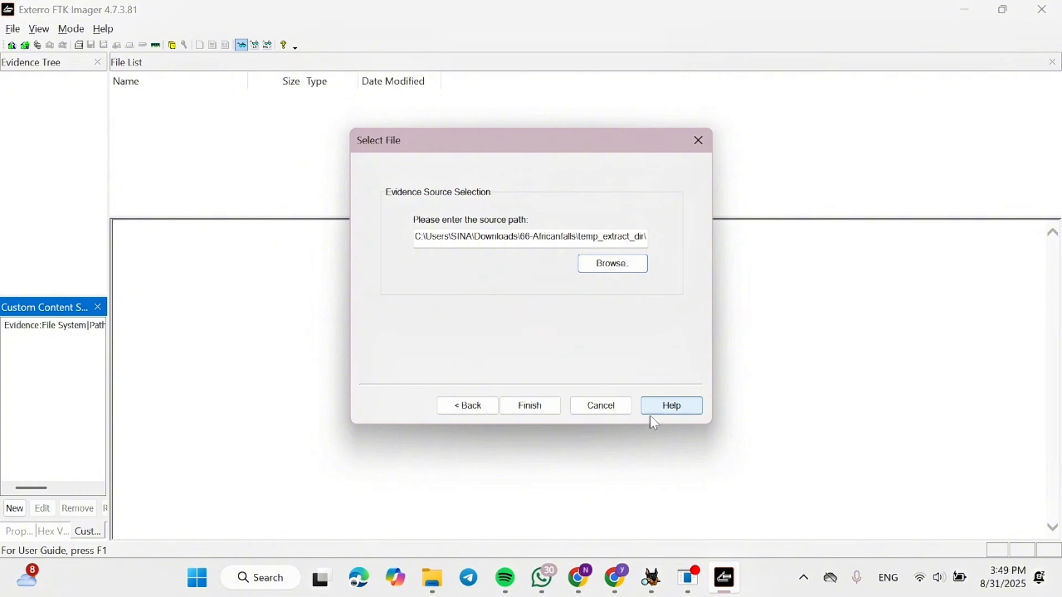
pyautogui.click(540, 408)
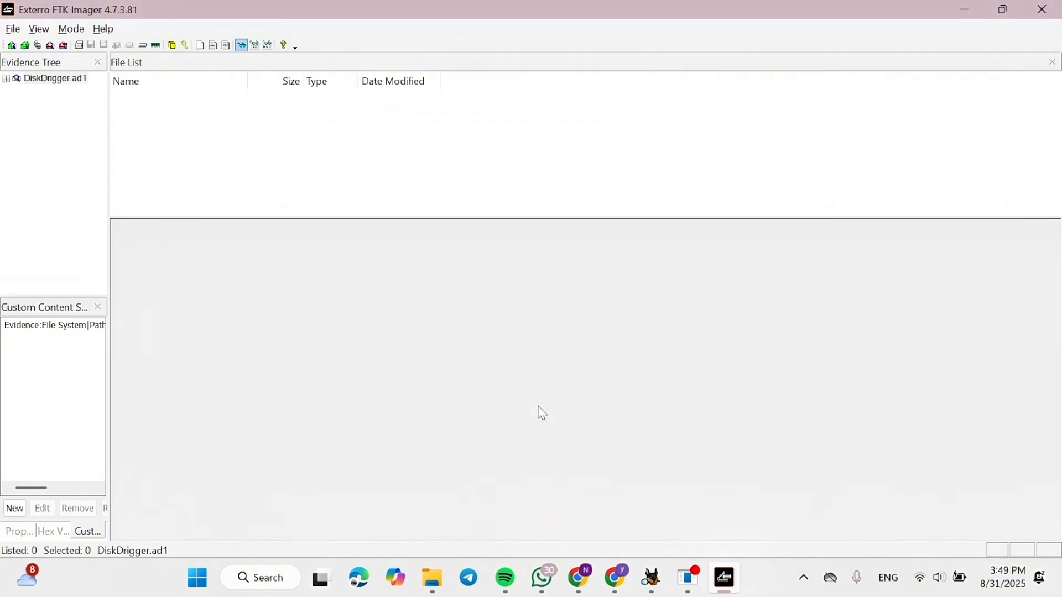
# - Verify the DiskDrigger.ad1 image, select its computed MD5 hash in the results, and close the results
pyautogui.rightClick(49, 80)
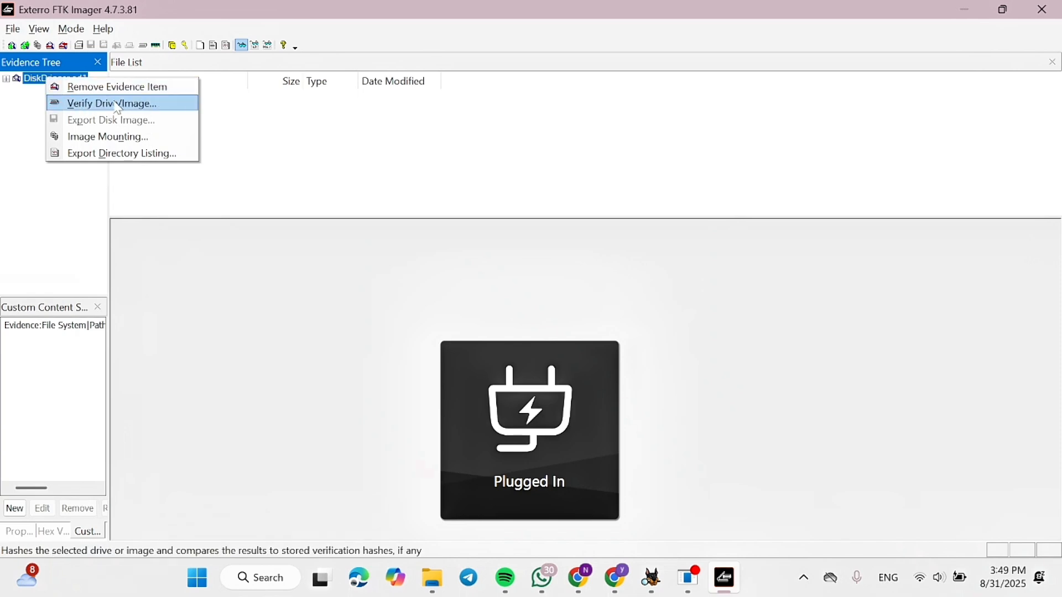
pyautogui.click(136, 105)
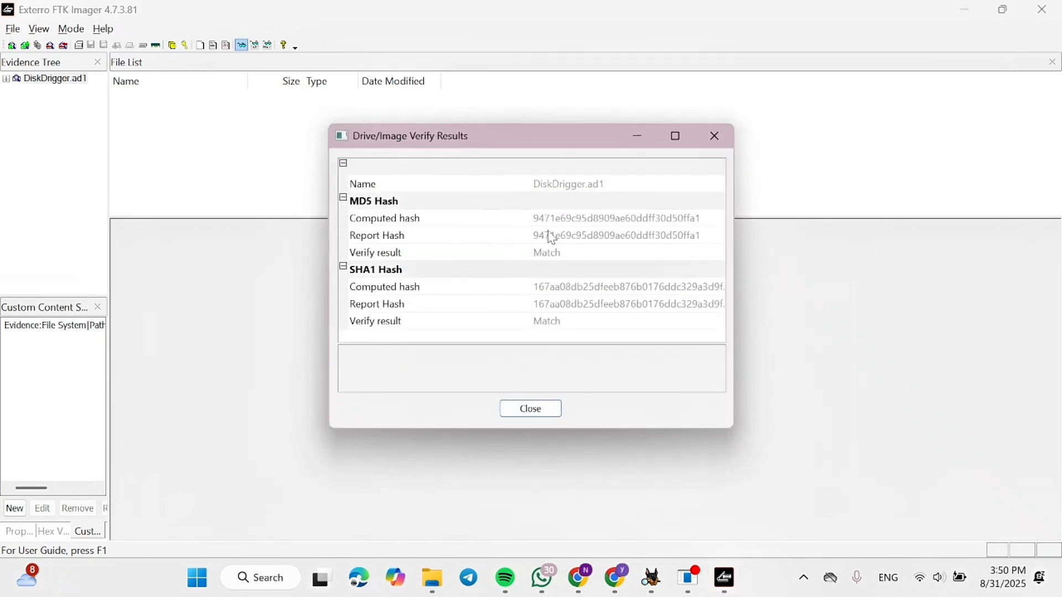
pyautogui.click(500, 224)
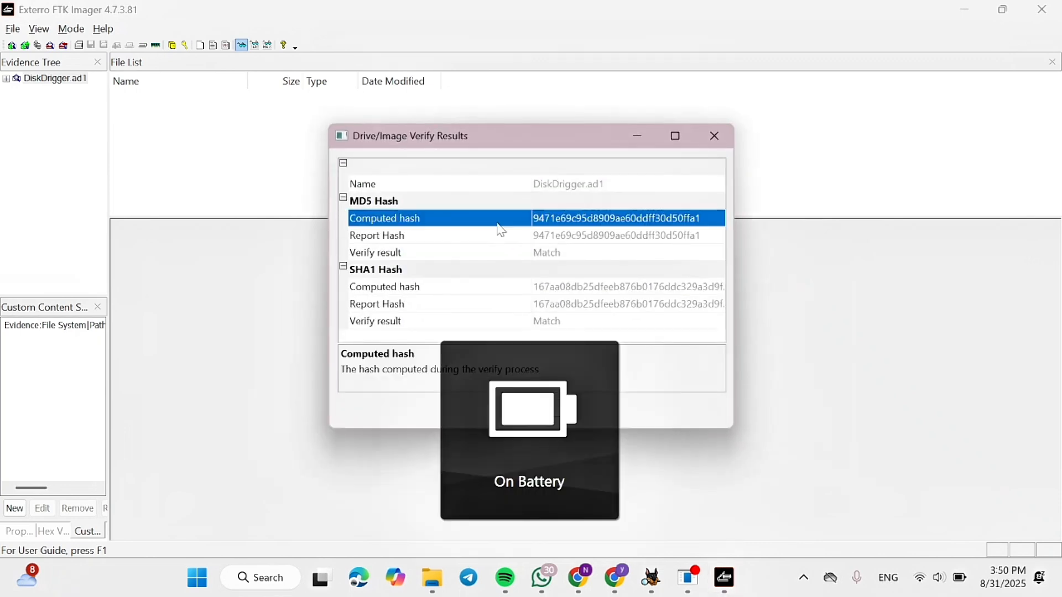
pyautogui.click(627, 224)
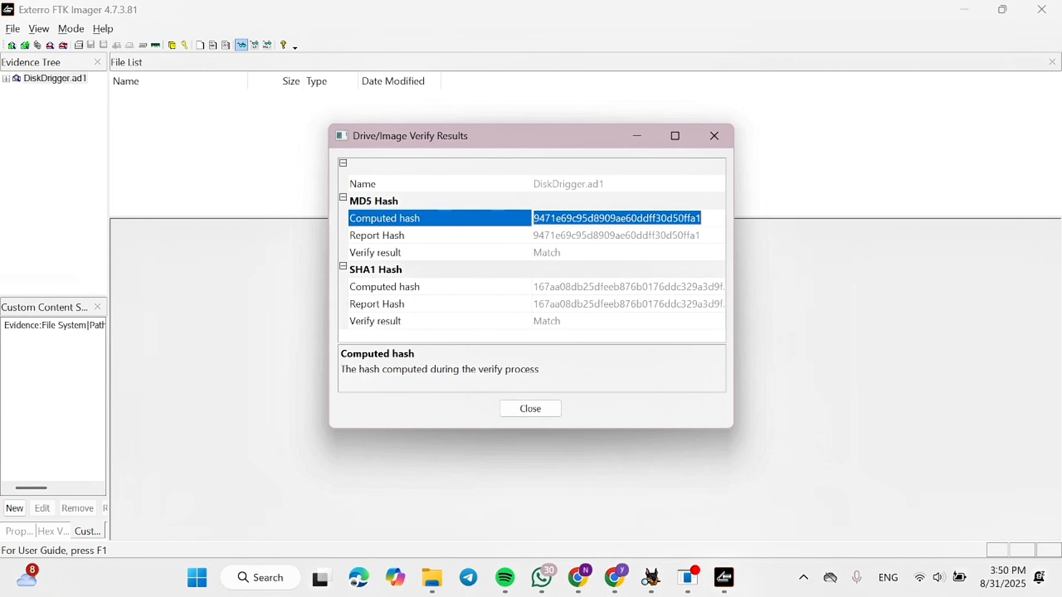
pyautogui.click(545, 410)
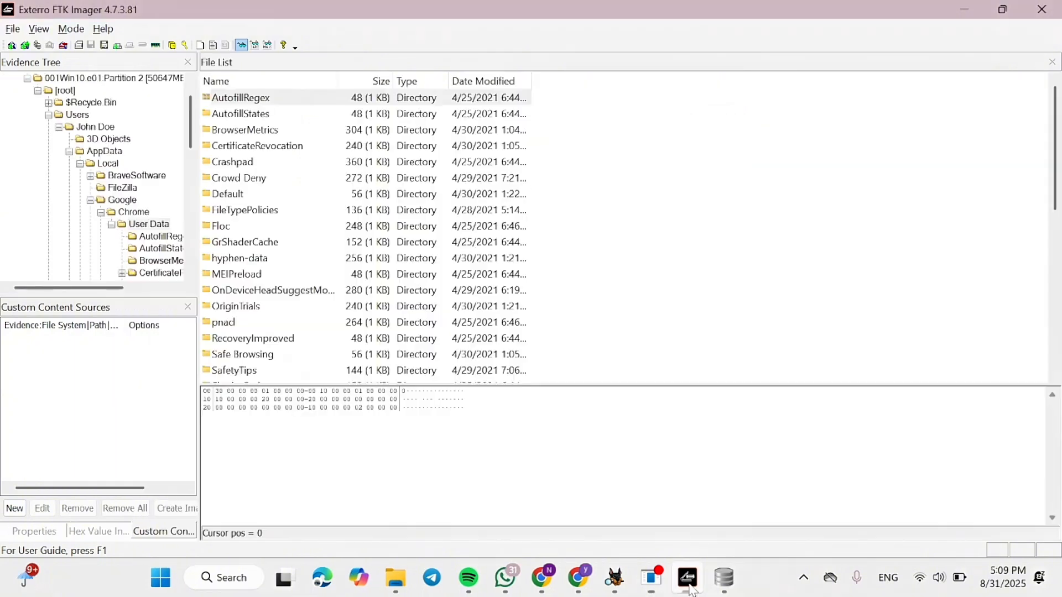
pyautogui.click(690, 587)
pyautogui.scroll(1, 110, 166)
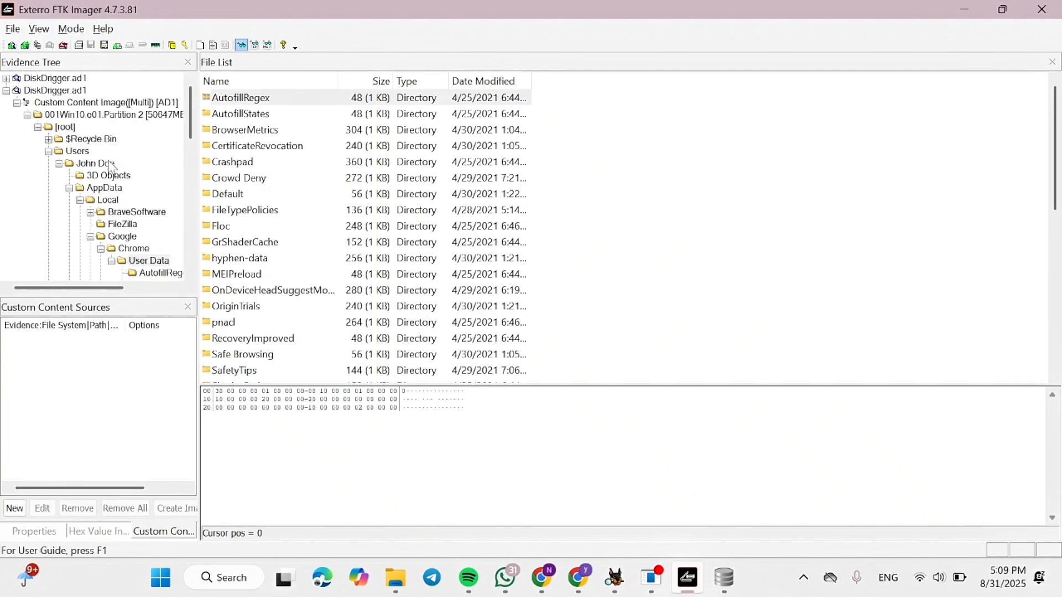
pyautogui.click(13, 33)
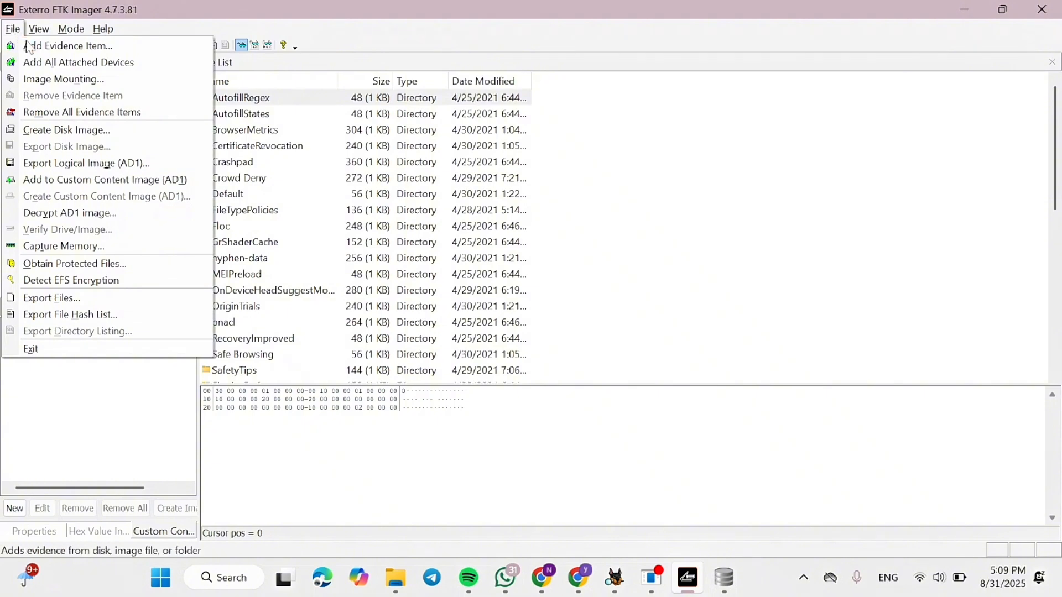
pyautogui.click(258, 159)
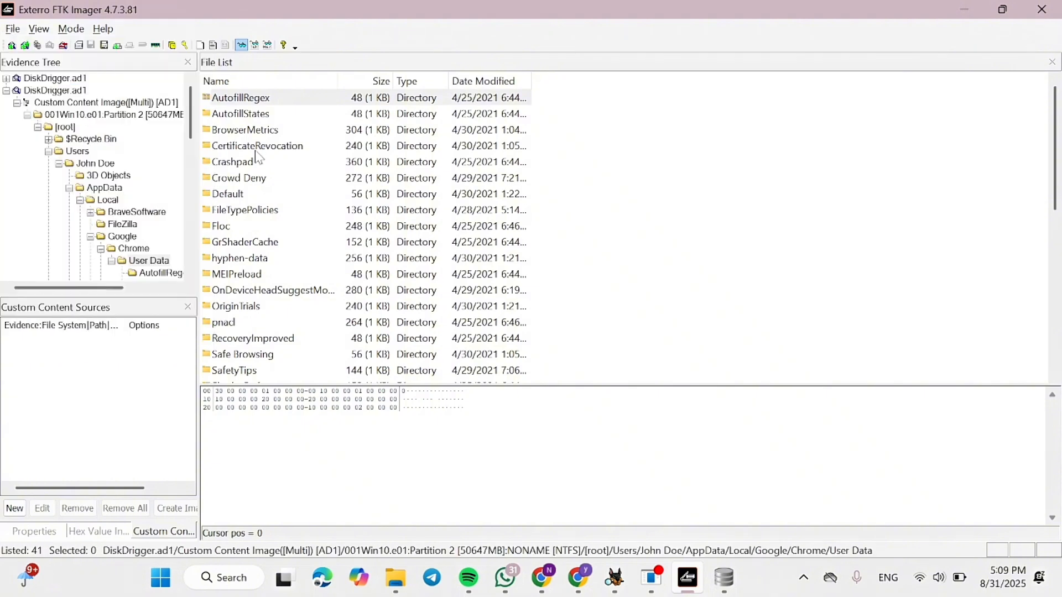
pyautogui.click(256, 153)
# - In the second DiskDrigger.ad1 evidence item, browse from the root of 001Win10.e01 Partition 2 through Users to the account's profile folder
pyautogui.click(94, 89)
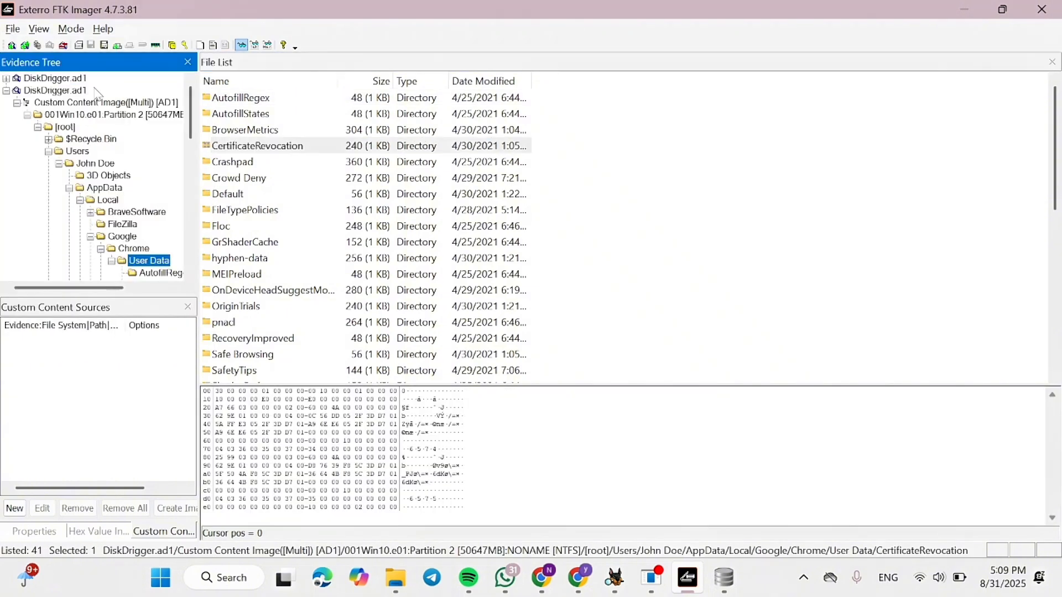
pyautogui.click(67, 91)
pyautogui.doubleClick(67, 92)
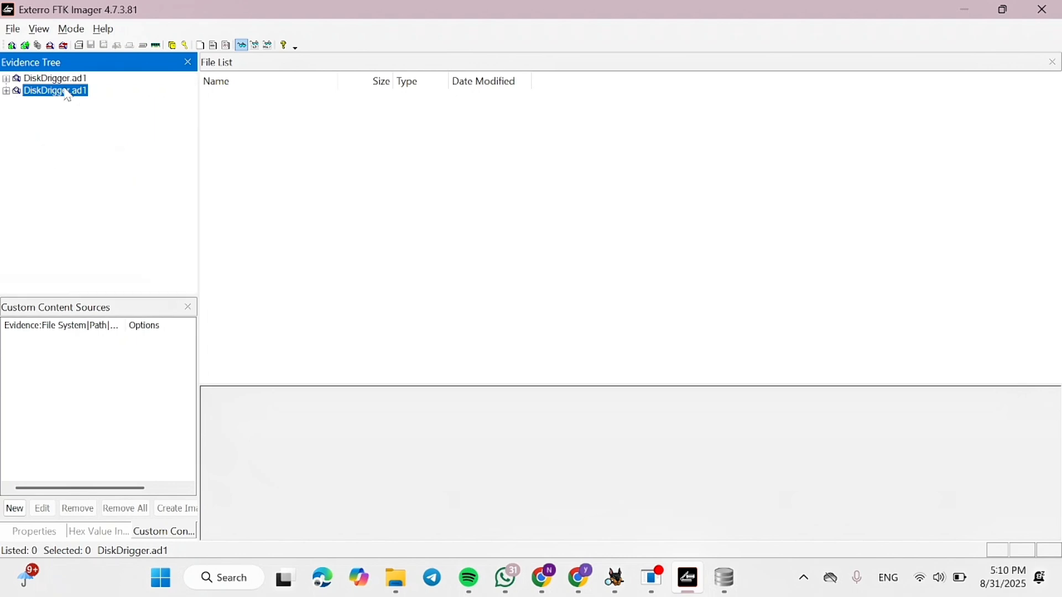
pyautogui.doubleClick(67, 92)
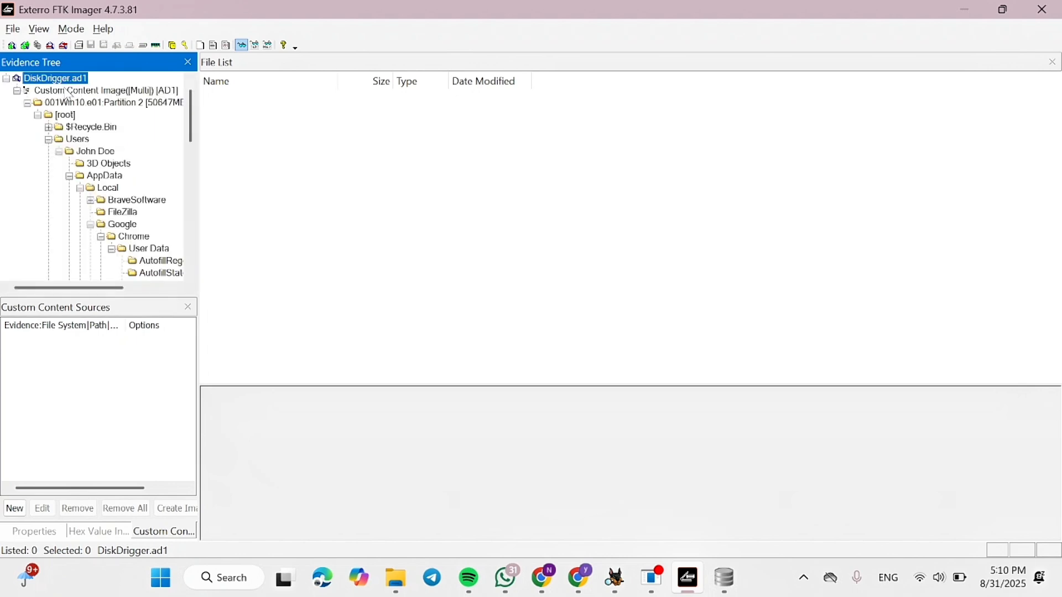
pyautogui.click(142, 106)
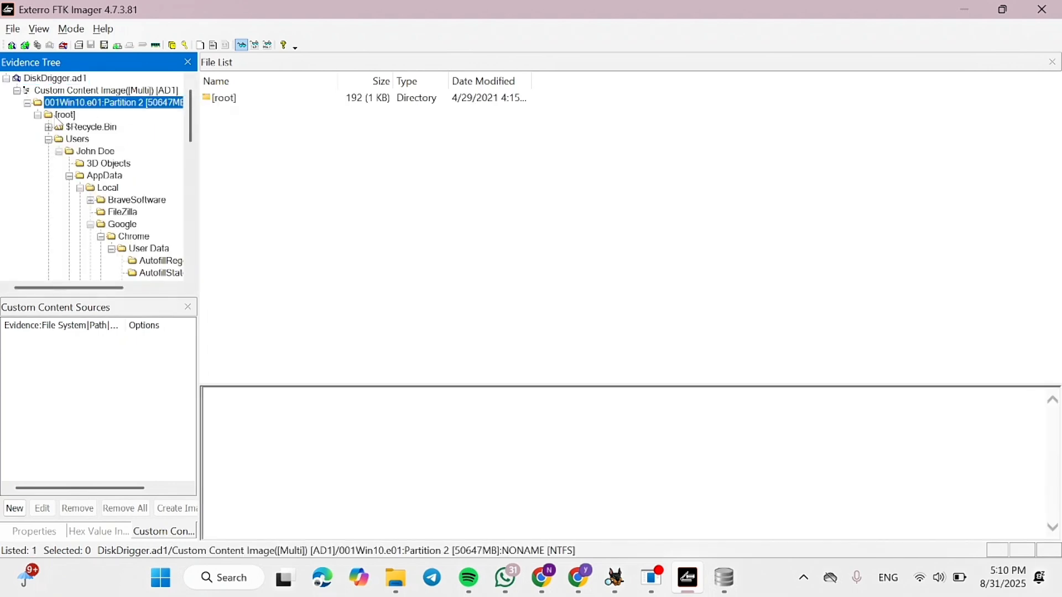
pyautogui.click(62, 114)
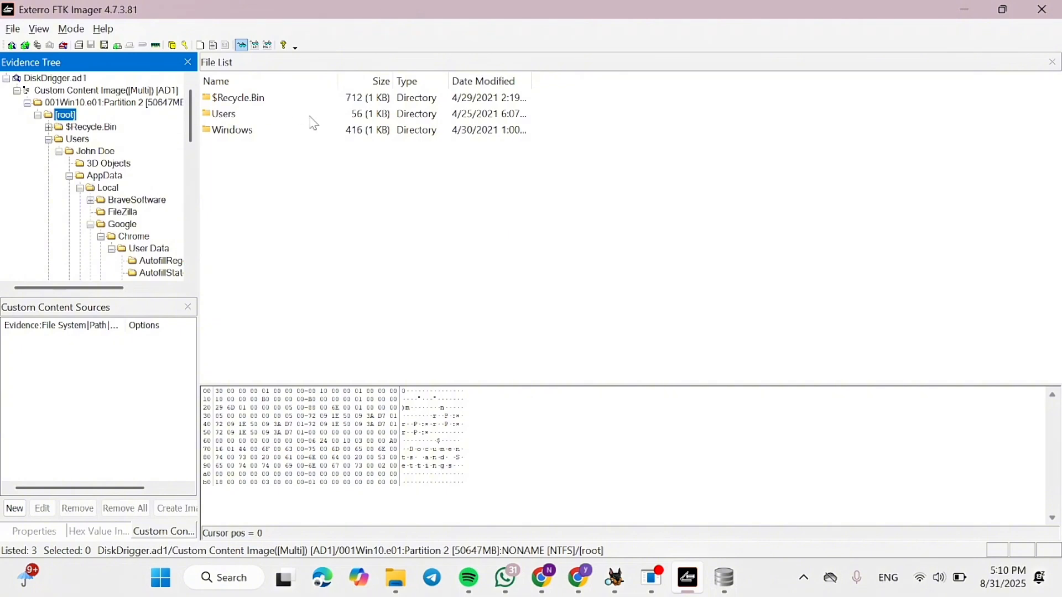
pyautogui.click(231, 117)
pyautogui.doubleClick(232, 117)
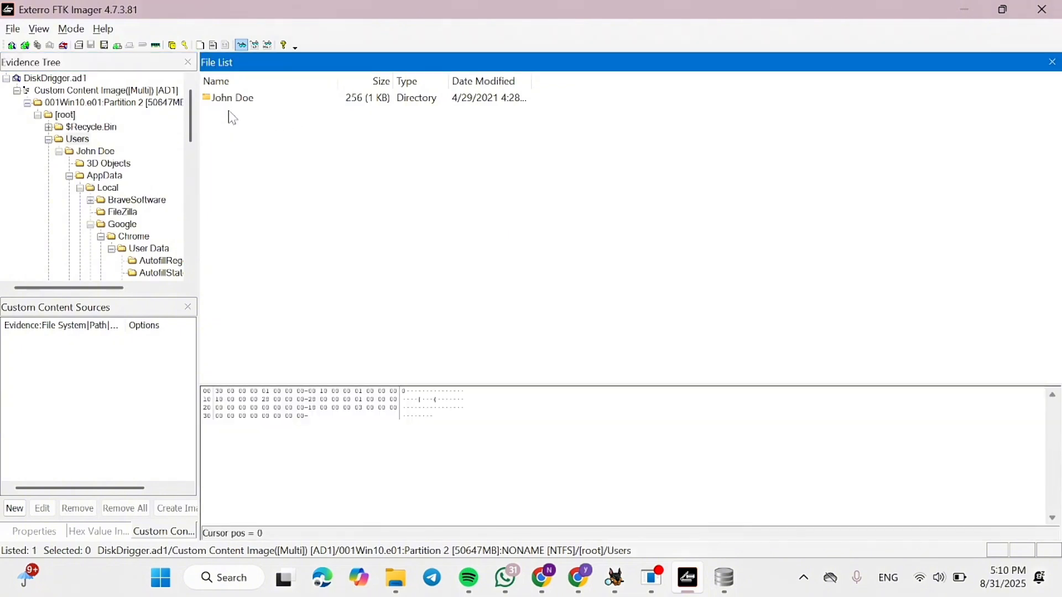
pyautogui.doubleClick(273, 101)
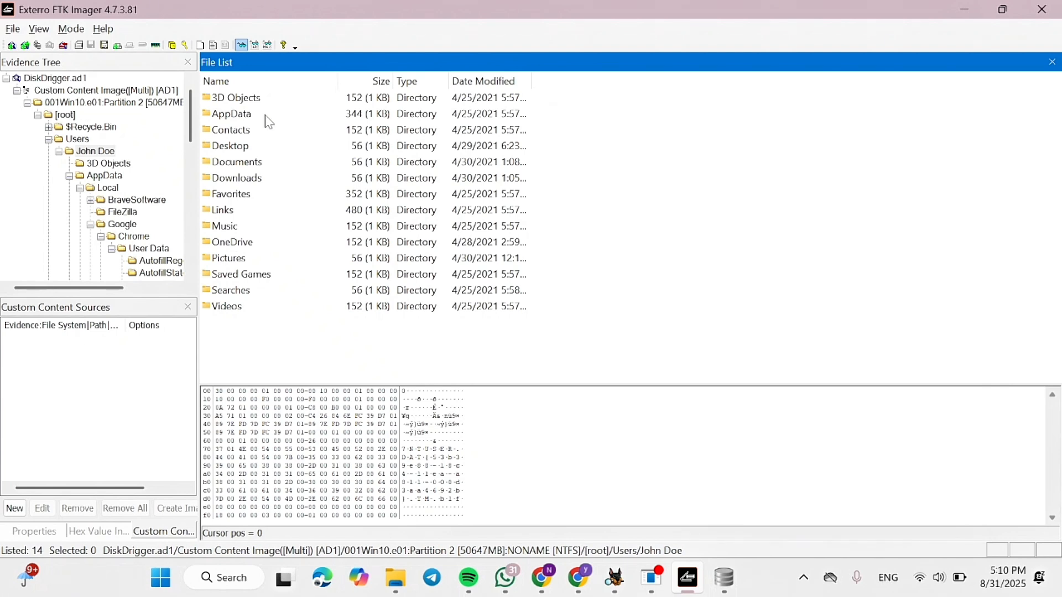
# - From the profile folder, browse through AppData, Local, Google and Chrome, and open the User Data folder
pyautogui.doubleClick(266, 118)
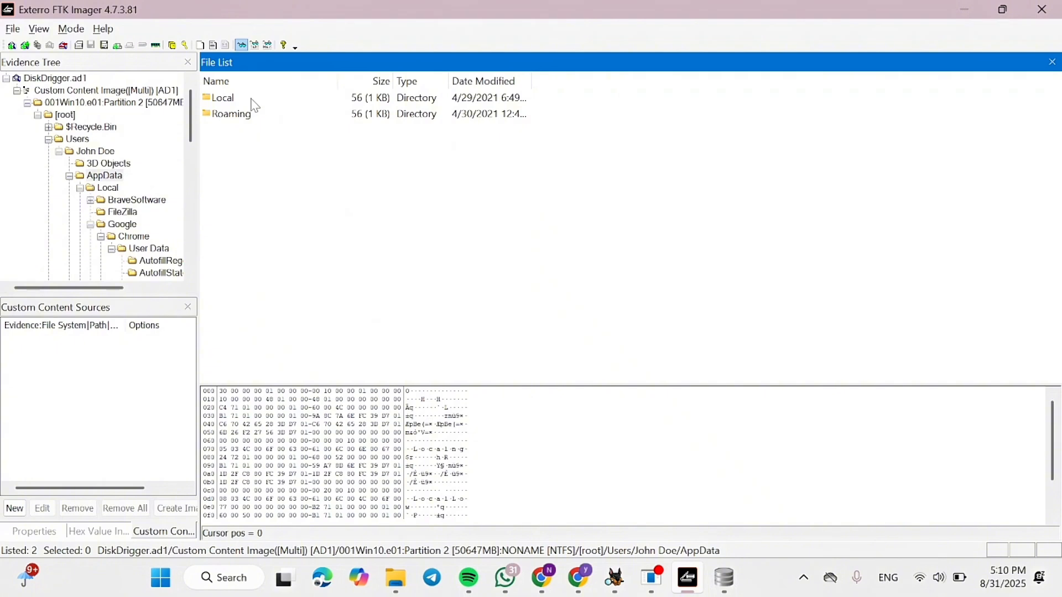
pyautogui.doubleClick(254, 99)
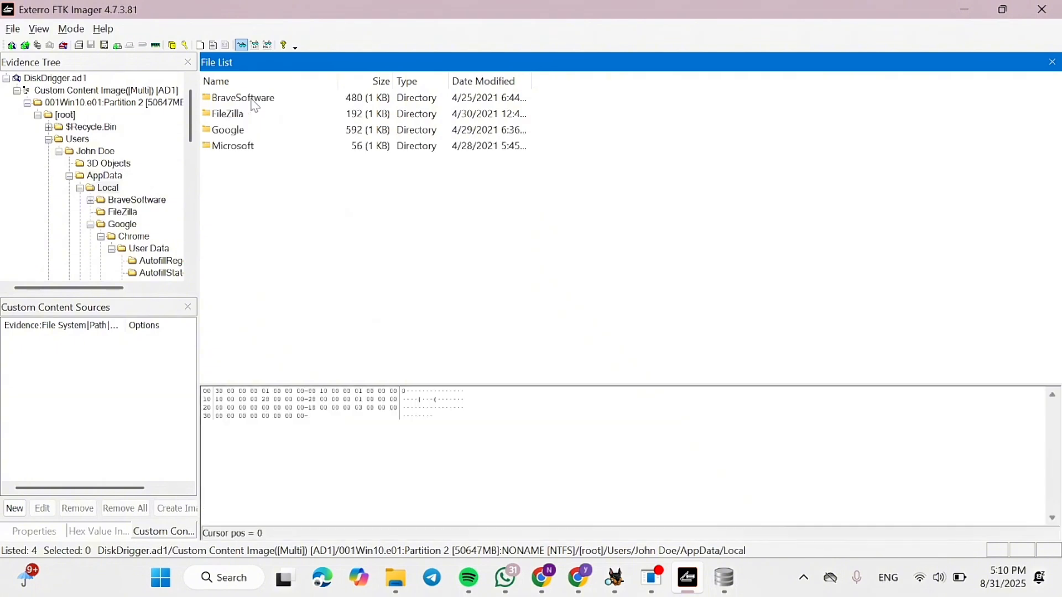
pyautogui.doubleClick(256, 135)
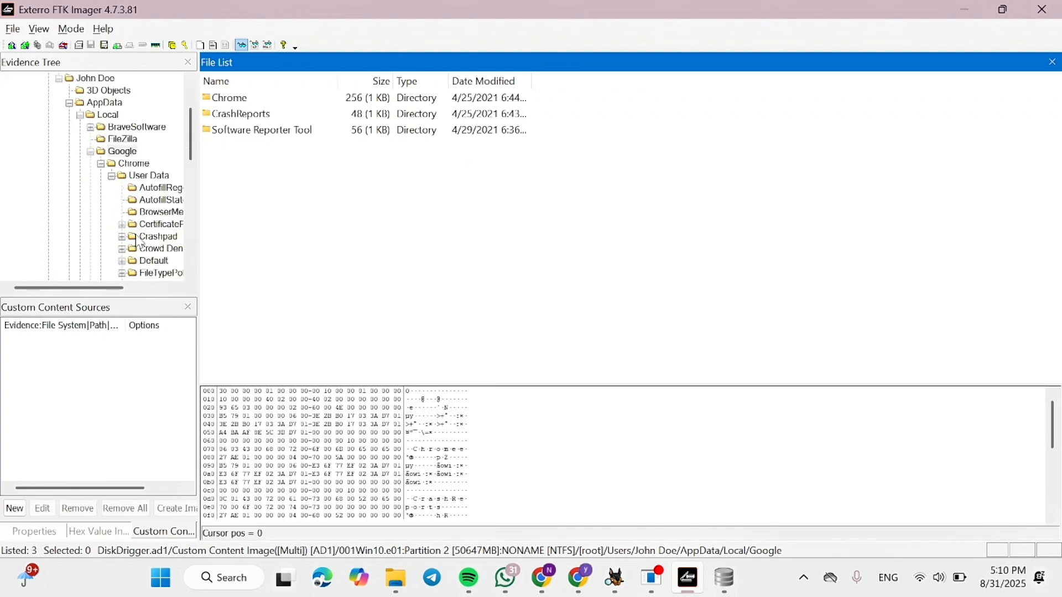
pyautogui.doubleClick(241, 103)
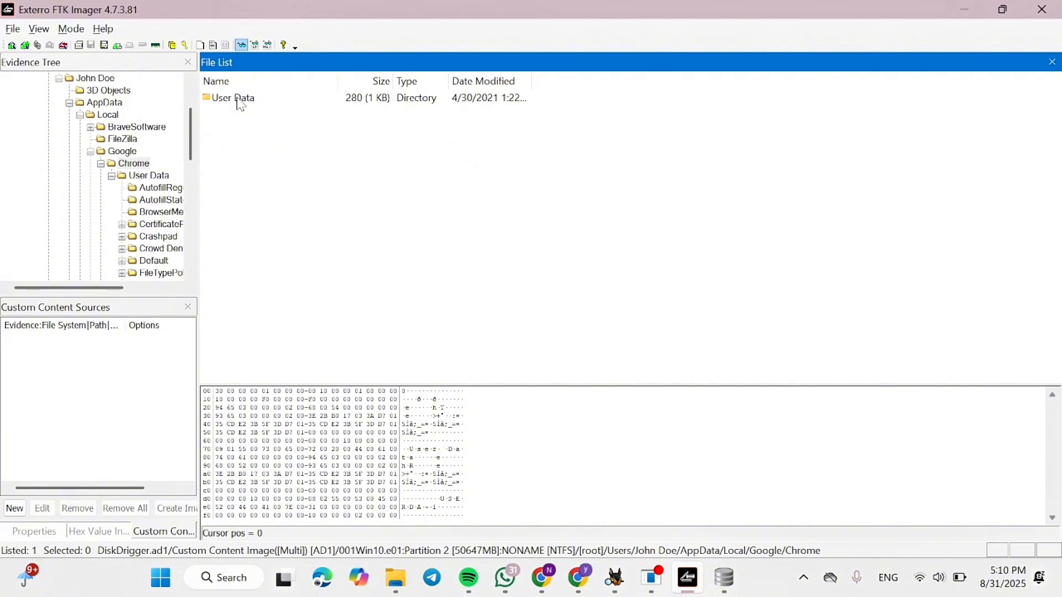
pyautogui.scroll(-4, 133, 238)
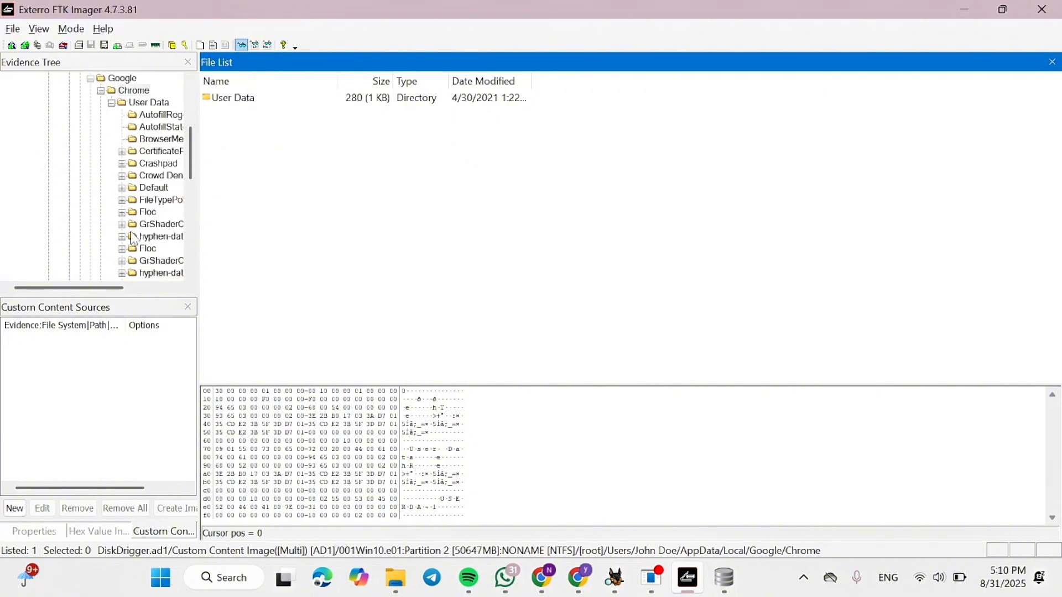
pyautogui.scroll(-8, 131, 237)
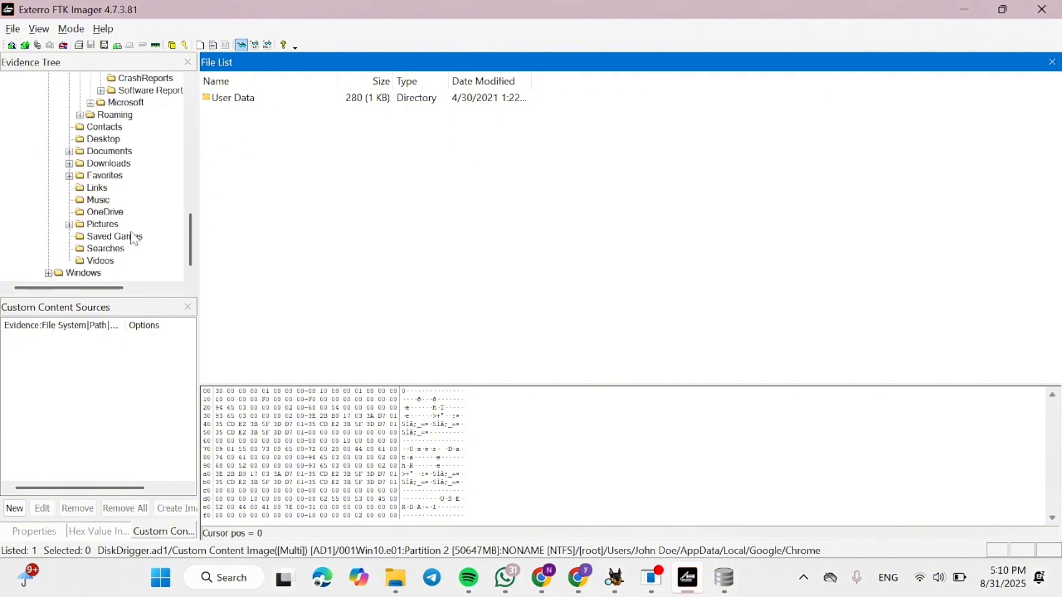
pyautogui.doubleClick(268, 99)
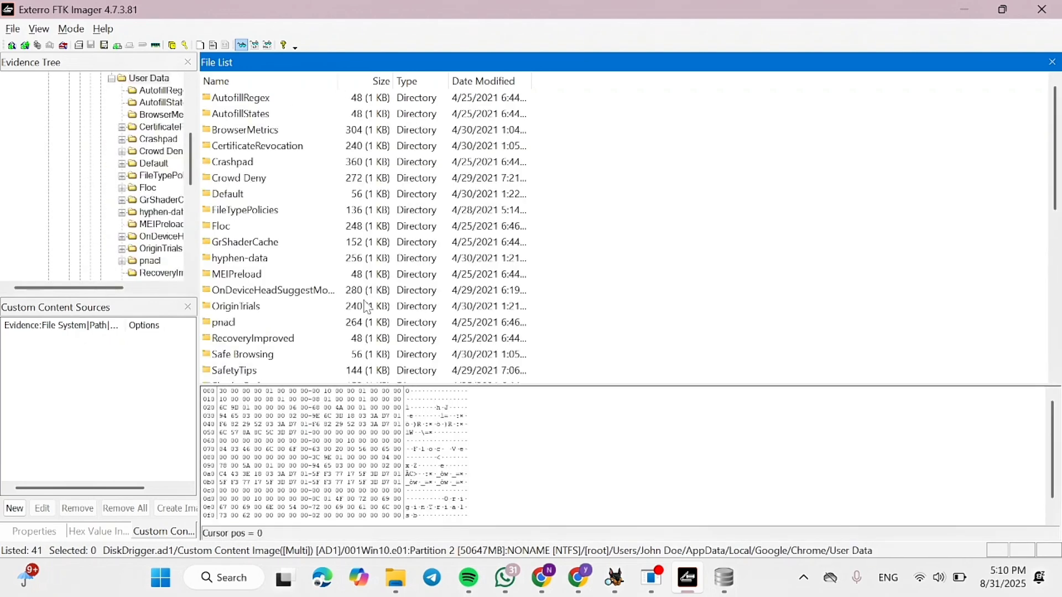
# - Look through the folders and files in Chrome's User Data directory
pyautogui.scroll(-7, 366, 307)
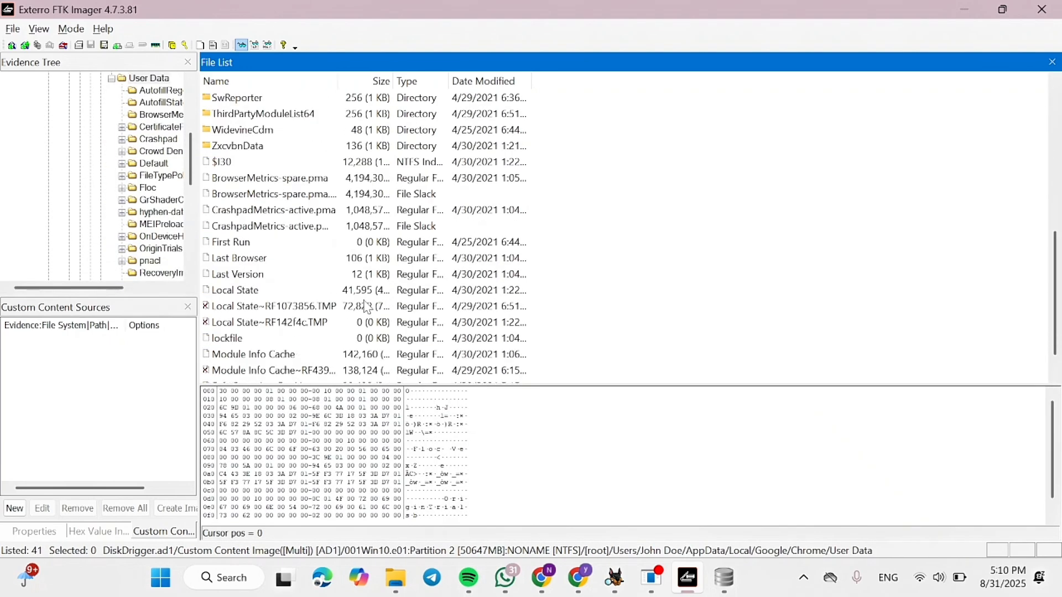
pyautogui.scroll(-1, 366, 307)
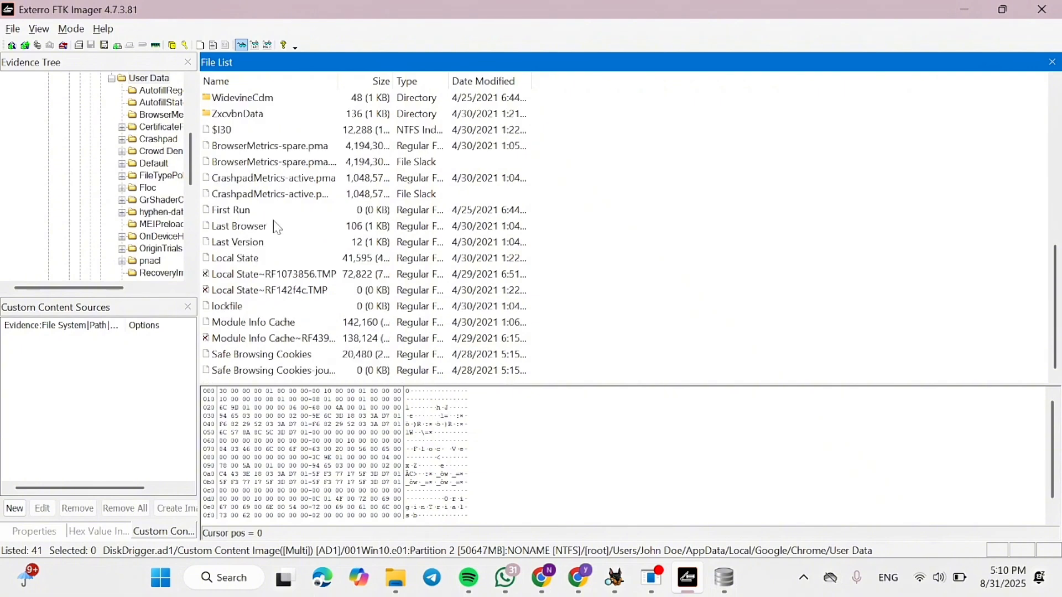
pyautogui.scroll(3, 276, 227)
pyautogui.scroll(-3, 276, 227)
# - Switch to File Explorer and browse through Downloads, 66-Africanfalls and New folder to the exported History file, then minimize the window
pyautogui.click(396, 577)
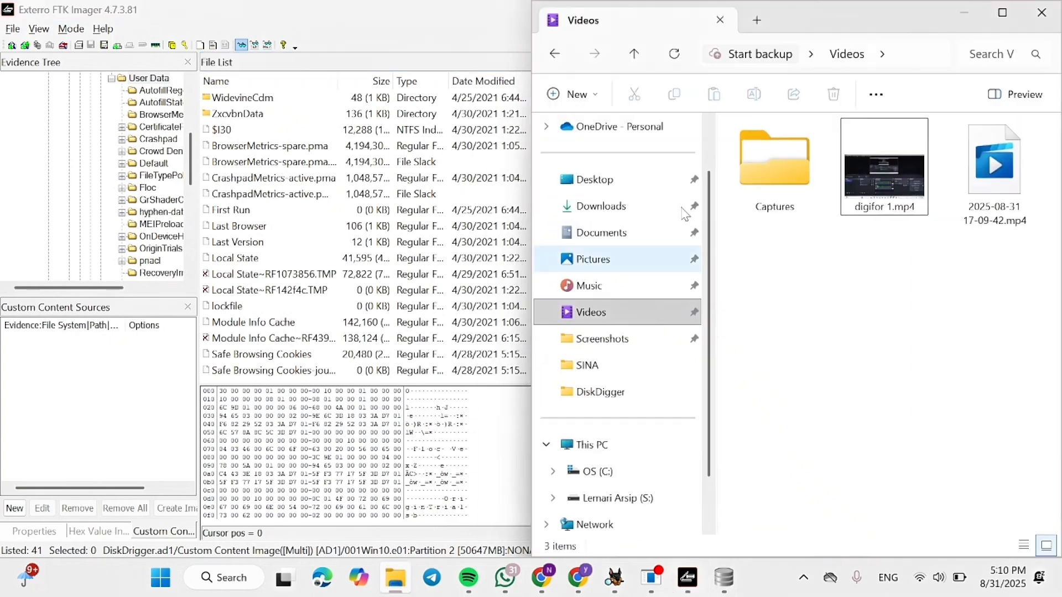
pyautogui.click(1002, 12)
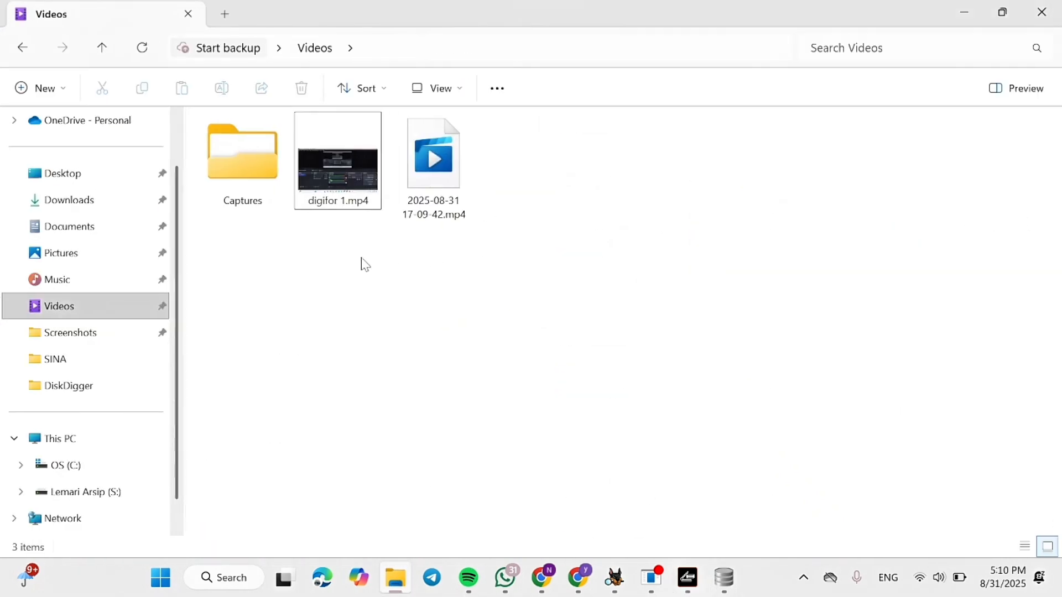
pyautogui.click(94, 242)
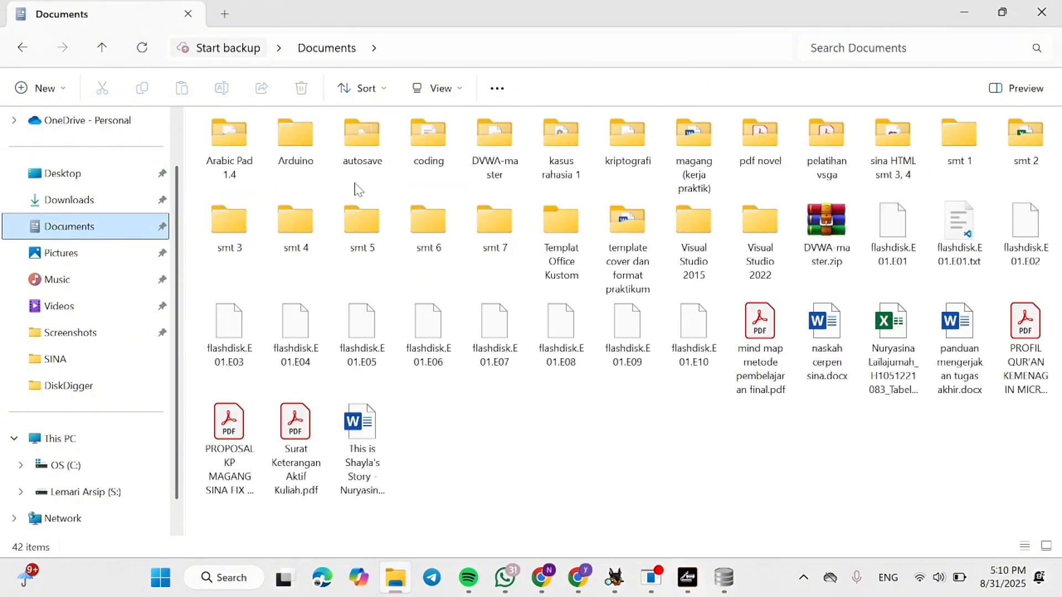
pyautogui.click(119, 196)
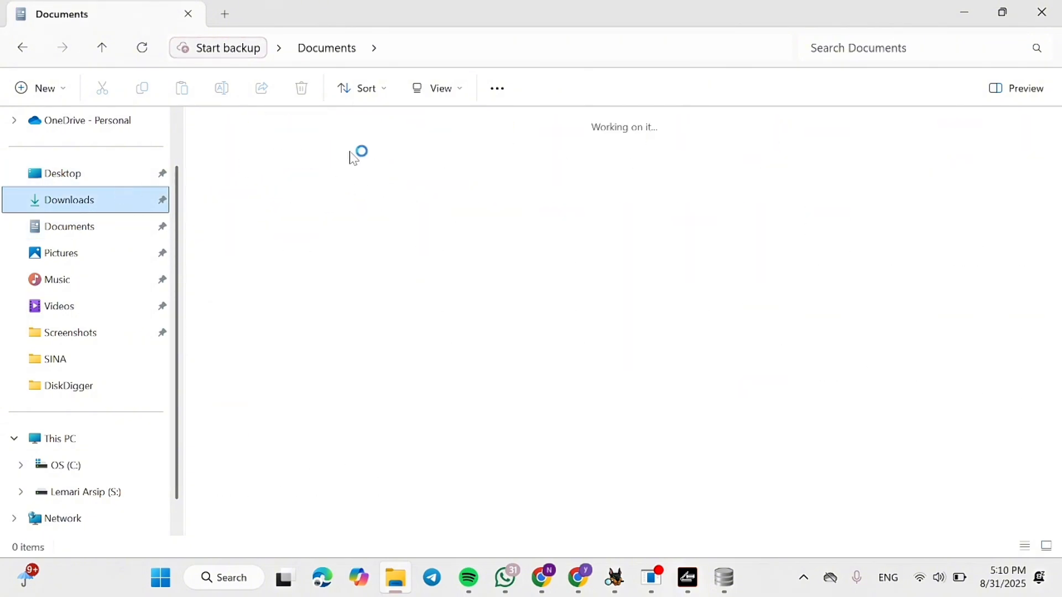
pyautogui.doubleClick(308, 178)
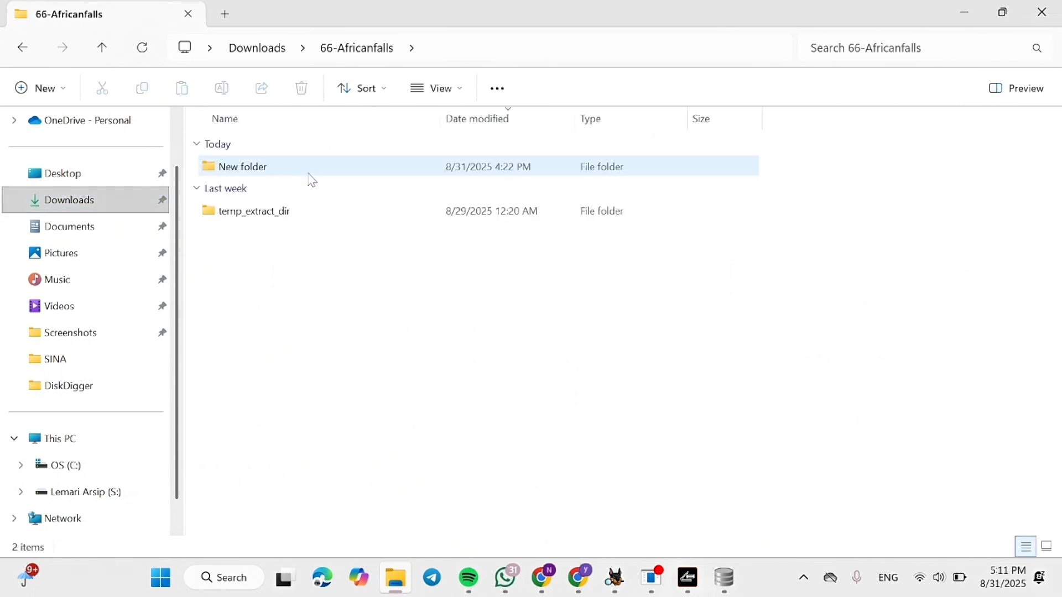
pyautogui.click(310, 176)
pyautogui.doubleClick(307, 173)
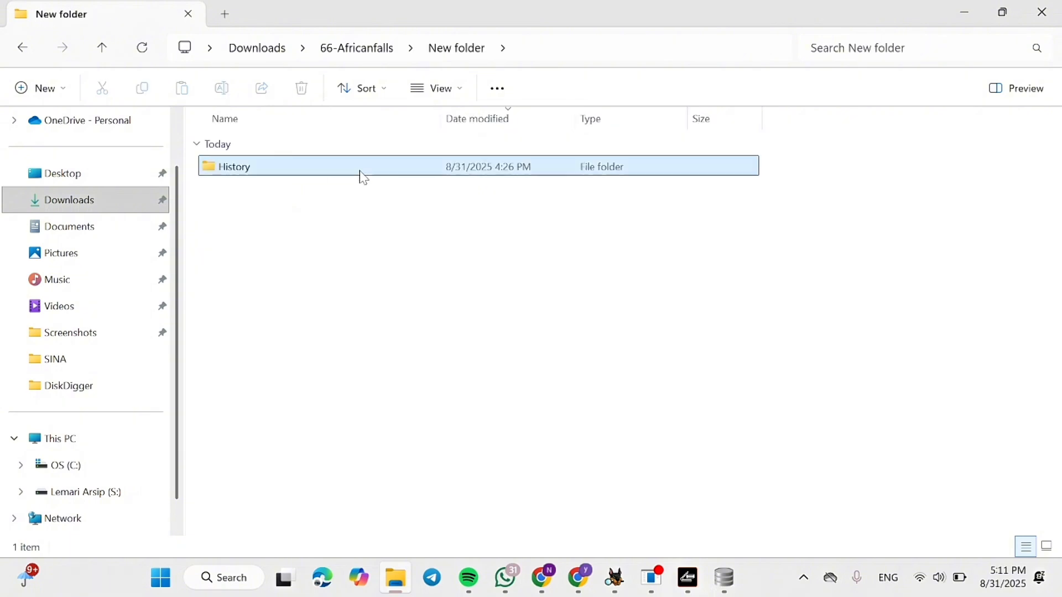
pyautogui.click(364, 176)
pyautogui.doubleClick(364, 176)
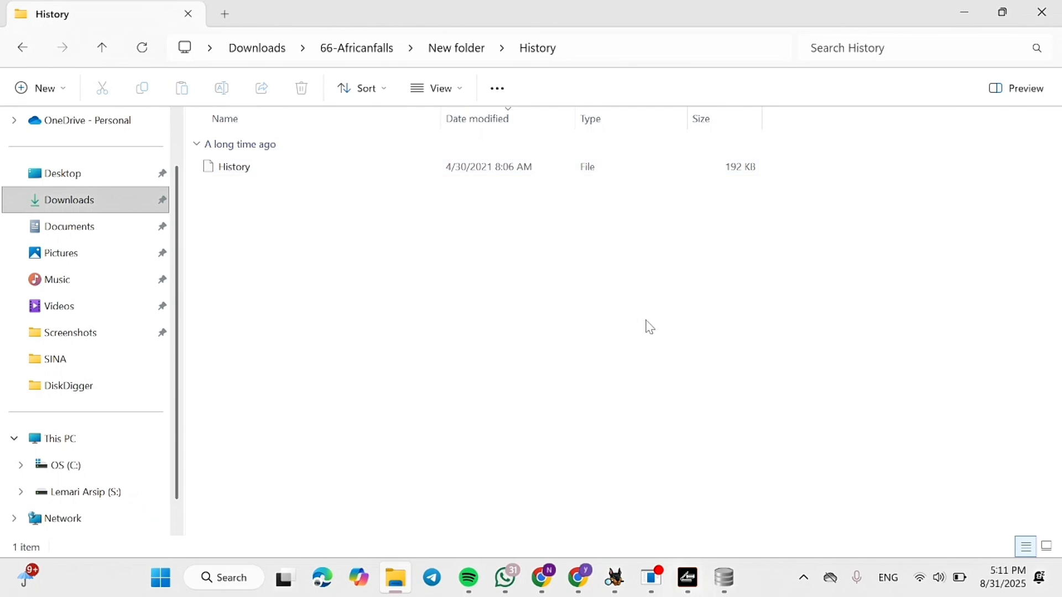
pyautogui.click(965, 12)
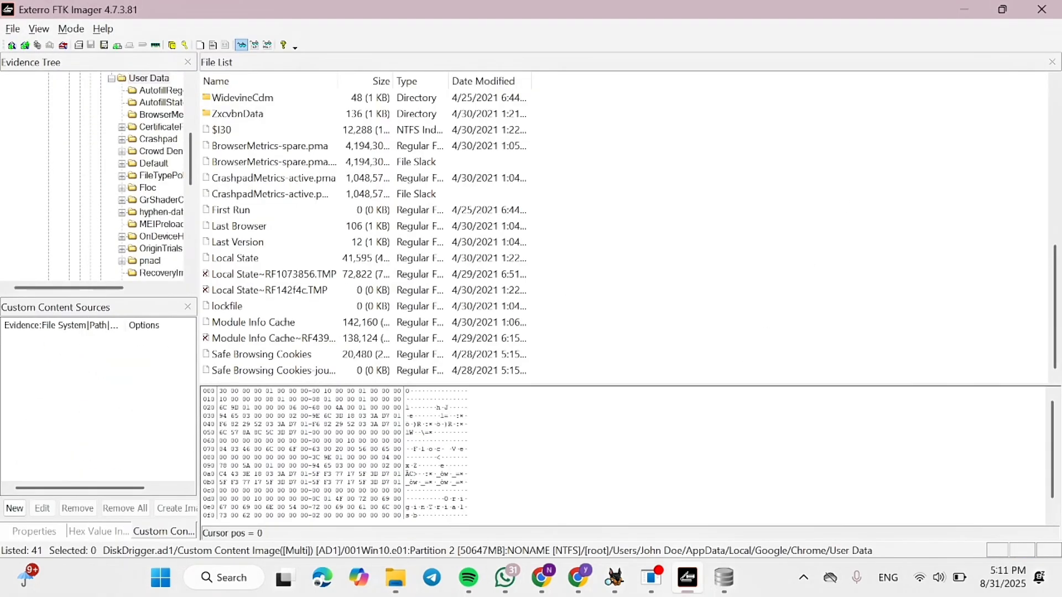
pyautogui.click(723, 578)
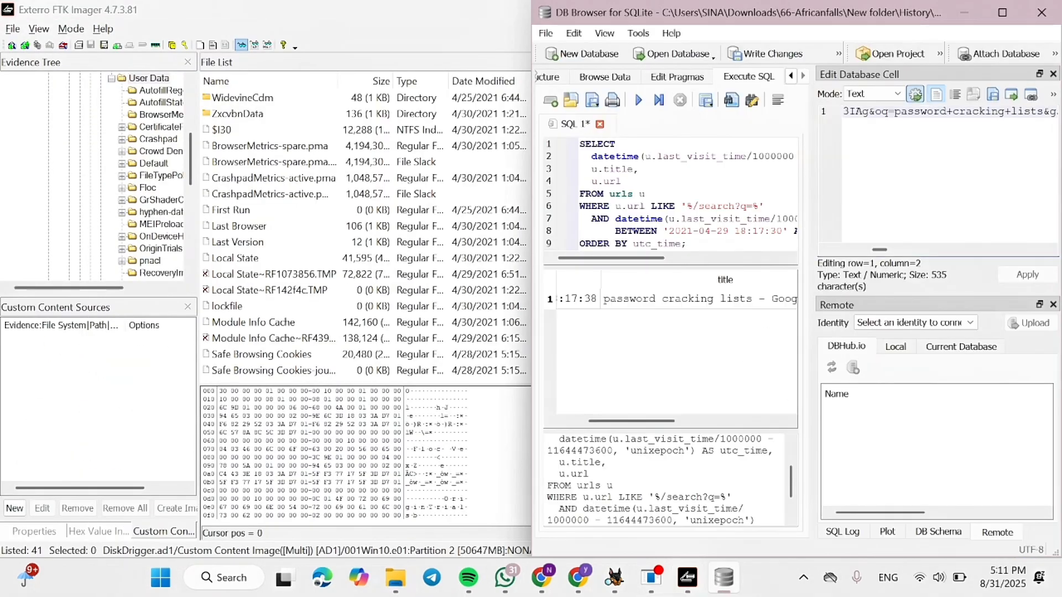
pyautogui.click(1004, 12)
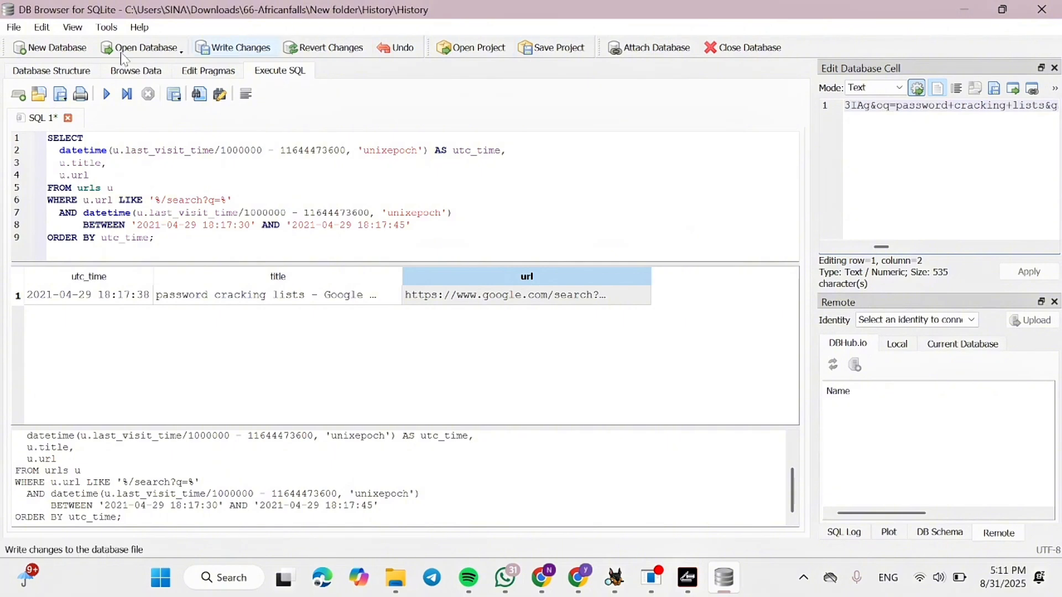
pyautogui.click(13, 27)
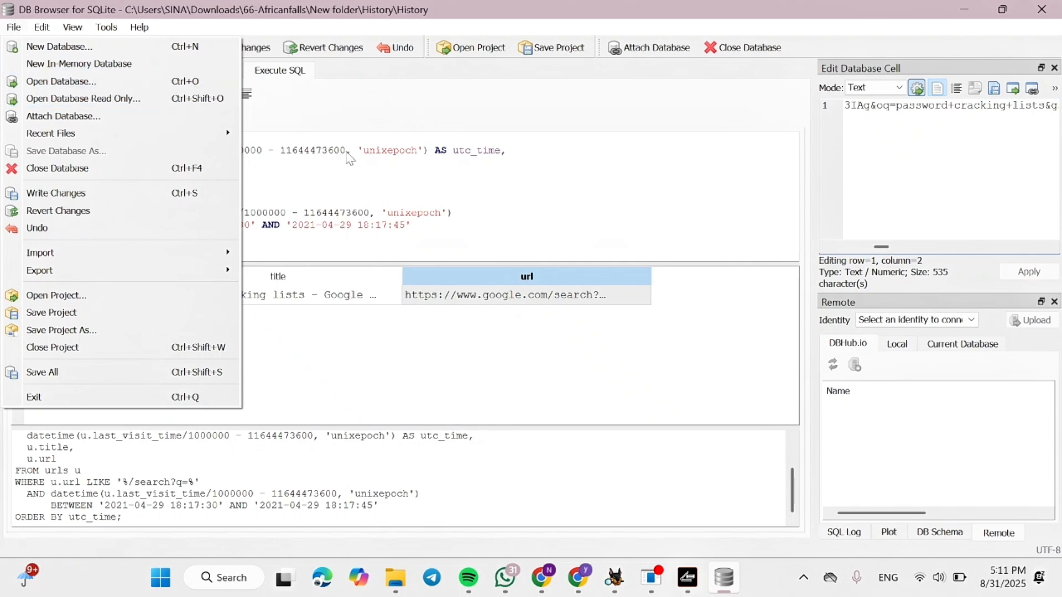
pyautogui.click(343, 132)
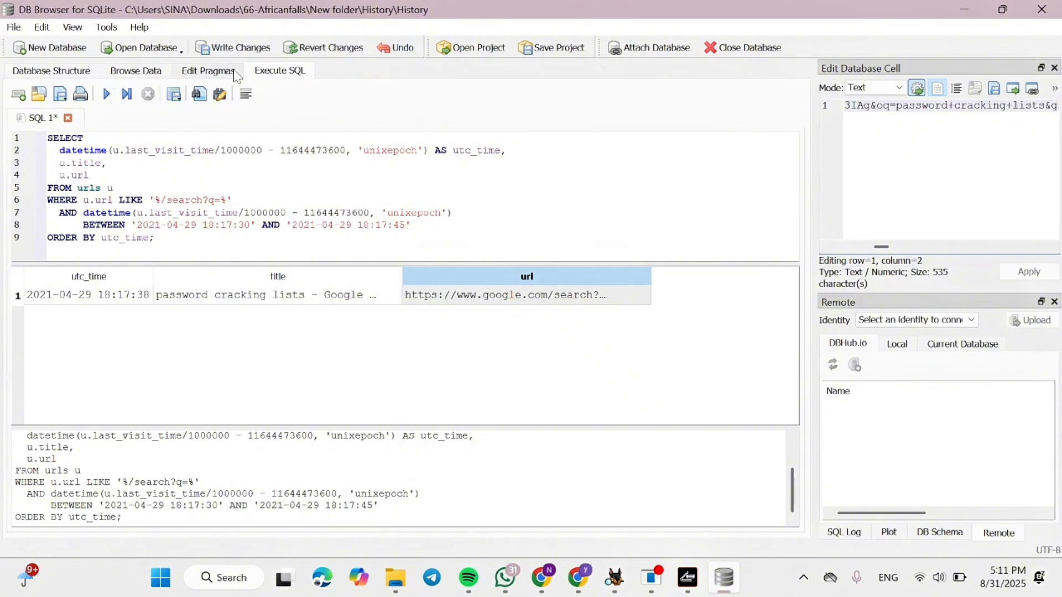
pyautogui.click(159, 71)
pyautogui.click(266, 72)
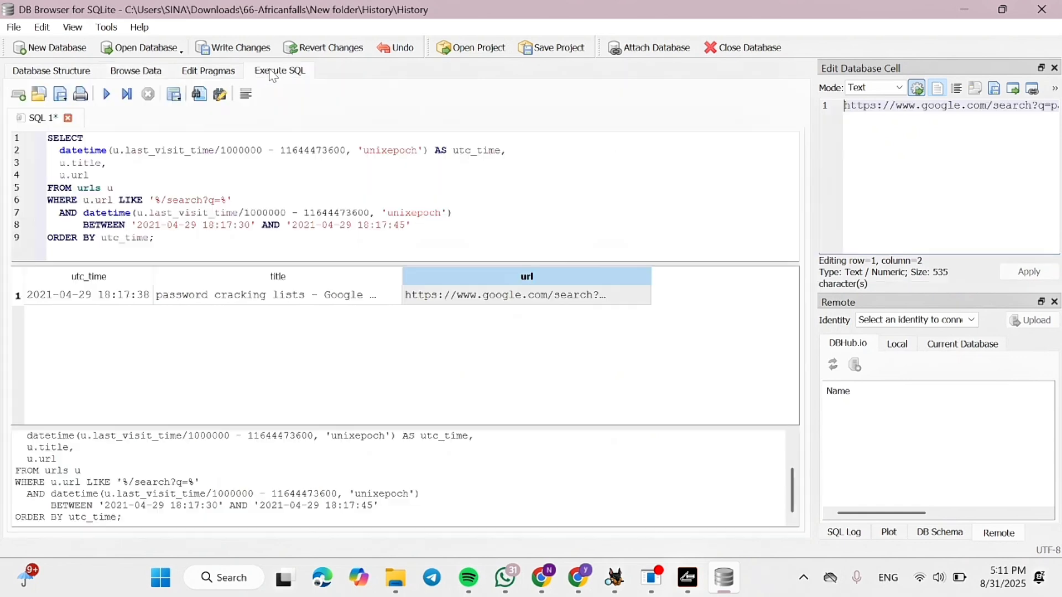
pyautogui.click(232, 200)
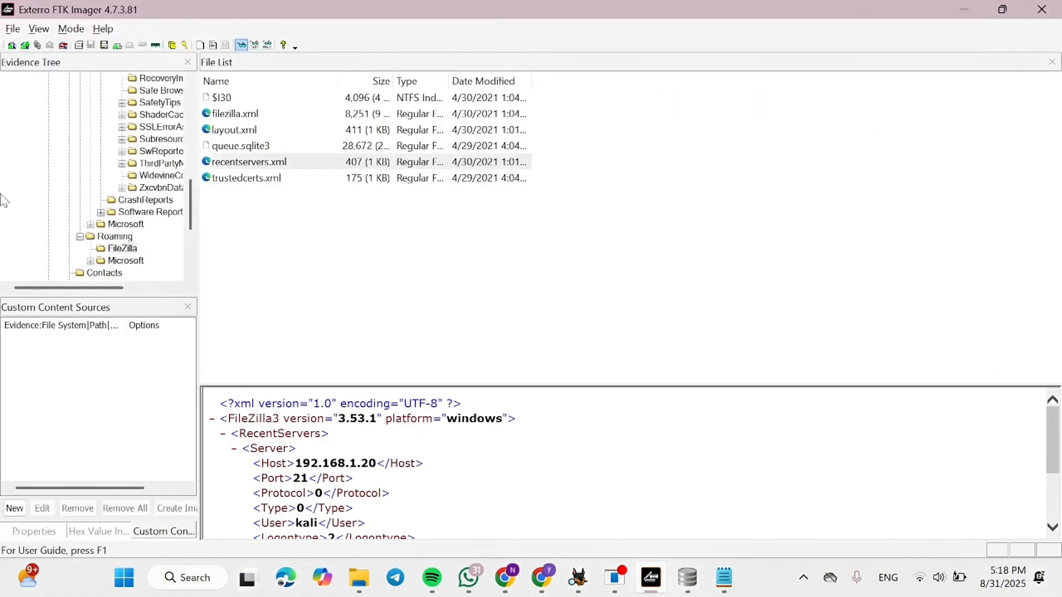
# - From the account's profile folder in FTK Imager, browse through AppData and Roaming to FileZilla and view recentservers.xml
pyautogui.scroll(8, 112, 169)
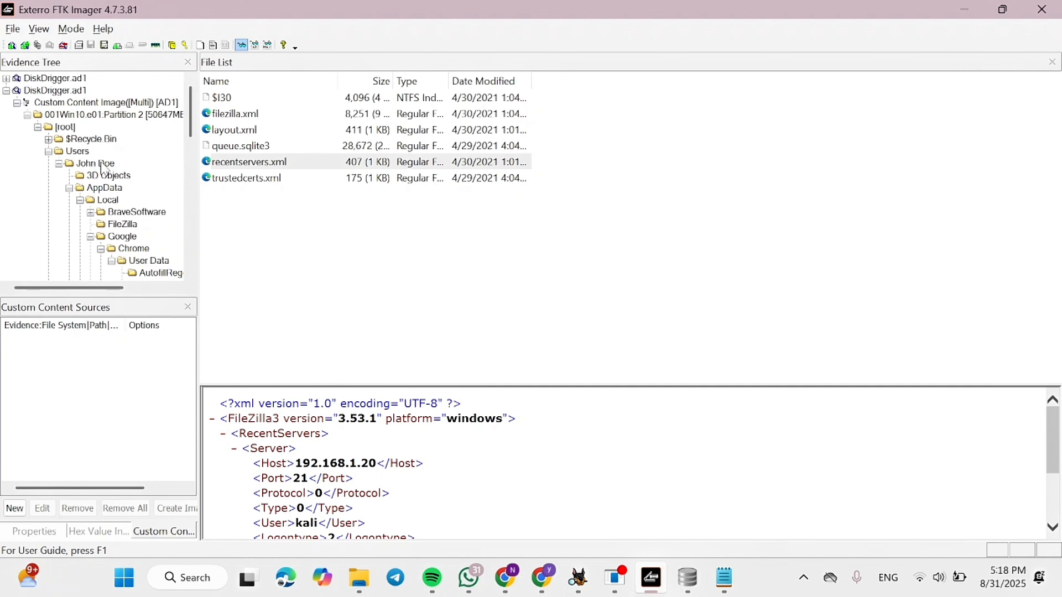
pyautogui.click(101, 164)
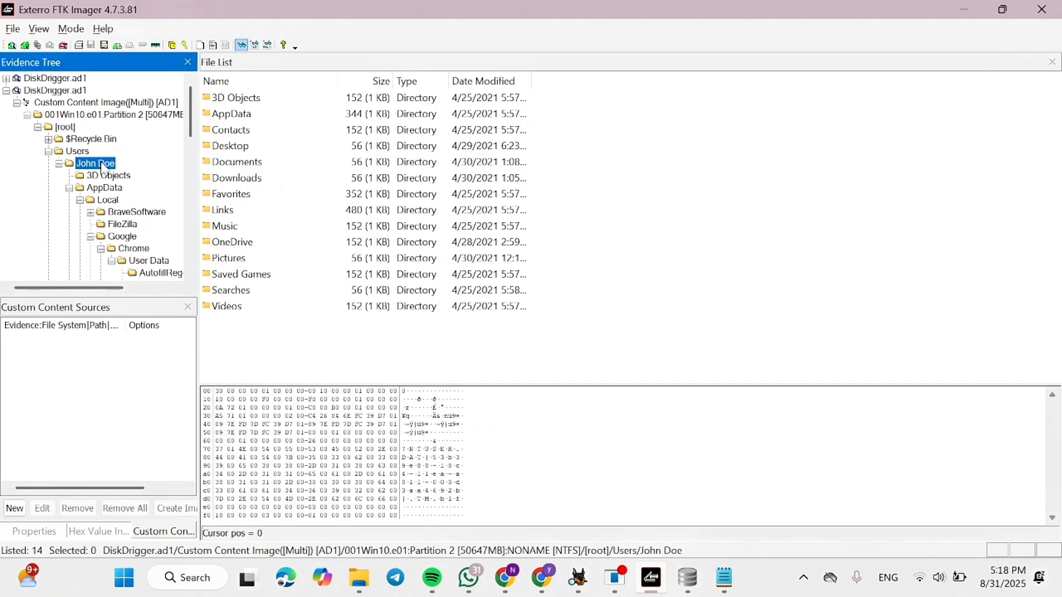
pyautogui.doubleClick(260, 115)
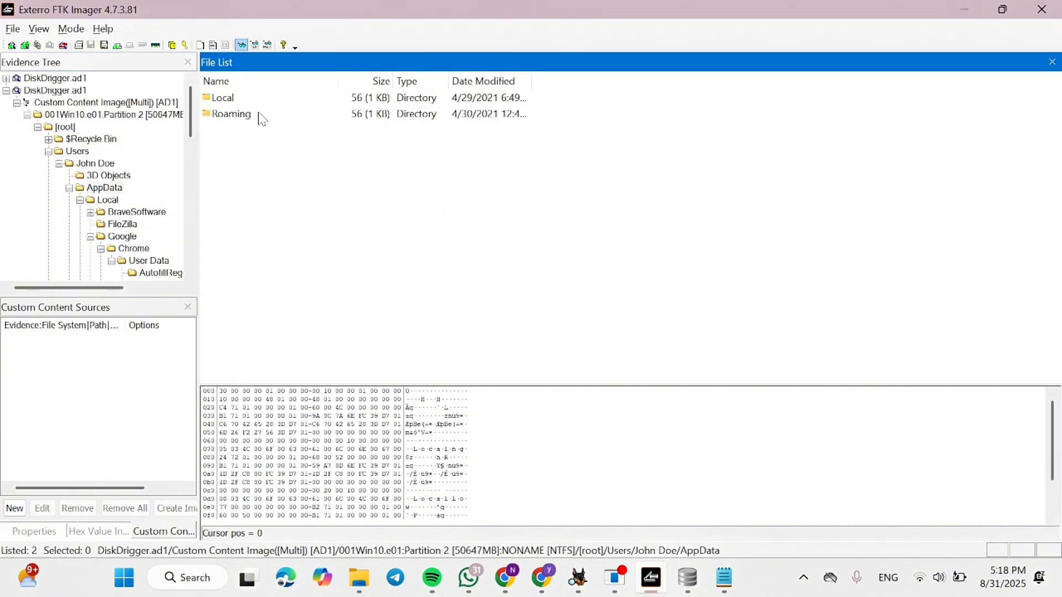
pyautogui.doubleClick(262, 117)
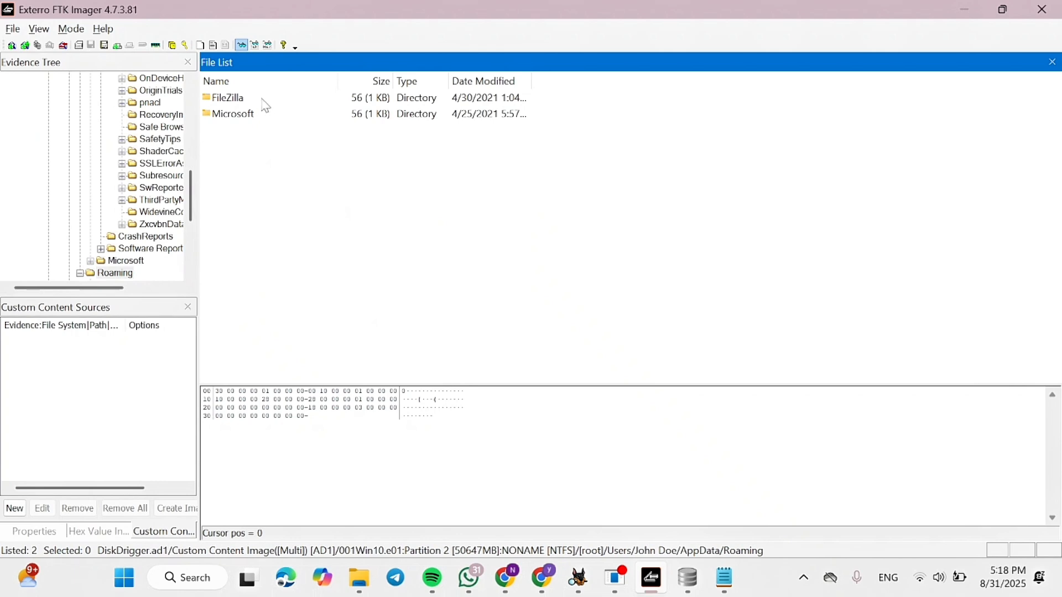
pyautogui.doubleClick(264, 101)
pyautogui.click(279, 164)
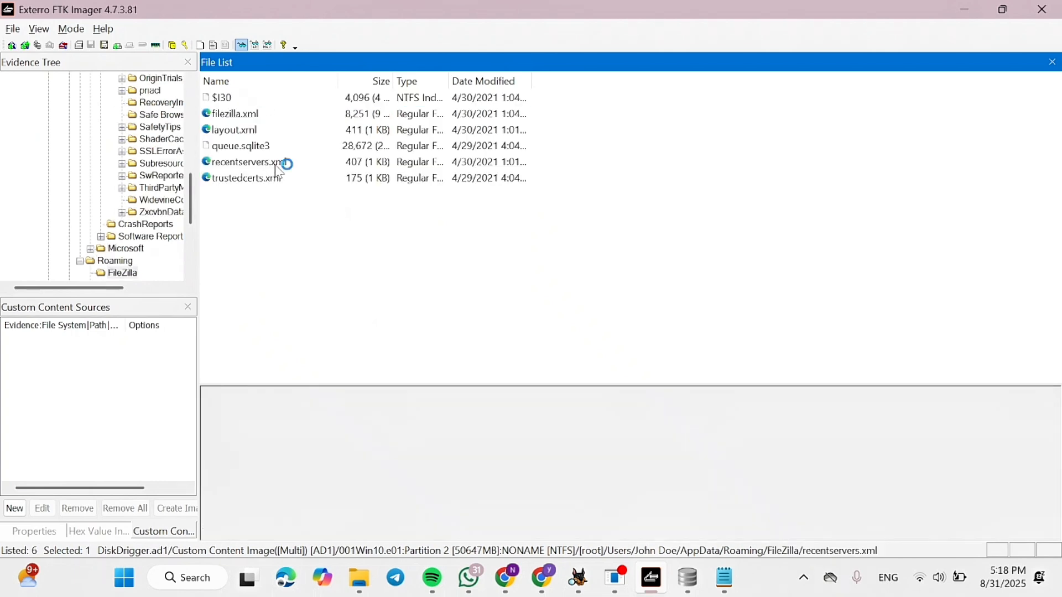
pyautogui.rightClick(276, 165)
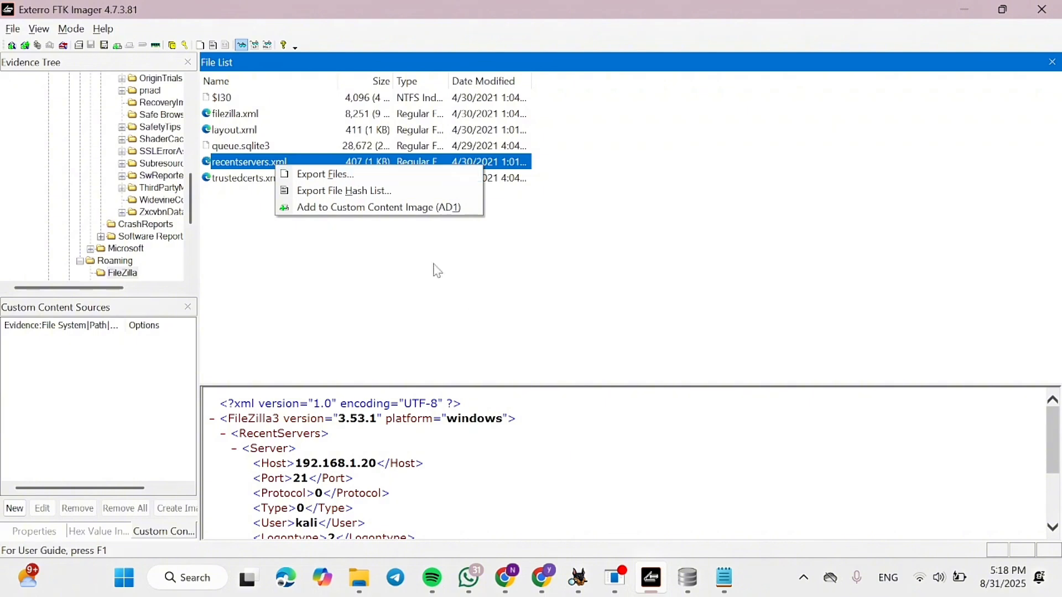
pyautogui.click(387, 175)
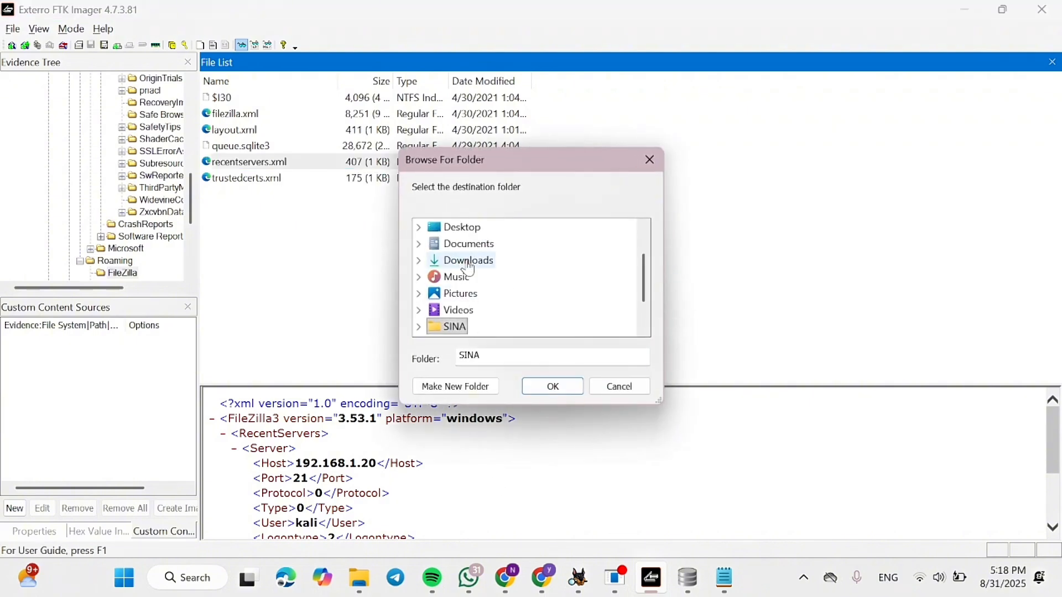
pyautogui.doubleClick(465, 262)
pyautogui.doubleClick(508, 247)
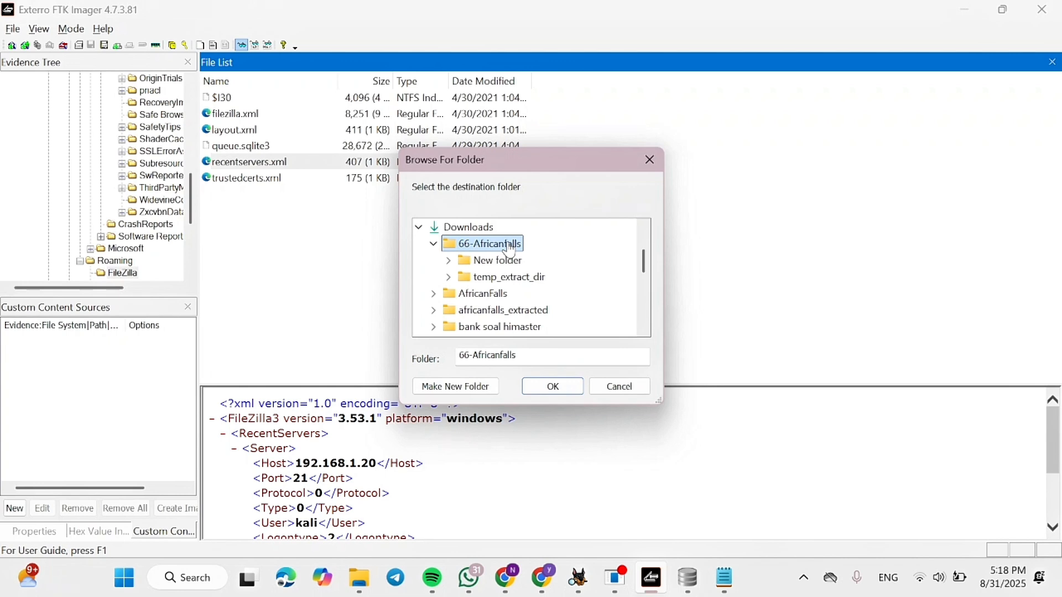
pyautogui.doubleClick(496, 260)
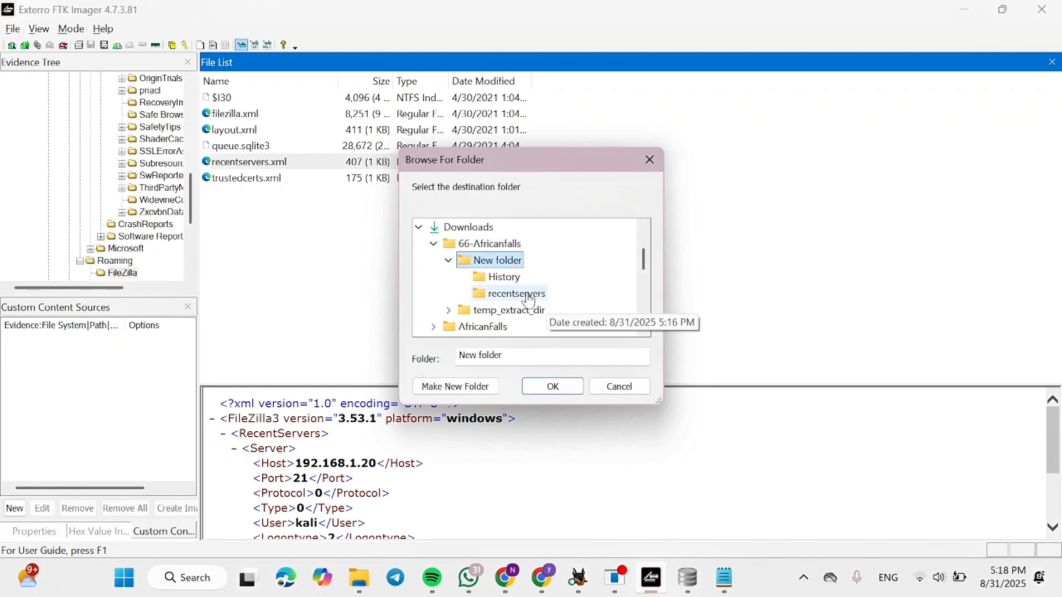
pyautogui.click(650, 162)
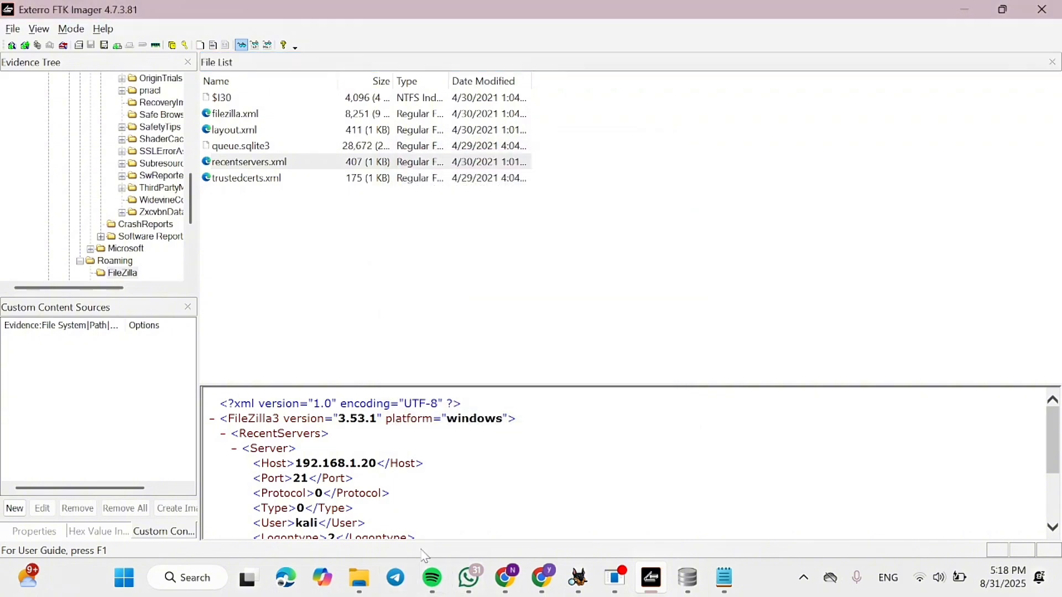
# - Switch to File Explorer, open the exported recentservers.xml in Notepad, maximize it and examine the Host entry
pyautogui.moveTo(359, 577)
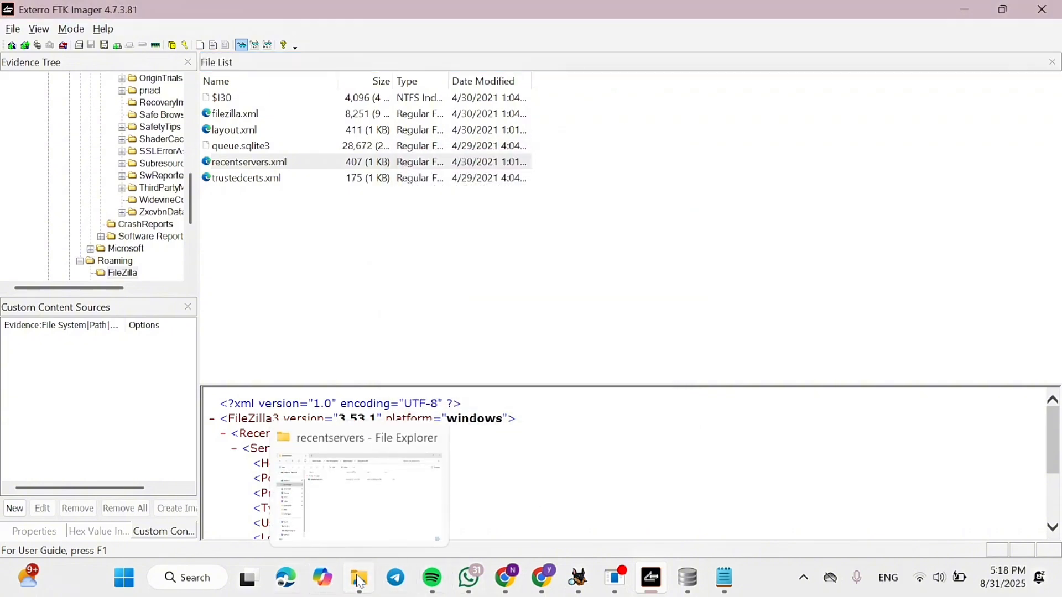
pyautogui.click(352, 500)
pyautogui.rightClick(280, 174)
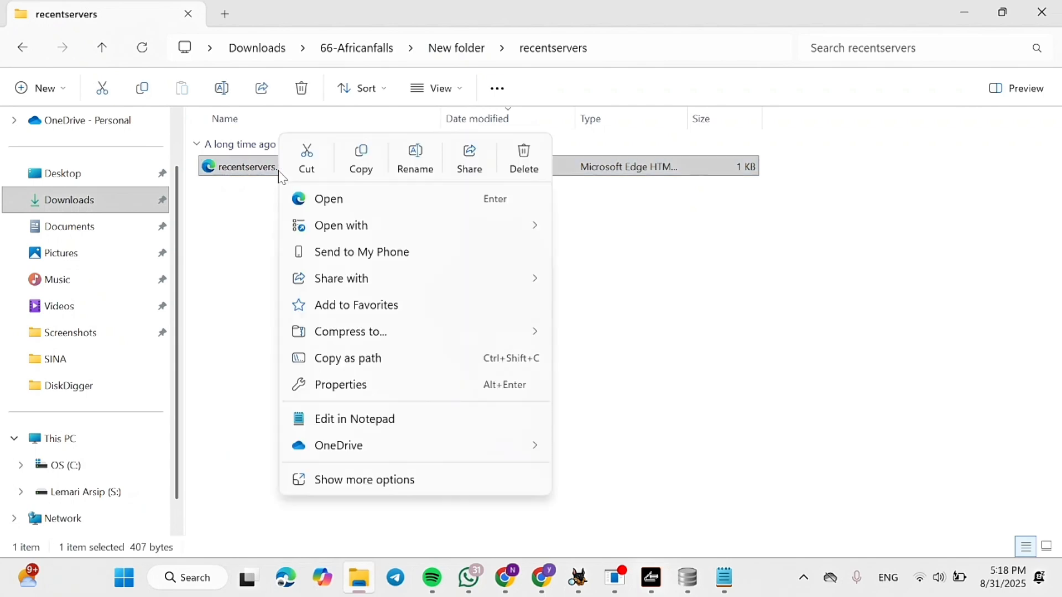
pyautogui.click(433, 422)
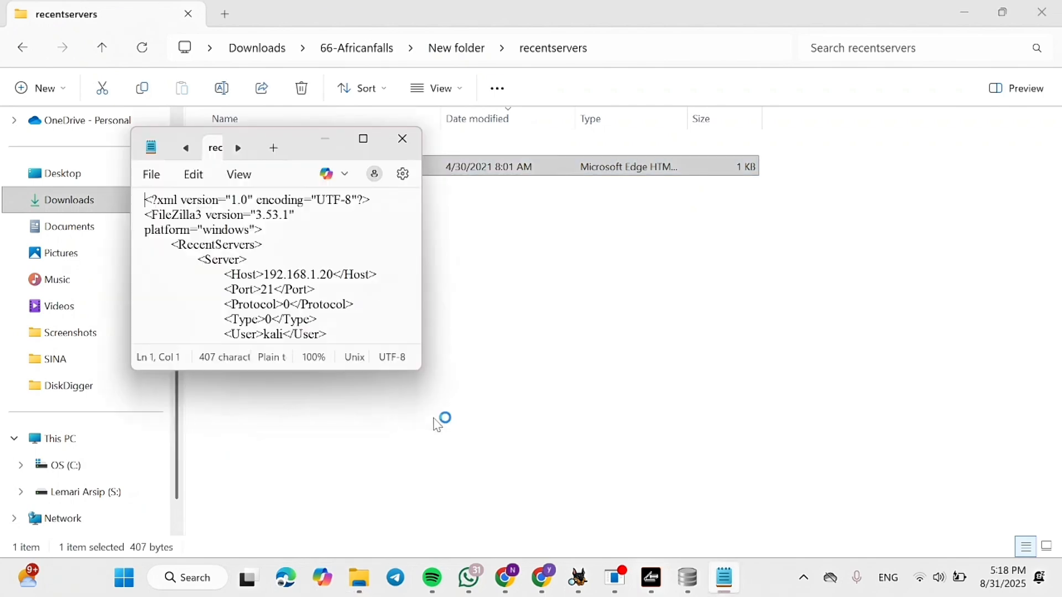
pyautogui.click(363, 139)
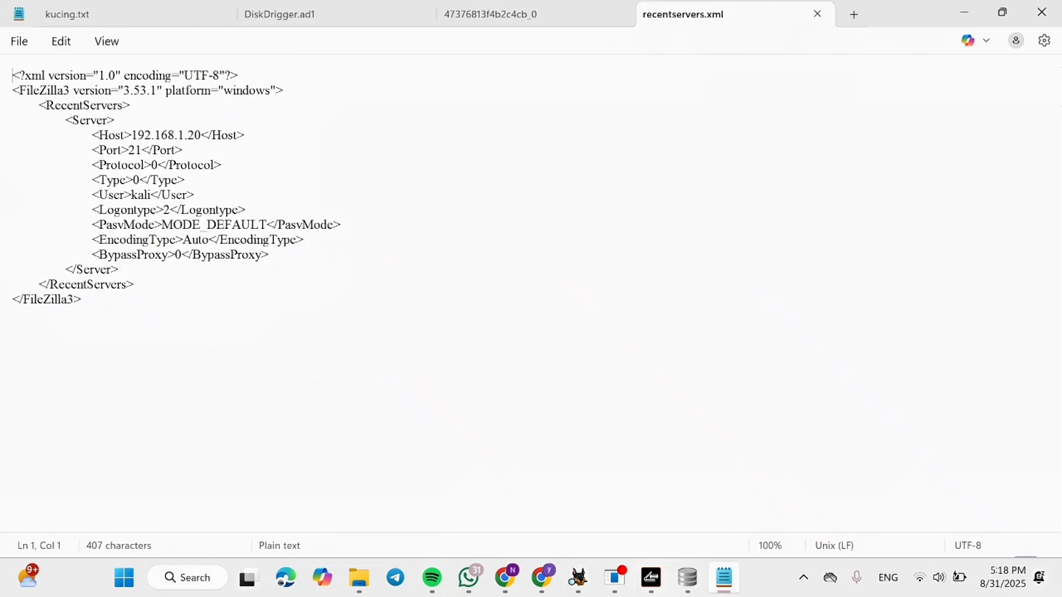
pyautogui.click(175, 135)
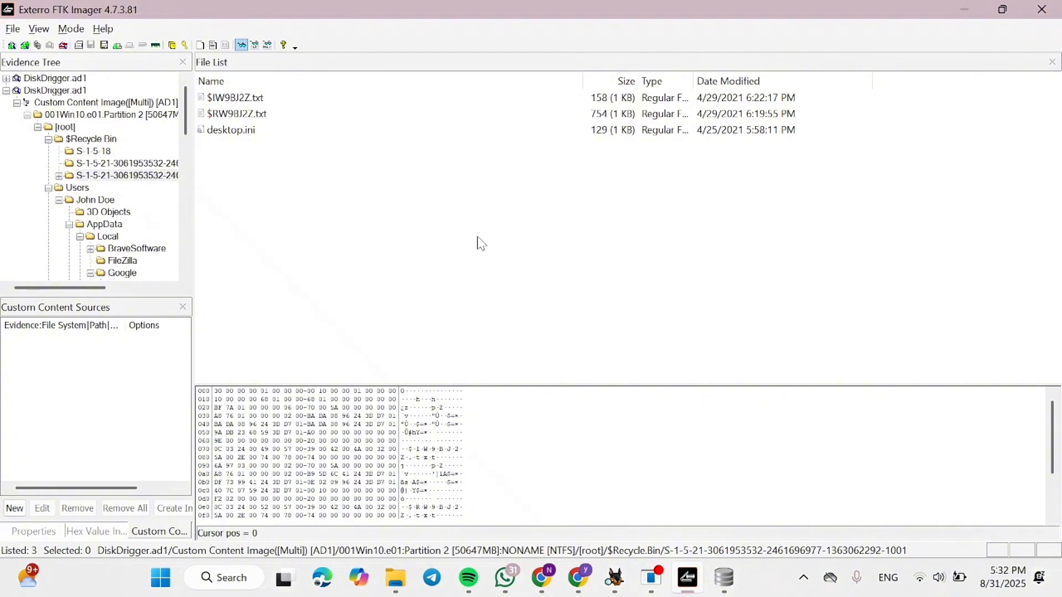
# - In FTK Imager, browse from the partition's root through $Recycle.Bin to the SID folder ending in 1001 and view $IW9BJ2Z.txt
pyautogui.click(67, 127)
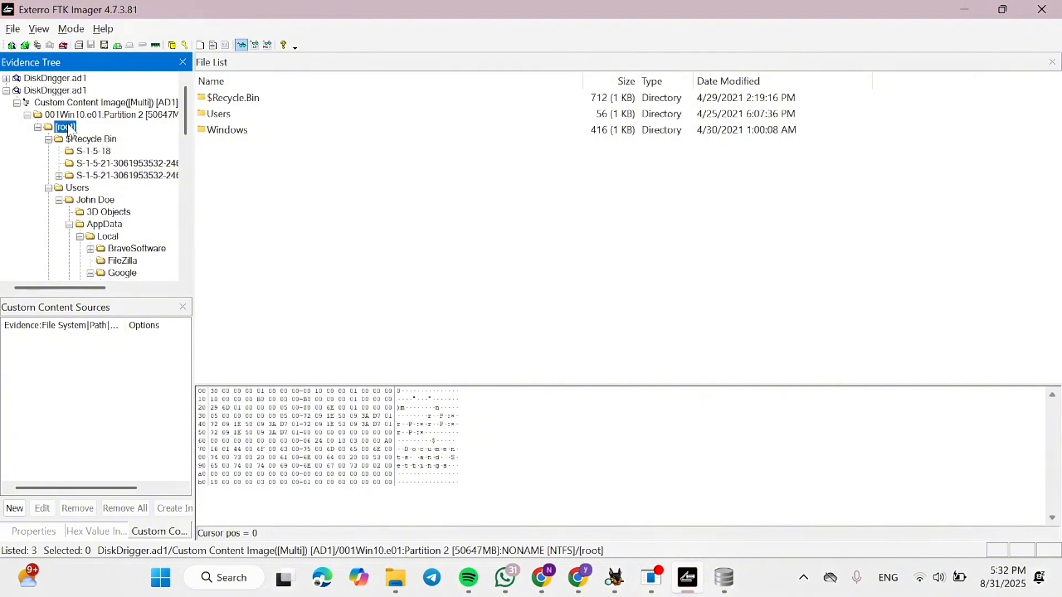
pyautogui.doubleClick(296, 101)
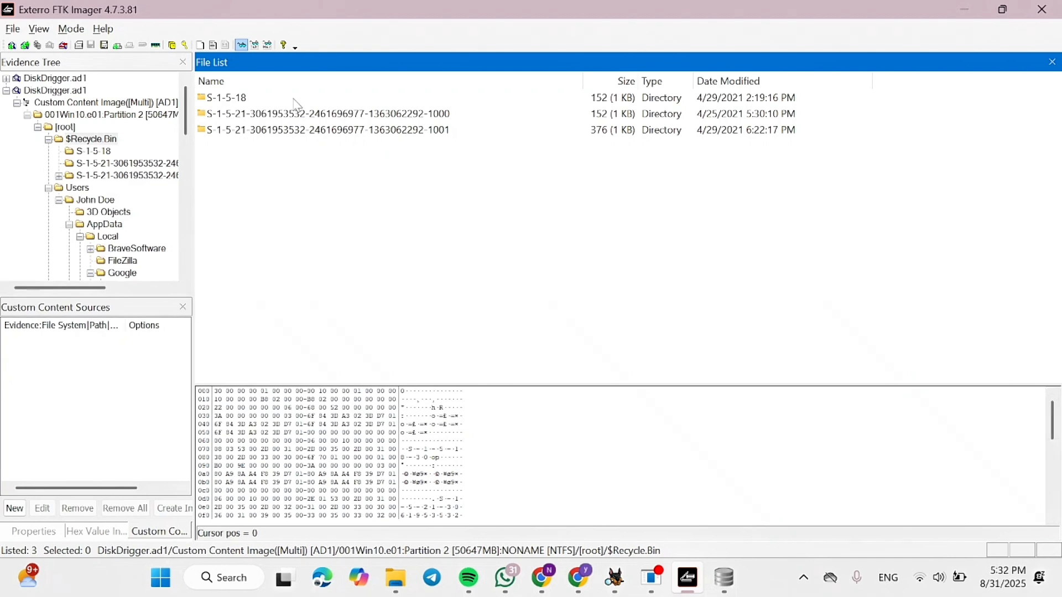
pyautogui.click(478, 135)
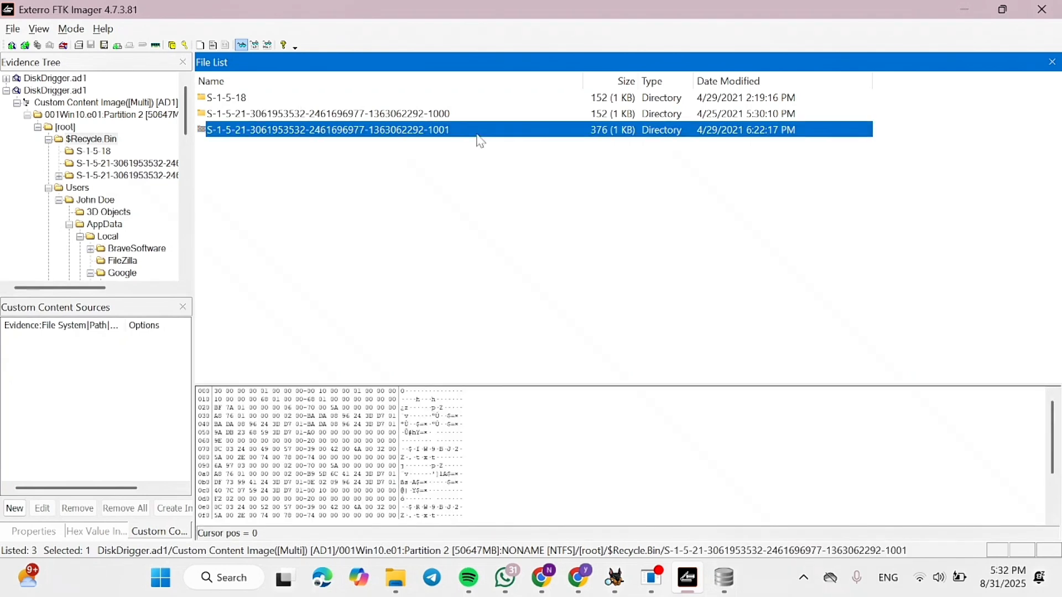
pyautogui.doubleClick(477, 130)
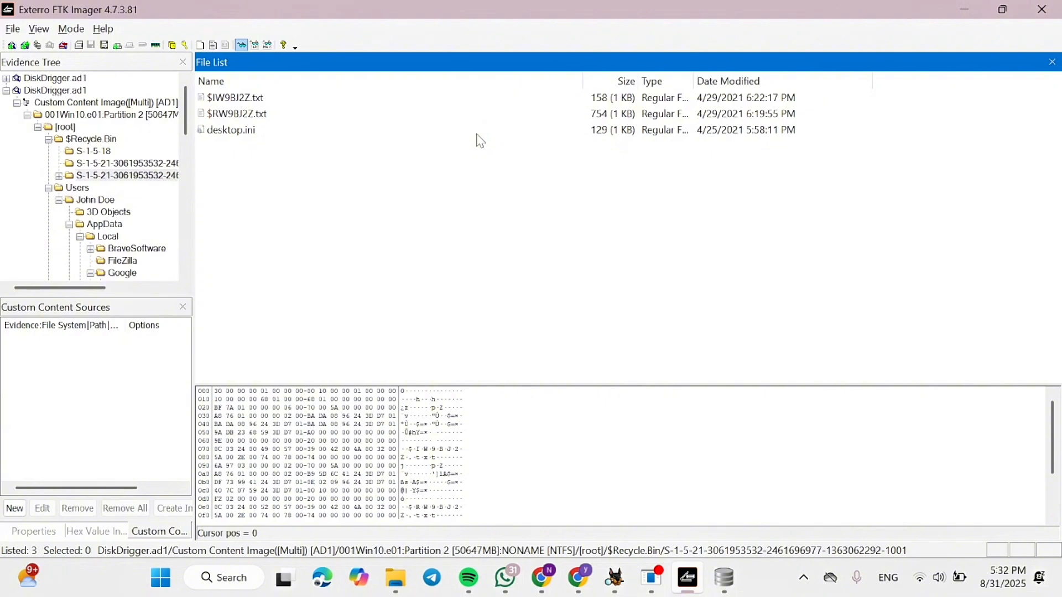
pyautogui.click(240, 100)
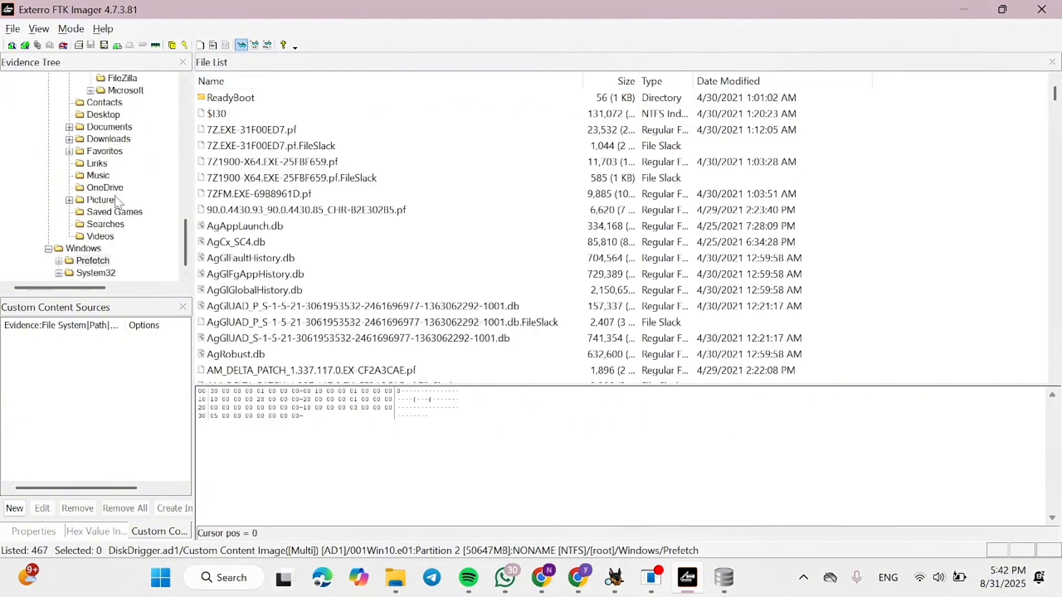
# - From the account's profile folder, return to the partition's root and browse through Windows to the Prefetch folder
pyautogui.scroll(8, 118, 202)
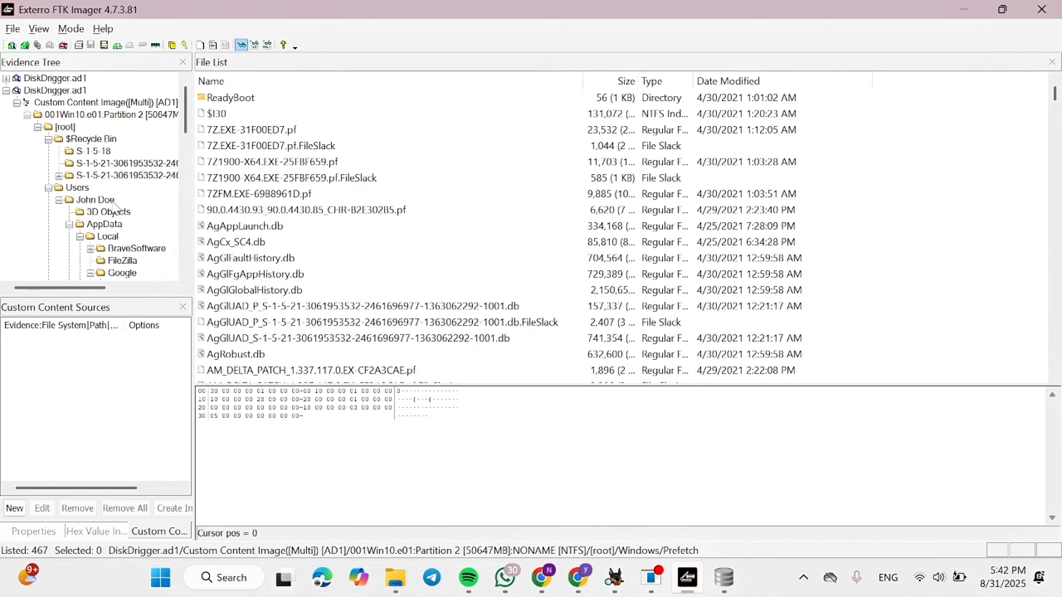
pyautogui.click(116, 200)
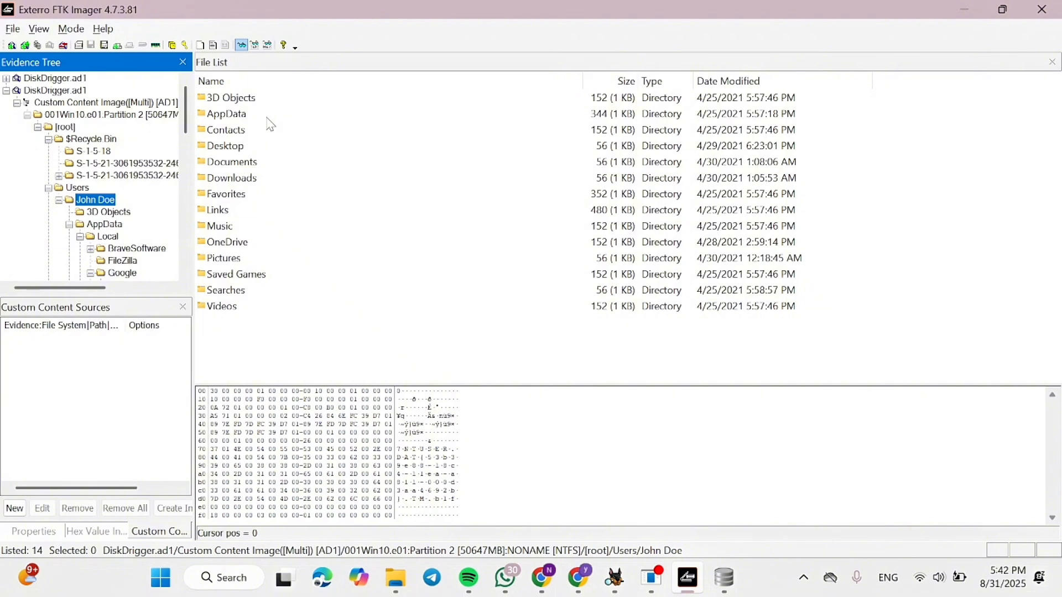
pyautogui.click(65, 127)
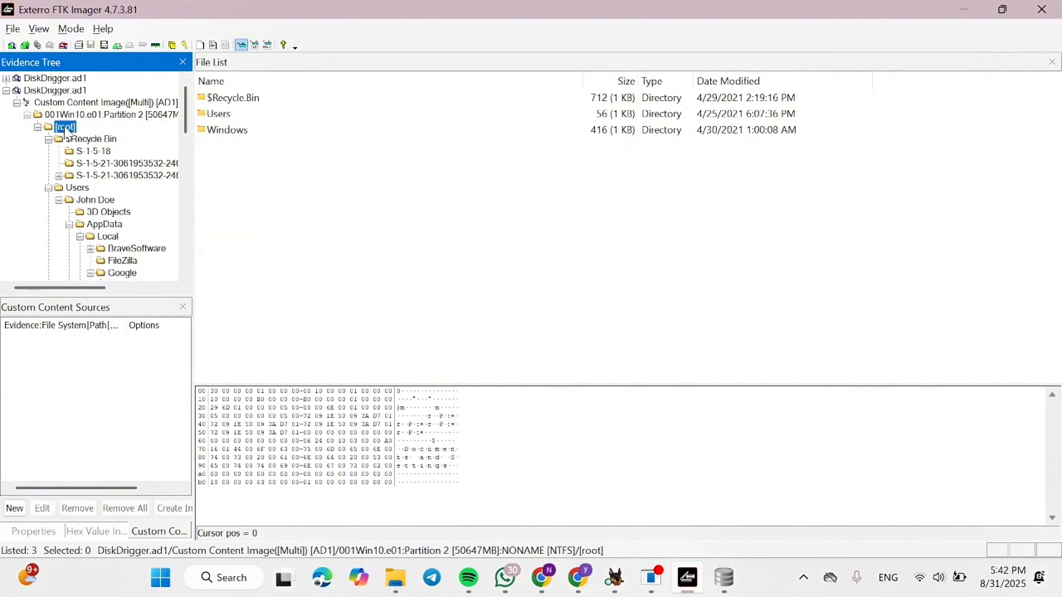
pyautogui.doubleClick(273, 133)
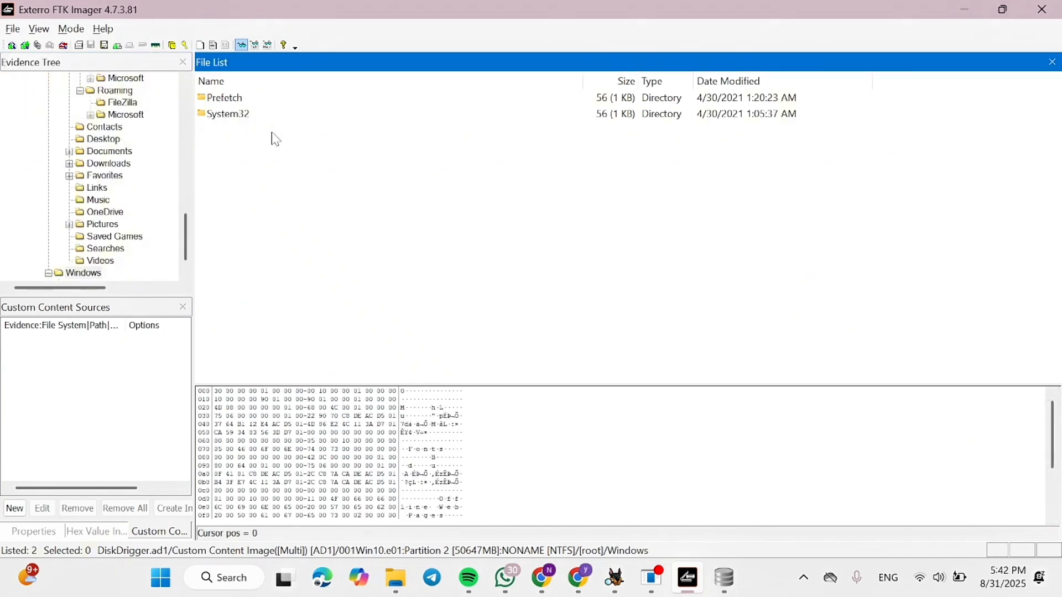
pyautogui.doubleClick(264, 100)
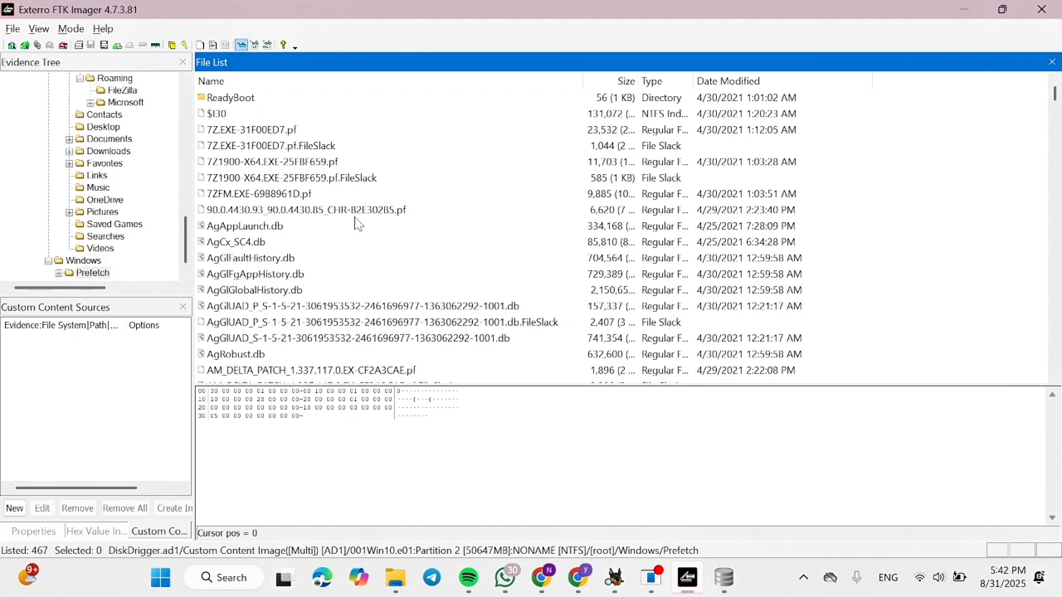
# - Examine the .pf files in the Prefetch folder for traces of programs executed on the system
pyautogui.scroll(-5, 359, 224)
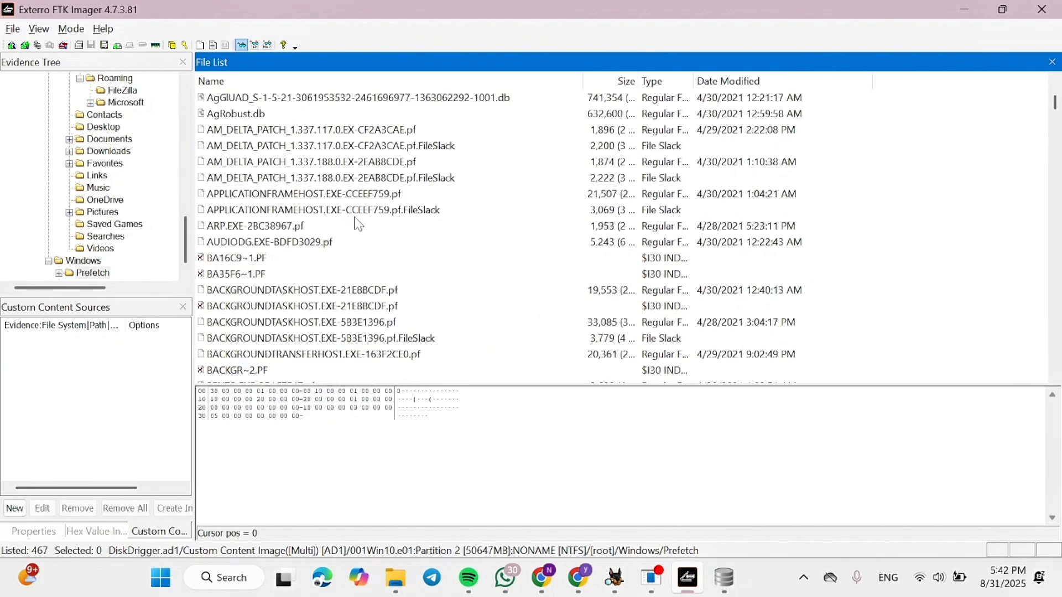
pyautogui.scroll(-9, 358, 224)
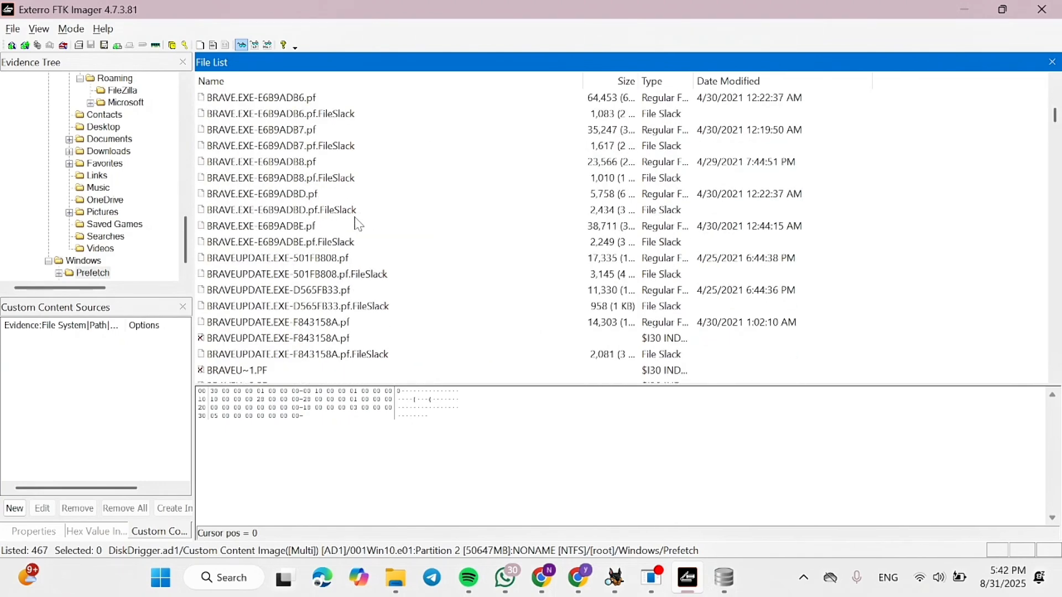
pyautogui.scroll(-20, 358, 224)
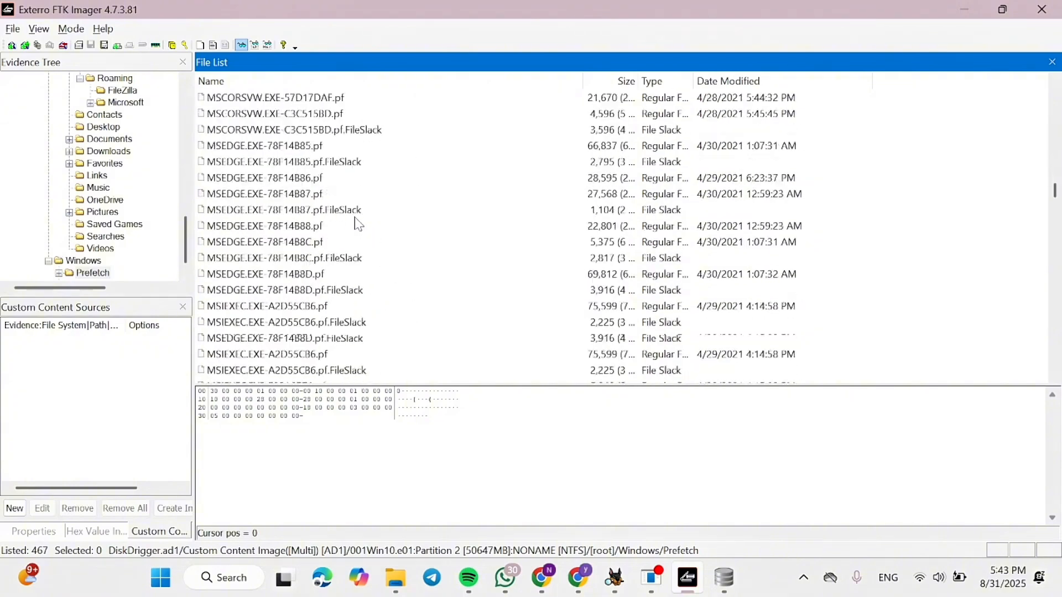
pyautogui.scroll(-20, 359, 224)
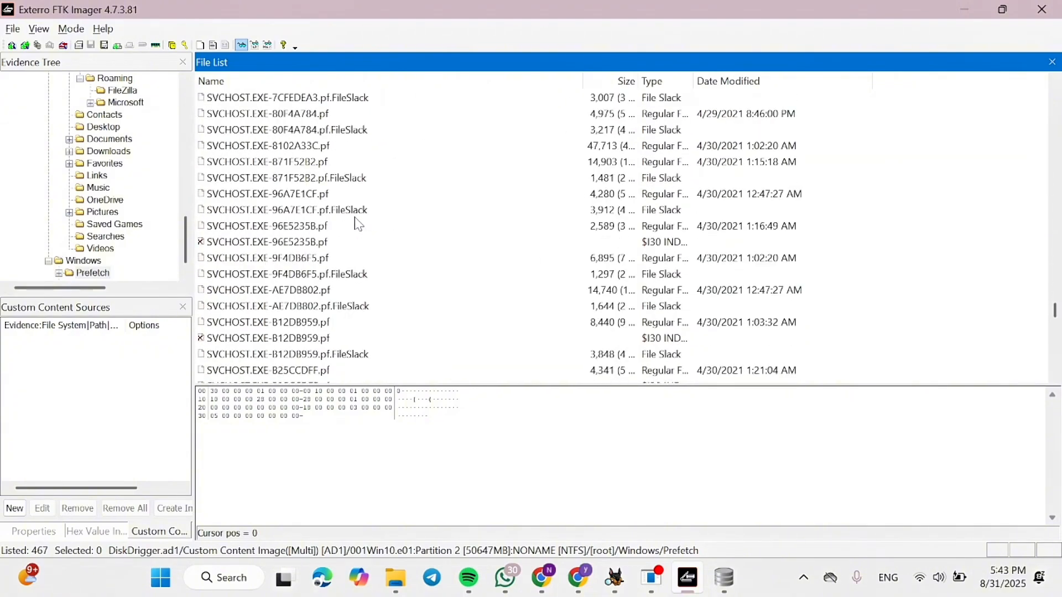
pyautogui.scroll(-20, 358, 224)
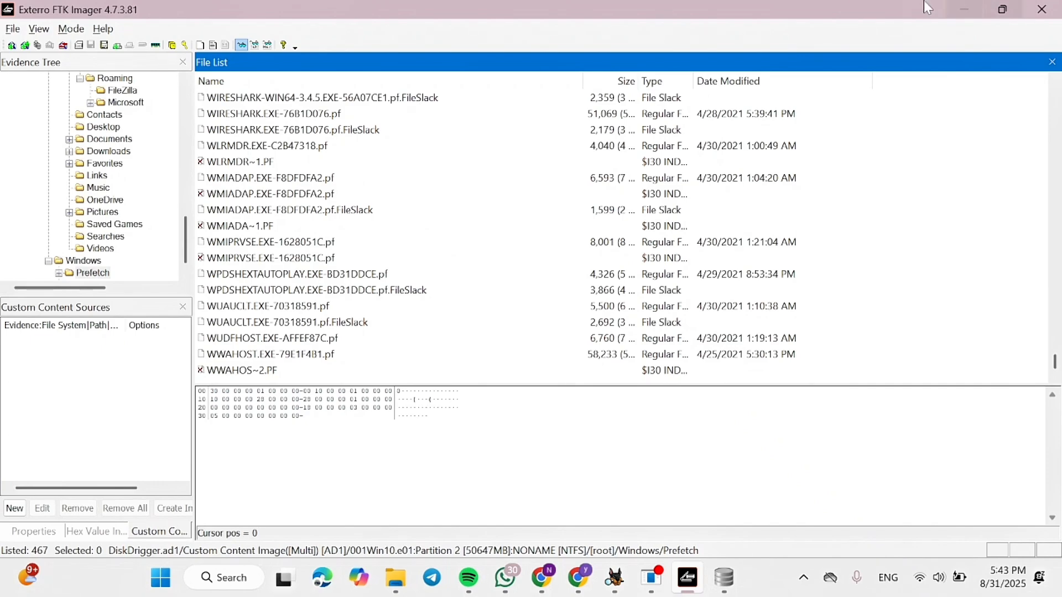
pyautogui.scroll(20, 847, 213)
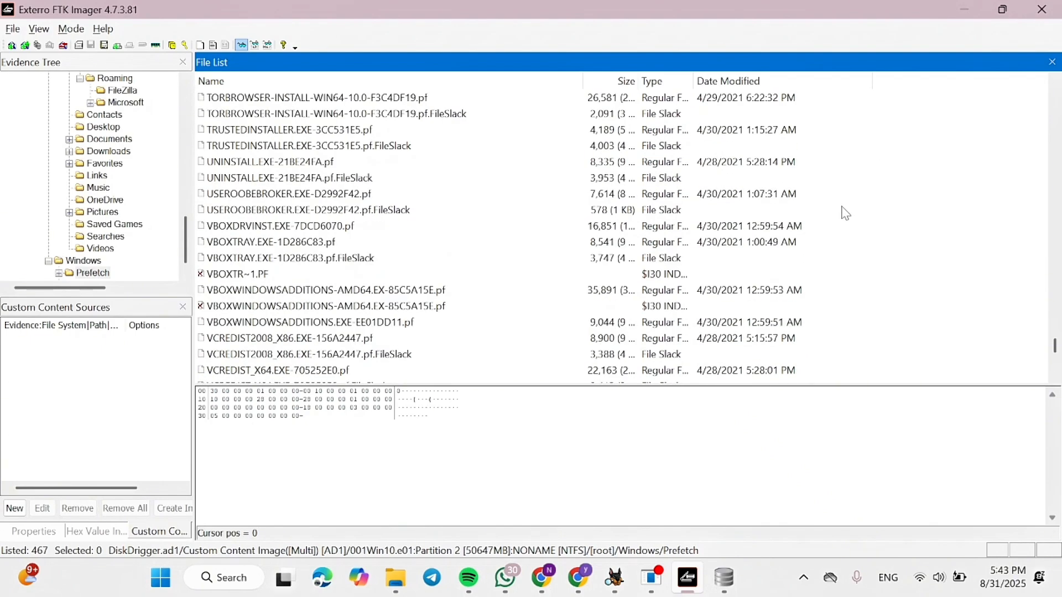
pyautogui.scroll(12, 845, 213)
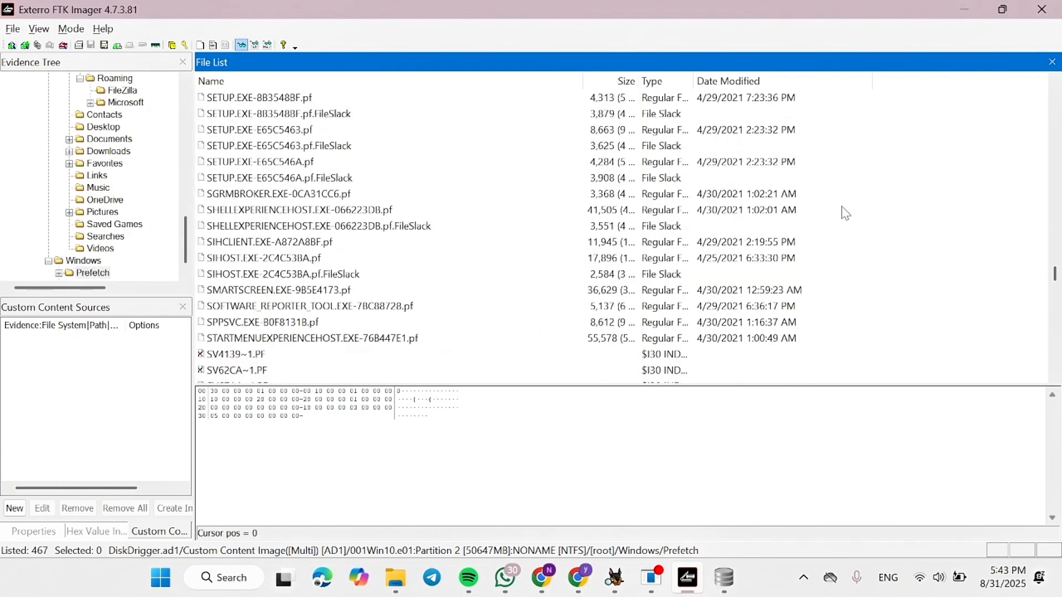
pyautogui.scroll(15, 926, 206)
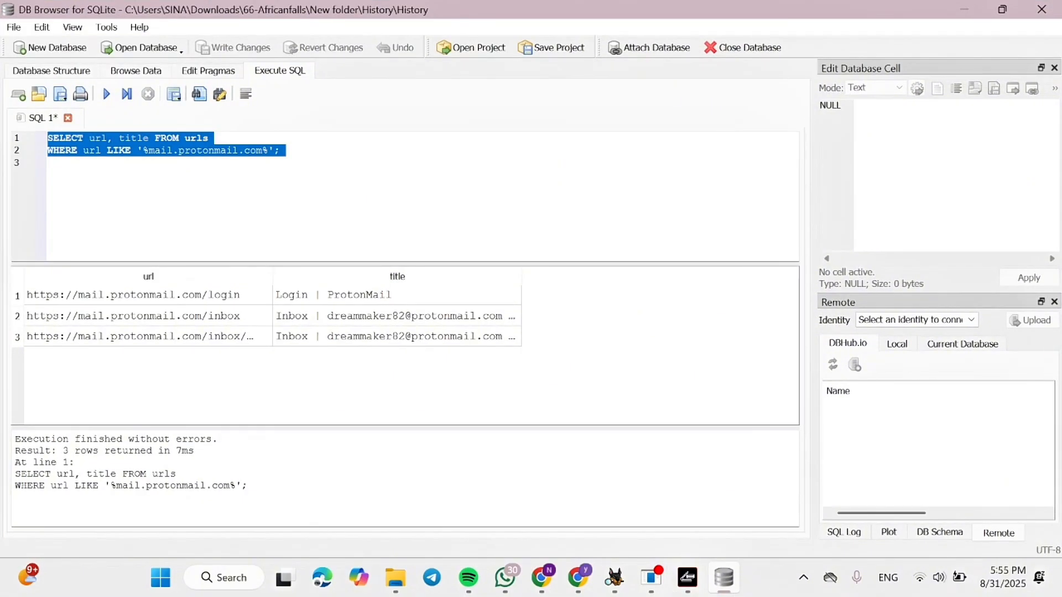
# - Switch to DB Browser for SQLite and open the History database from Downloads, 66-Africanfalls, New folder, History, showing all file types
pyautogui.click(16, 28)
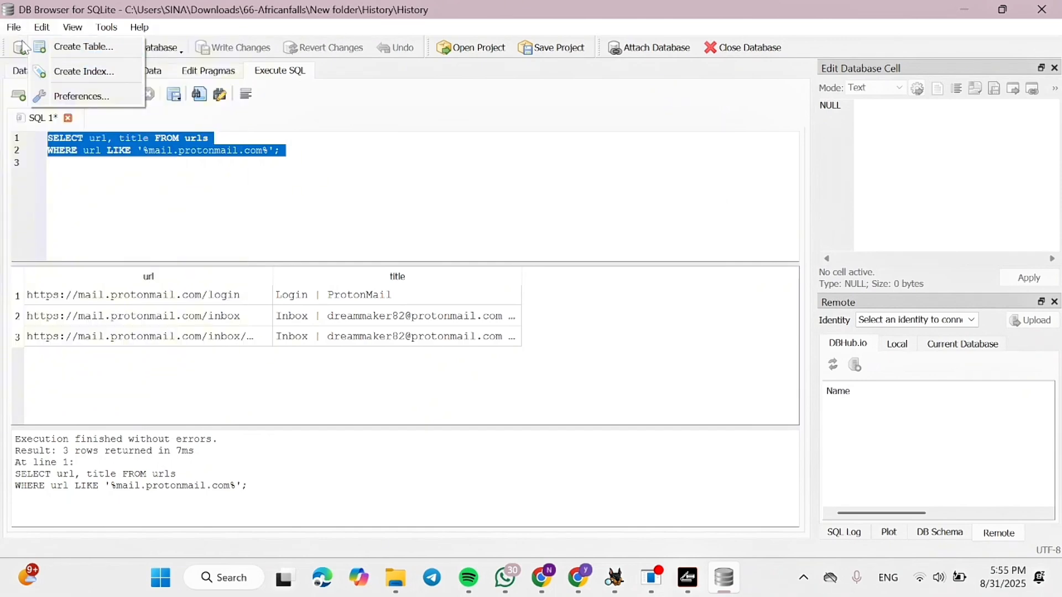
pyautogui.click(34, 83)
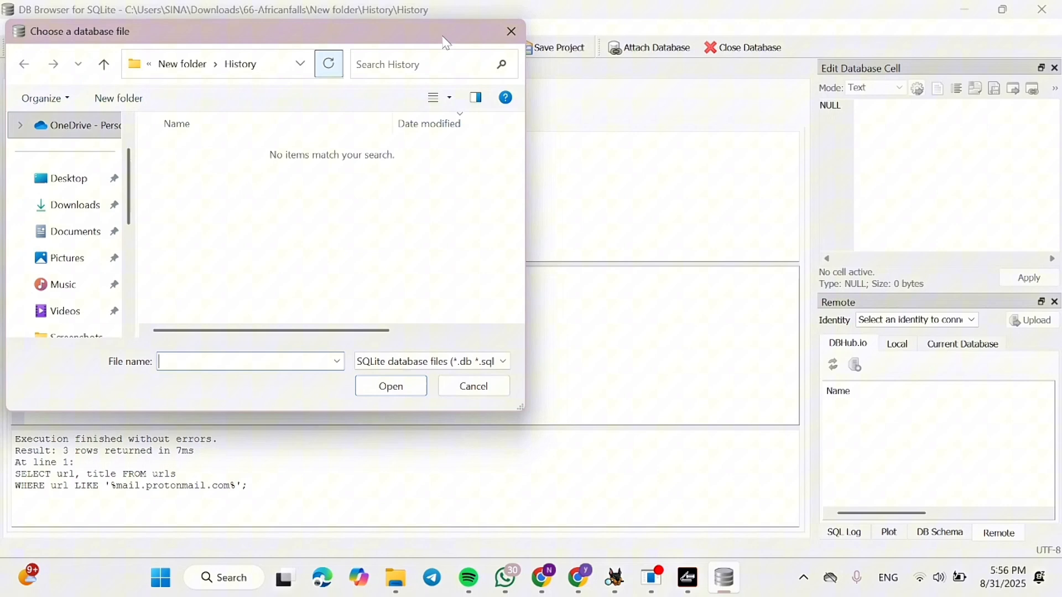
pyautogui.click(55, 211)
pyautogui.doubleClick(179, 207)
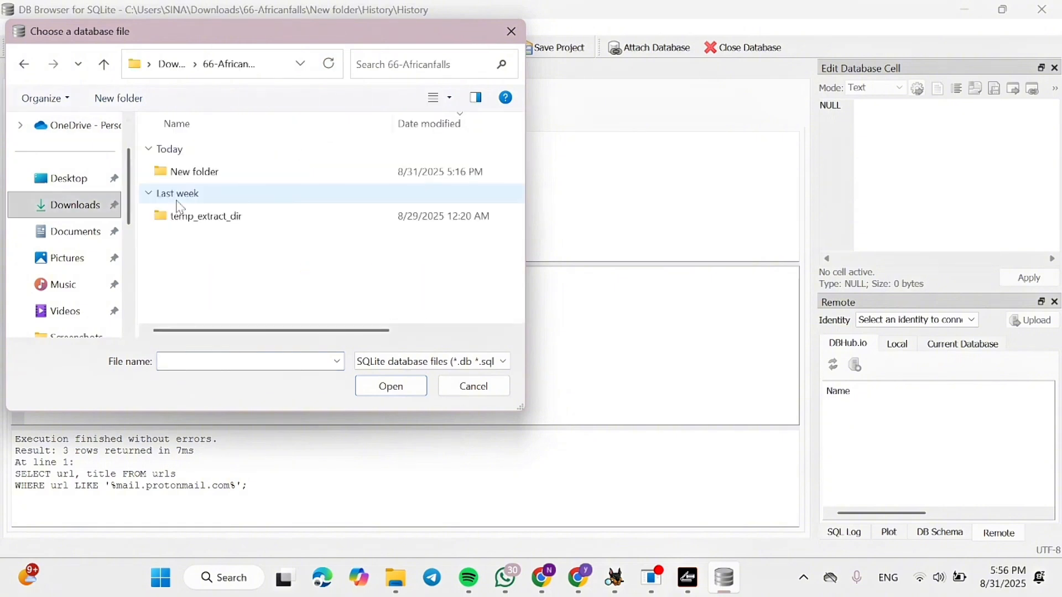
pyautogui.click(423, 370)
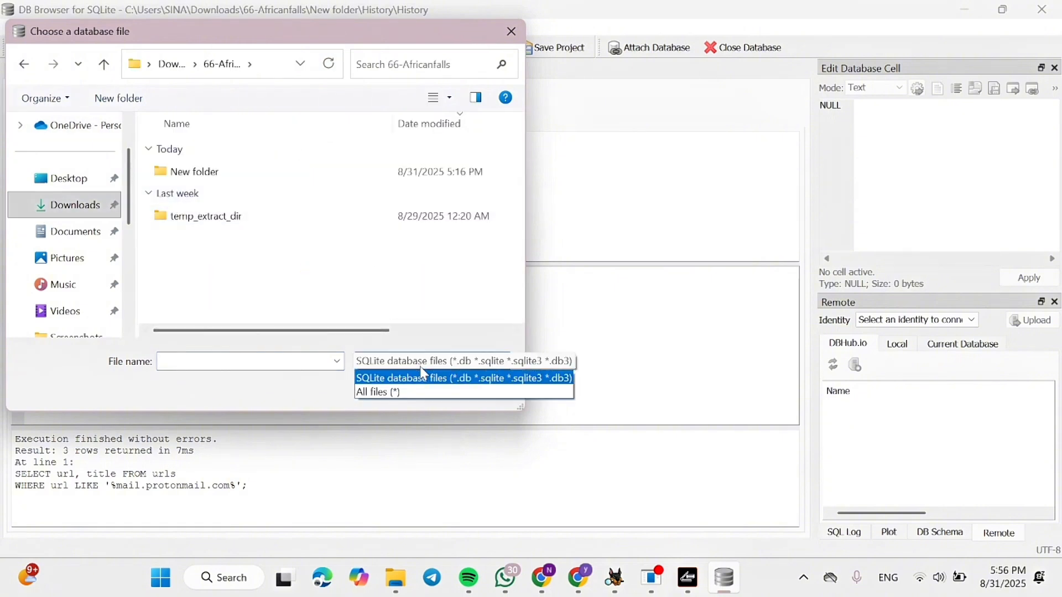
pyautogui.click(428, 392)
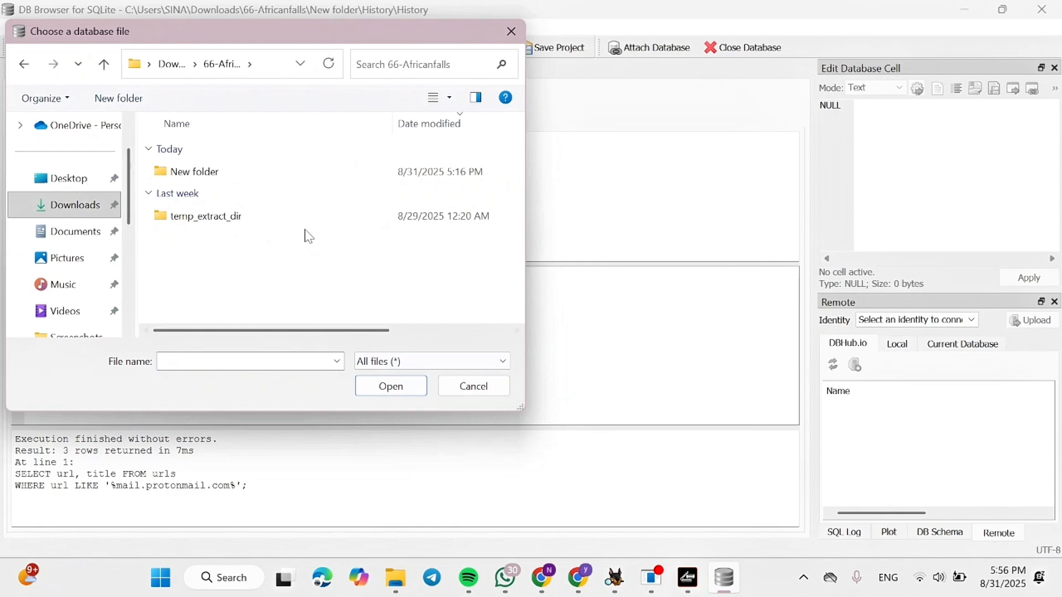
pyautogui.doubleClick(268, 176)
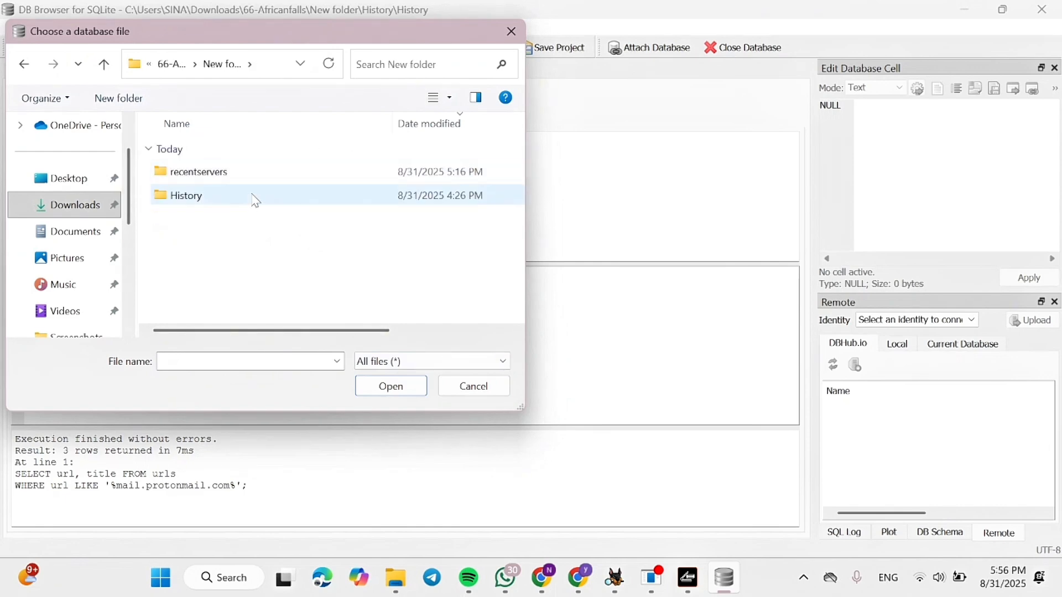
pyautogui.doubleClick(253, 196)
pyautogui.click(231, 171)
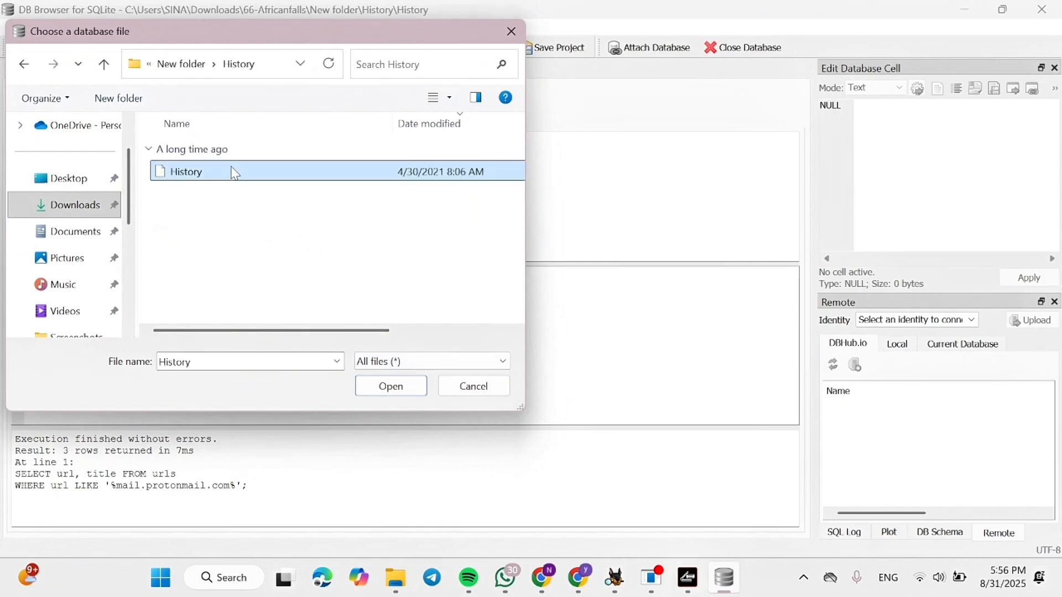
pyautogui.click(391, 386)
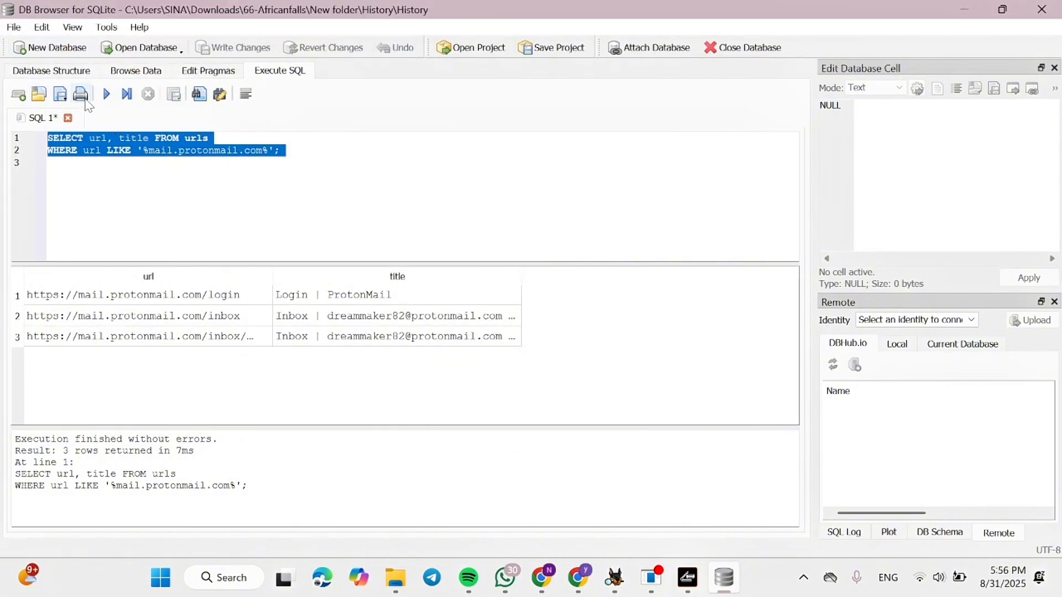
# - View the History database's table structure, and review the SQL query on urls for addresses containing mail.protonmail.com
pyautogui.click(49, 72)
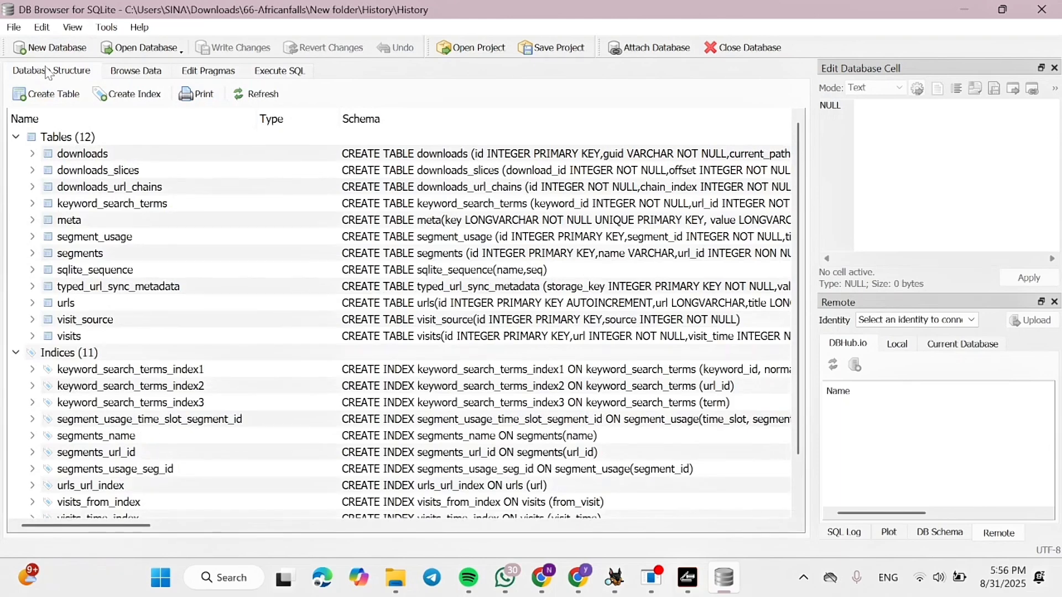
pyautogui.click(295, 75)
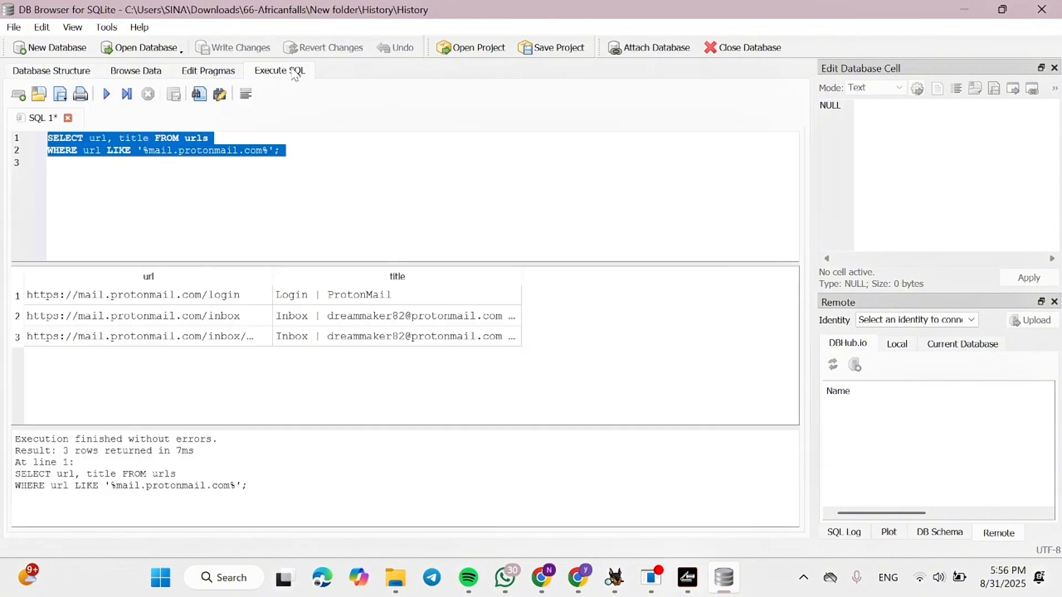
pyautogui.click(355, 163)
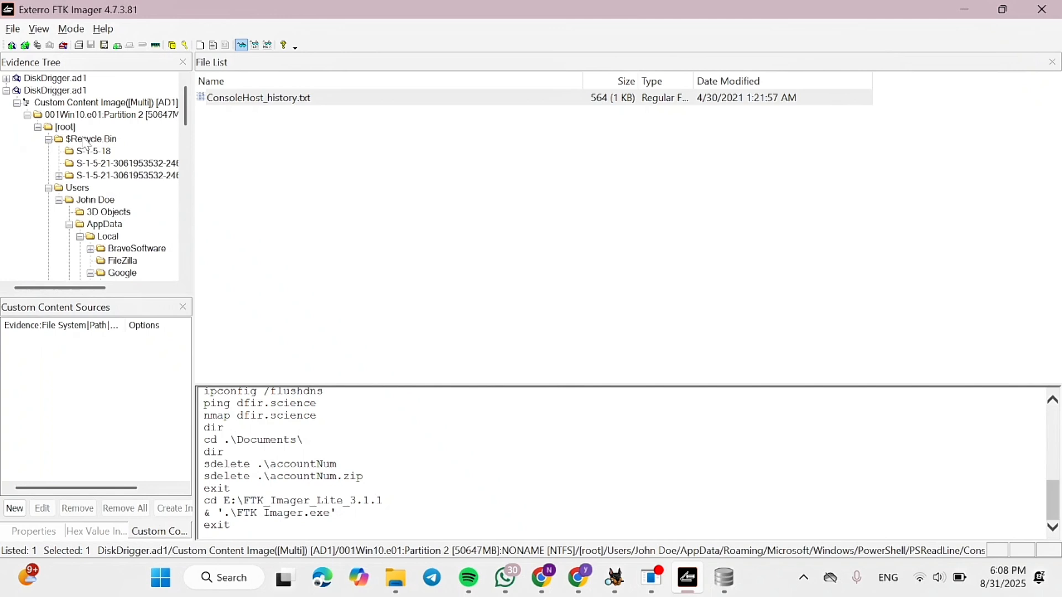
# - In FTK Imager, browse from the partition's root through Users, the account's profile folder, AppData, Roaming and Microsoft to Windows
pyautogui.click(65, 127)
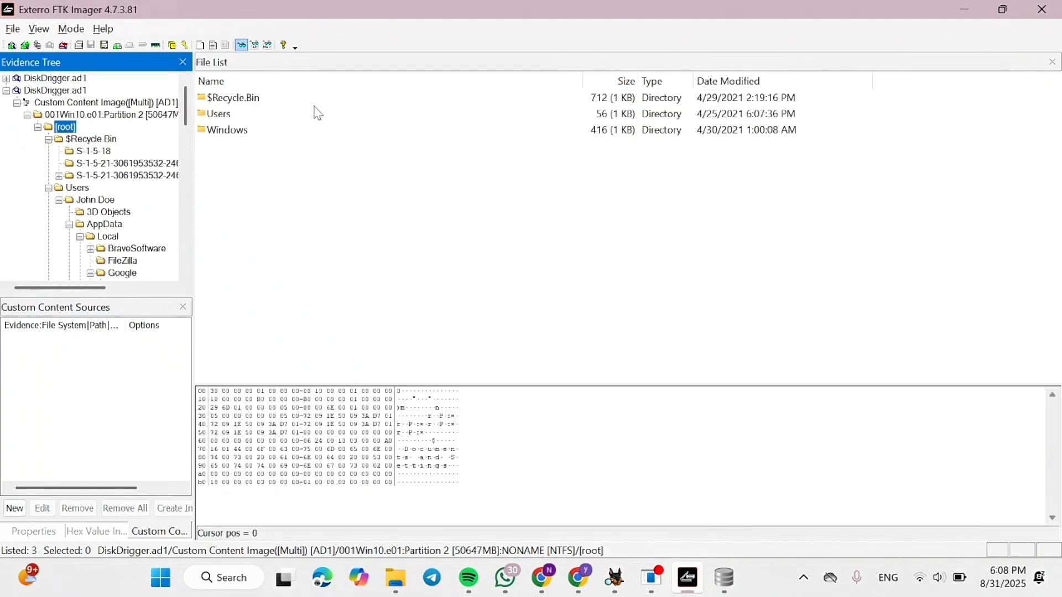
pyautogui.doubleClick(290, 119)
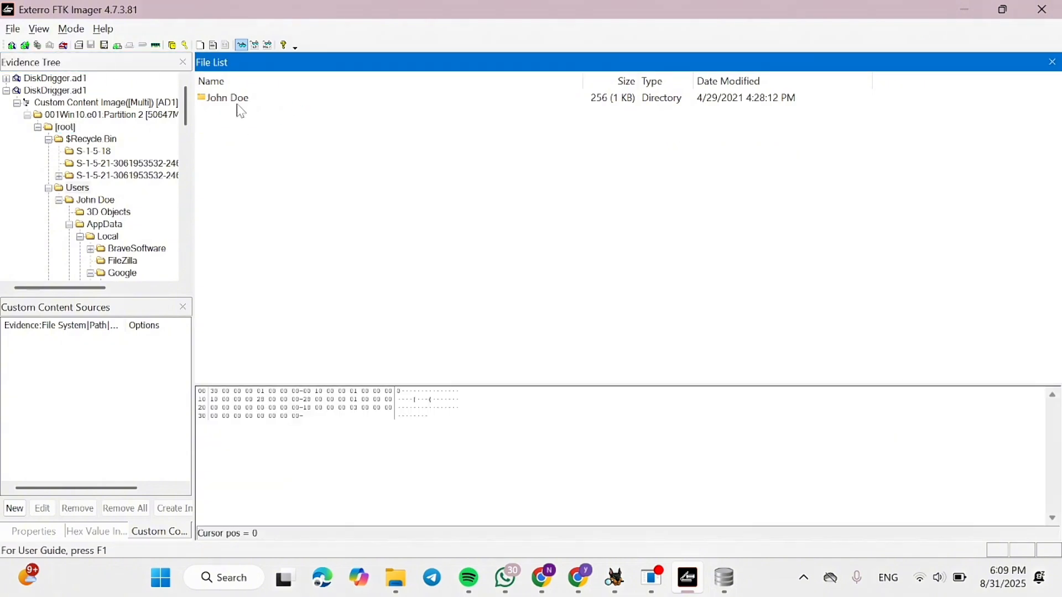
pyautogui.doubleClick(258, 104)
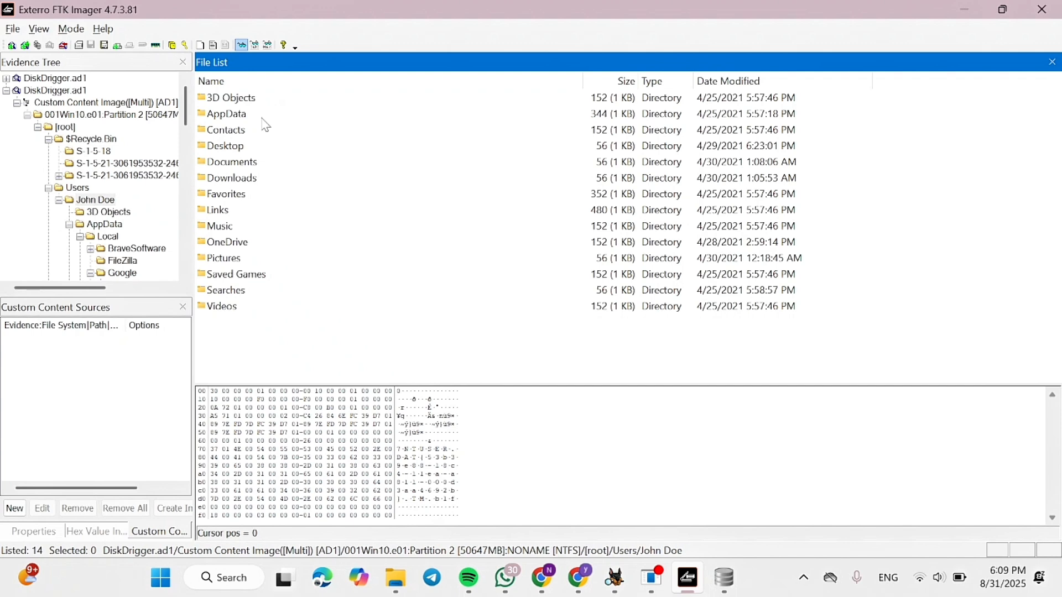
pyautogui.doubleClick(264, 116)
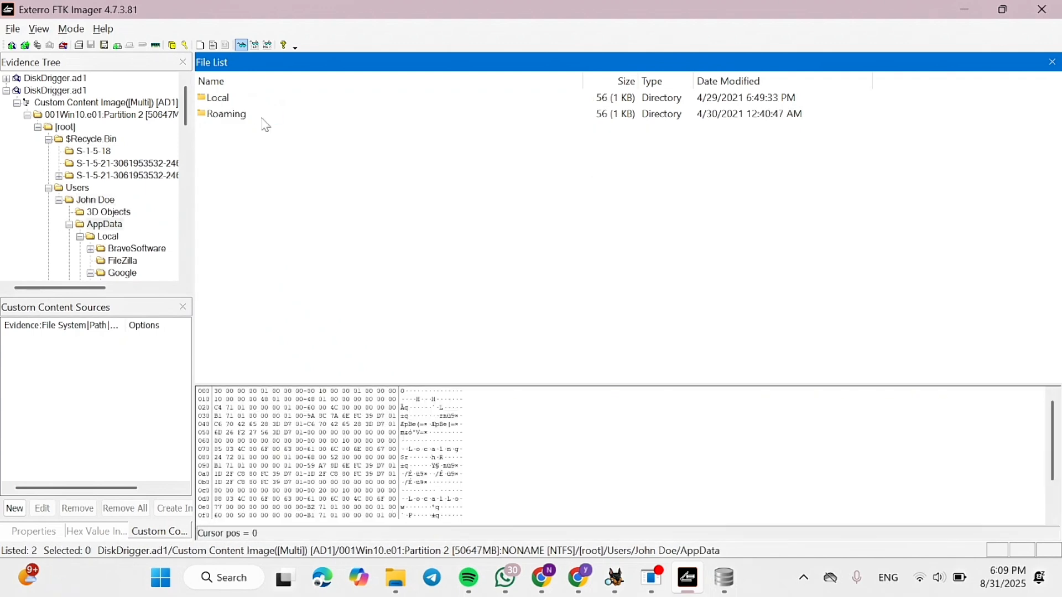
pyautogui.doubleClick(233, 114)
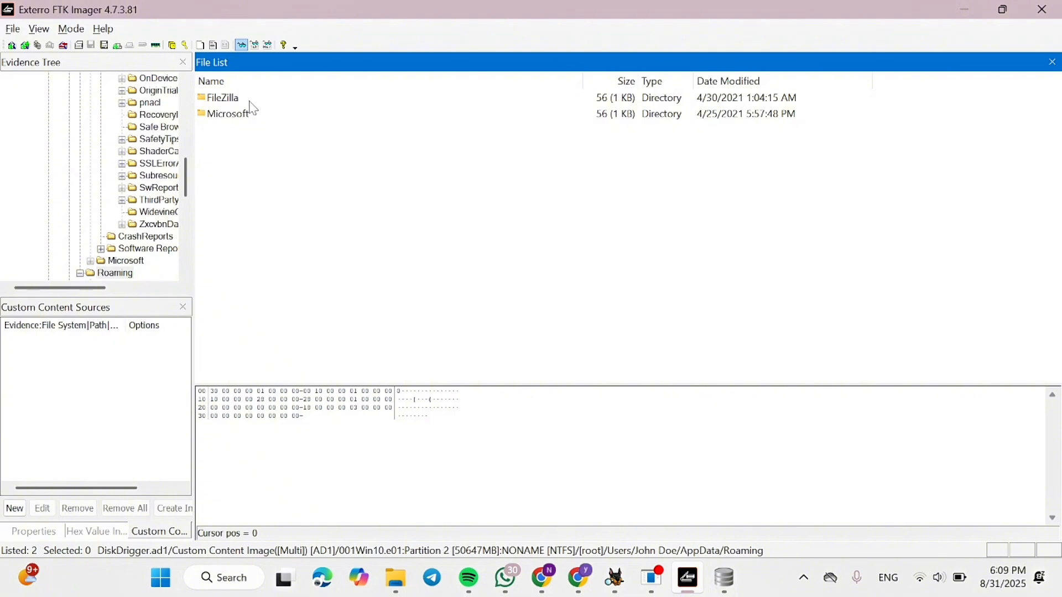
pyautogui.doubleClick(252, 114)
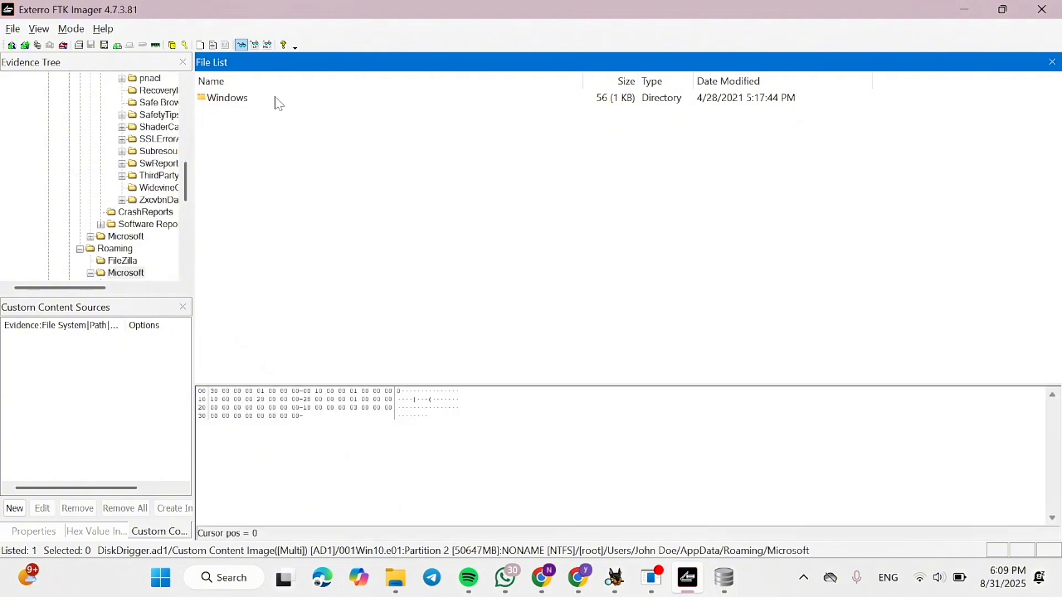
pyautogui.doubleClick(297, 100)
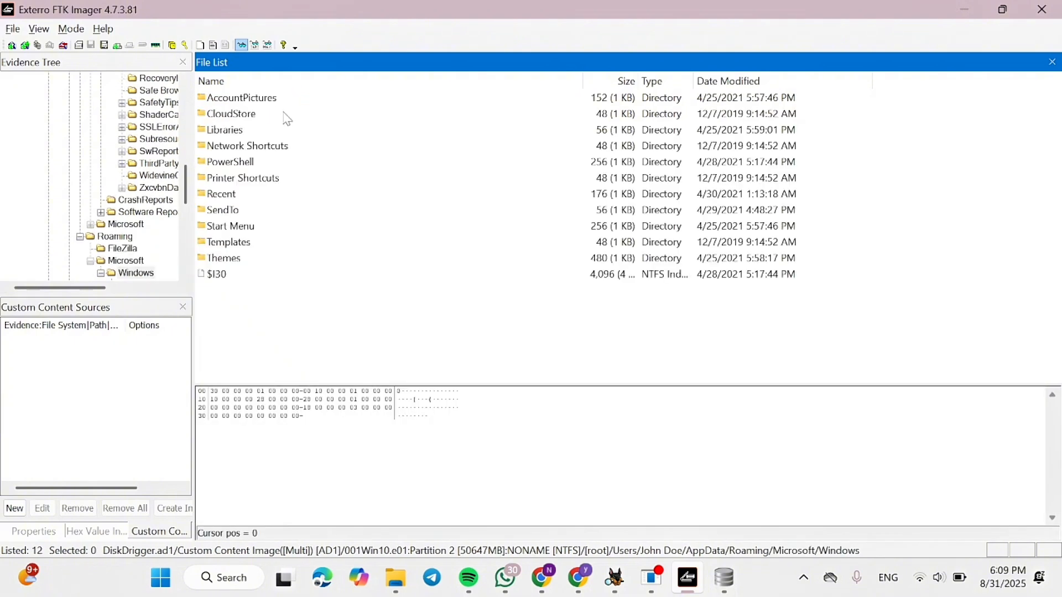
# - Browse through PowerShell to PSReadLine and read the commands in ConsoleHost_history.txt
pyautogui.click(250, 168)
pyautogui.doubleClick(250, 167)
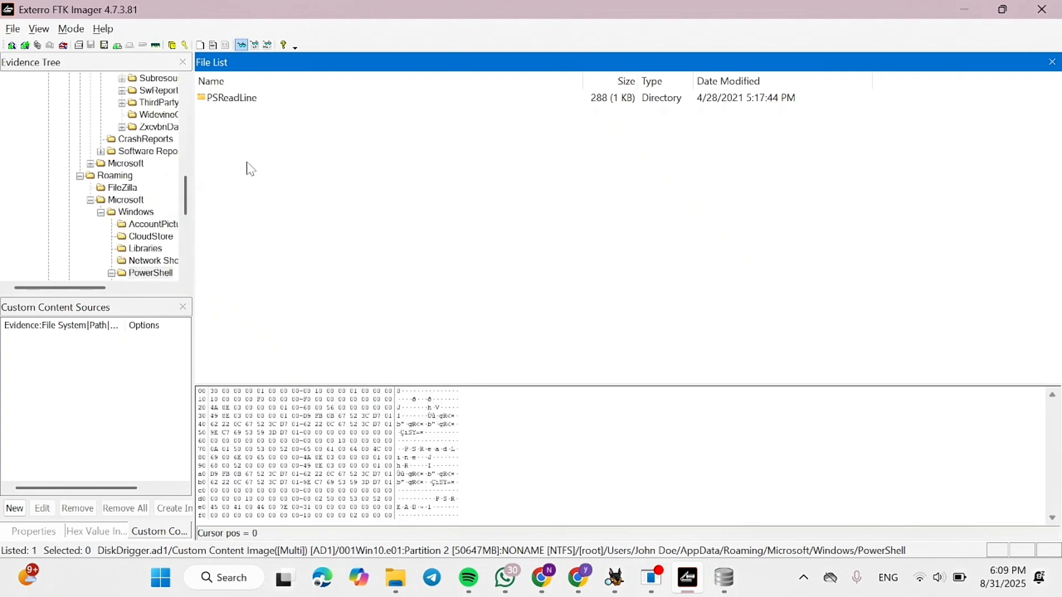
pyautogui.doubleClick(293, 105)
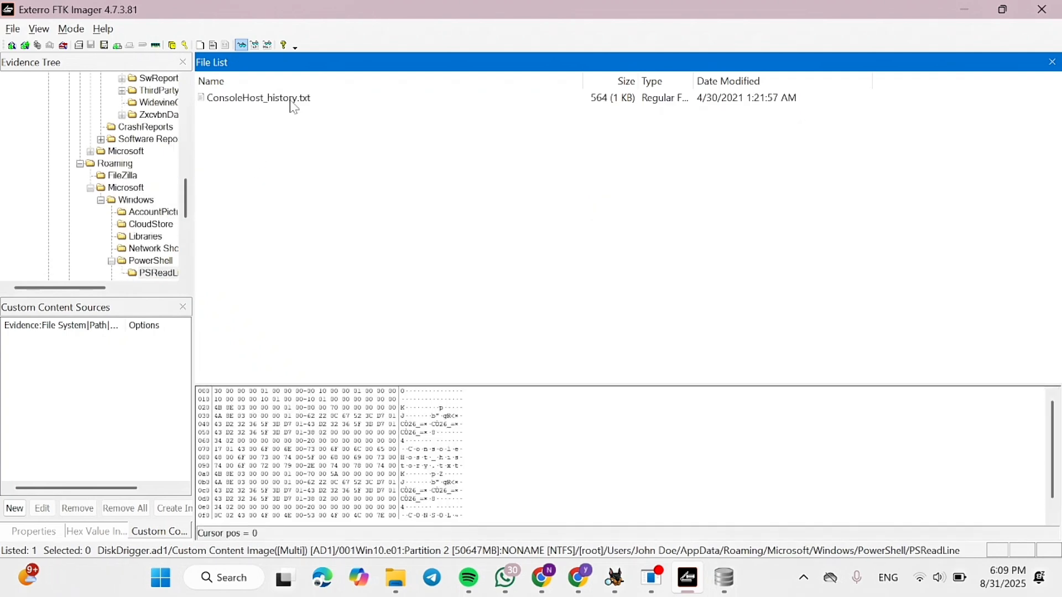
pyautogui.click(341, 99)
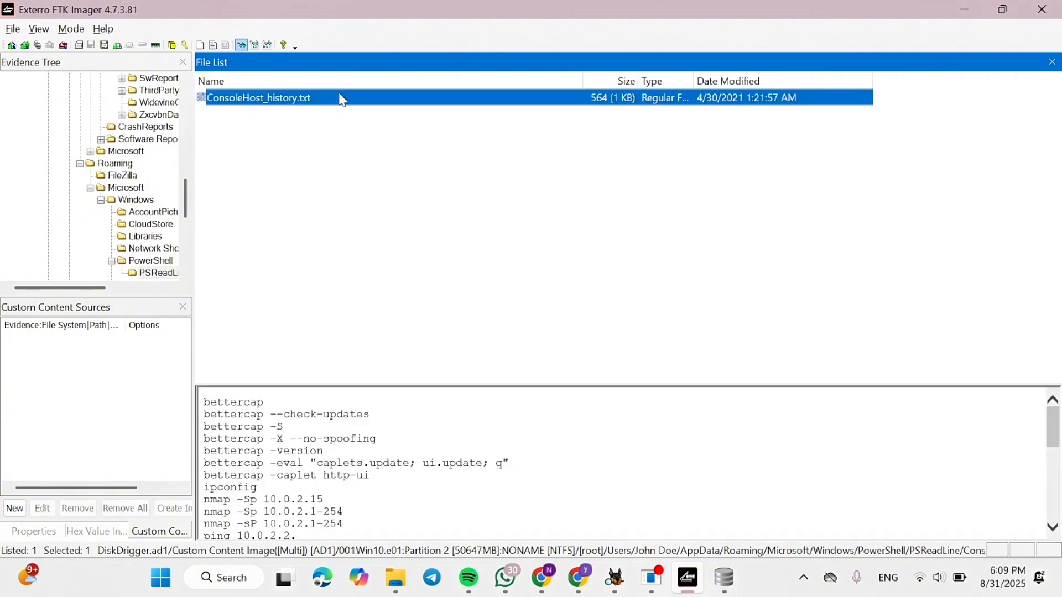
pyautogui.scroll(-5, 354, 464)
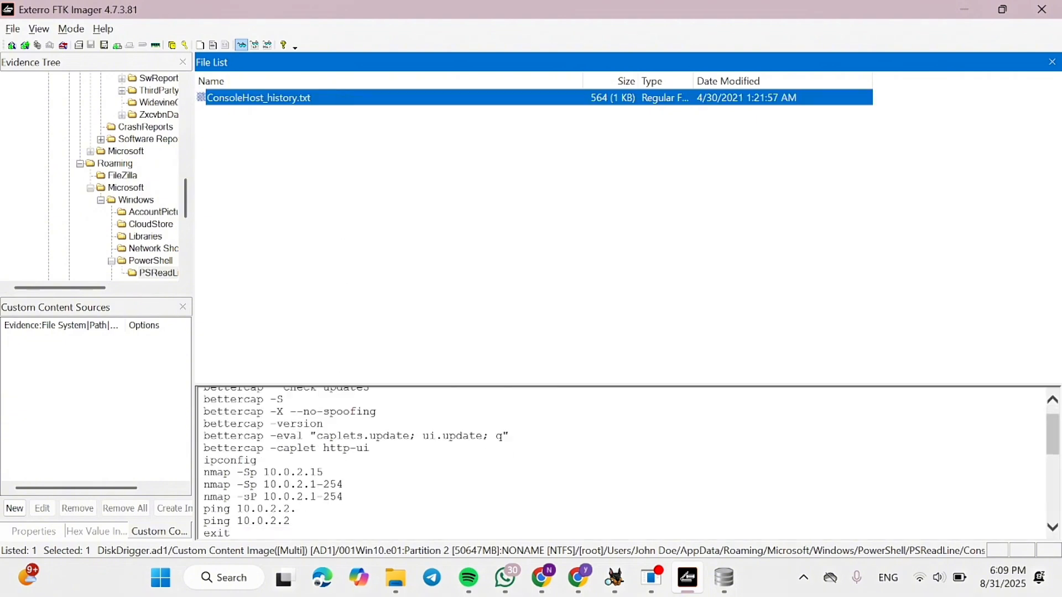
# - Read the remaining commands in ConsoleHost_history.txt and highlight the dfir.science target of the nmap command
pyautogui.scroll(-2, 354, 464)
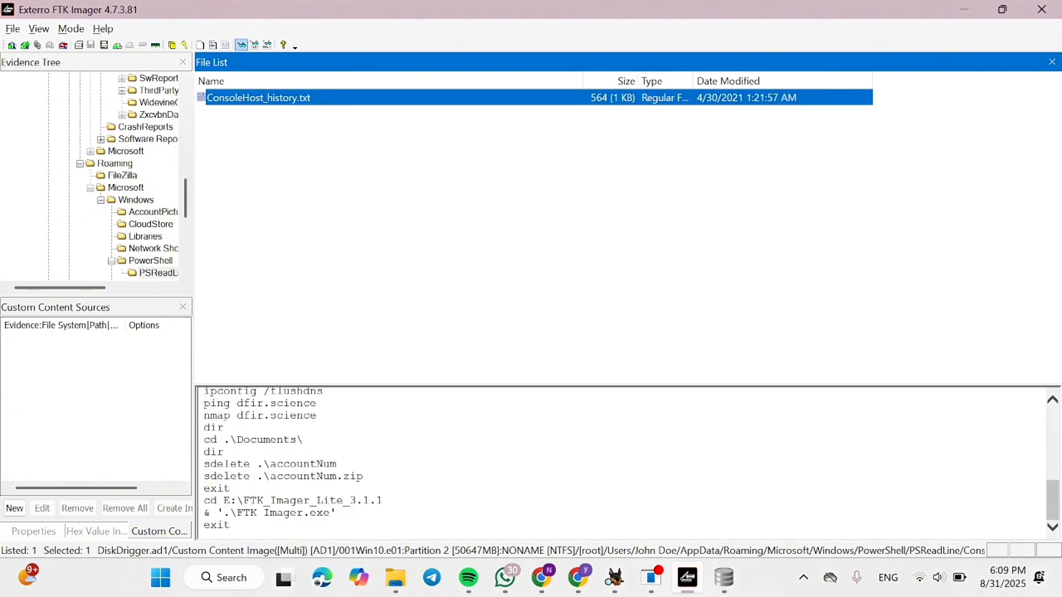
pyautogui.scroll(1, 326, 427)
pyautogui.click(327, 427)
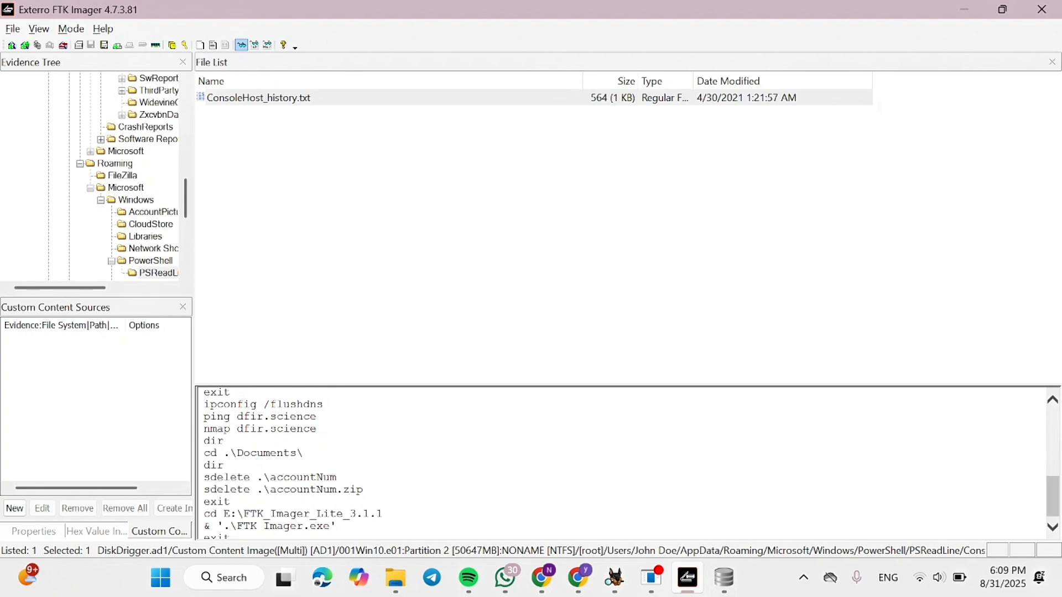
pyautogui.doubleClick(308, 429)
pyautogui.click(318, 429)
pyautogui.moveTo(237, 429); pyautogui.dragTo(316, 429)
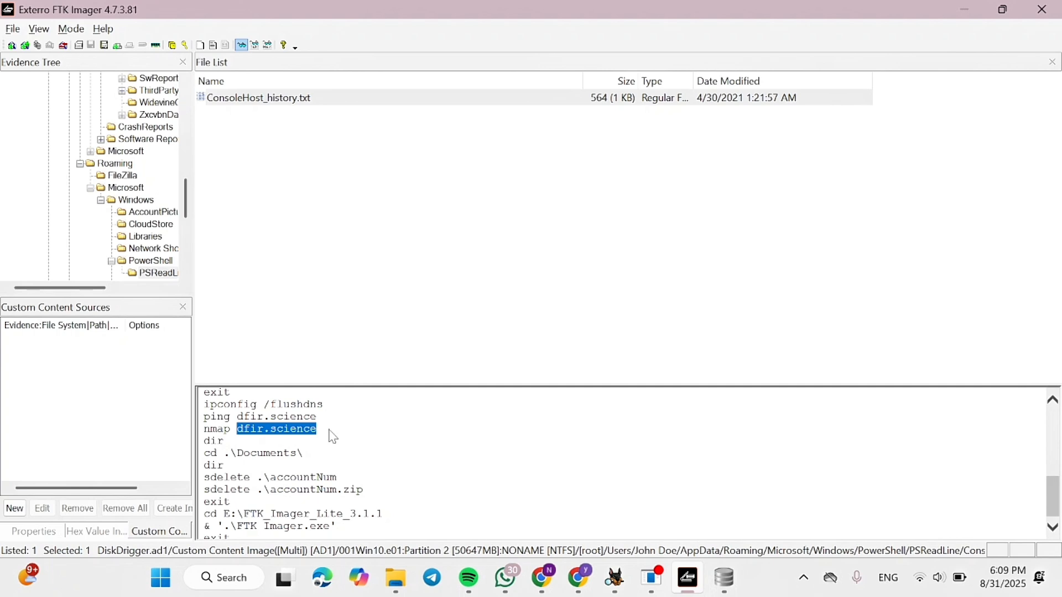
pyautogui.click(521, 209)
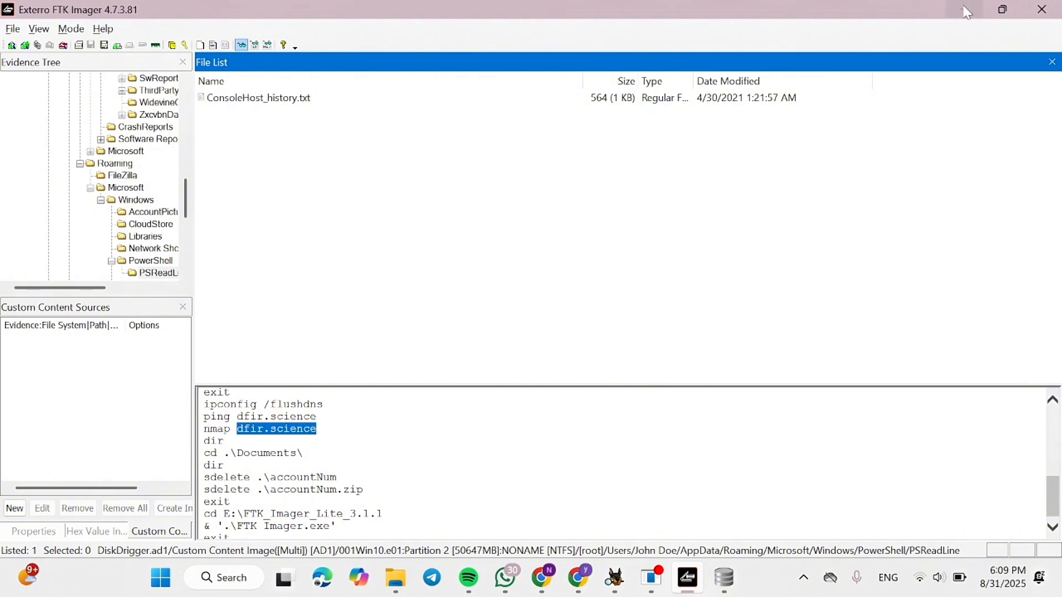
pyautogui.click(965, 12)
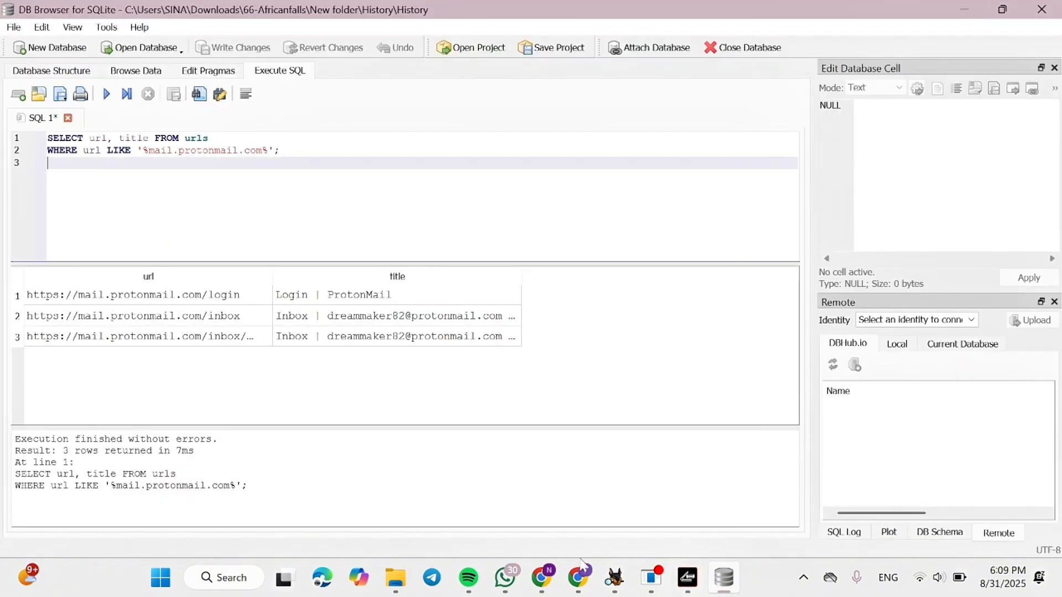
# - In FTK Imager, browse from the account's profile folder through Pictures to Contact and preview 20210429_152043.jpg
pyautogui.moveTo(663, 590)
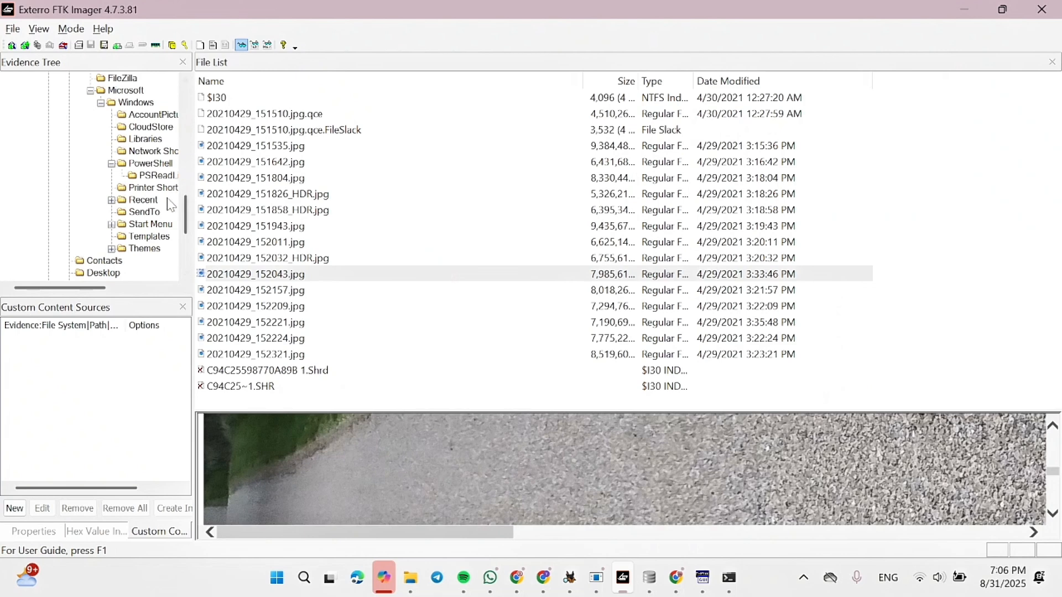
pyautogui.scroll(3, 171, 205)
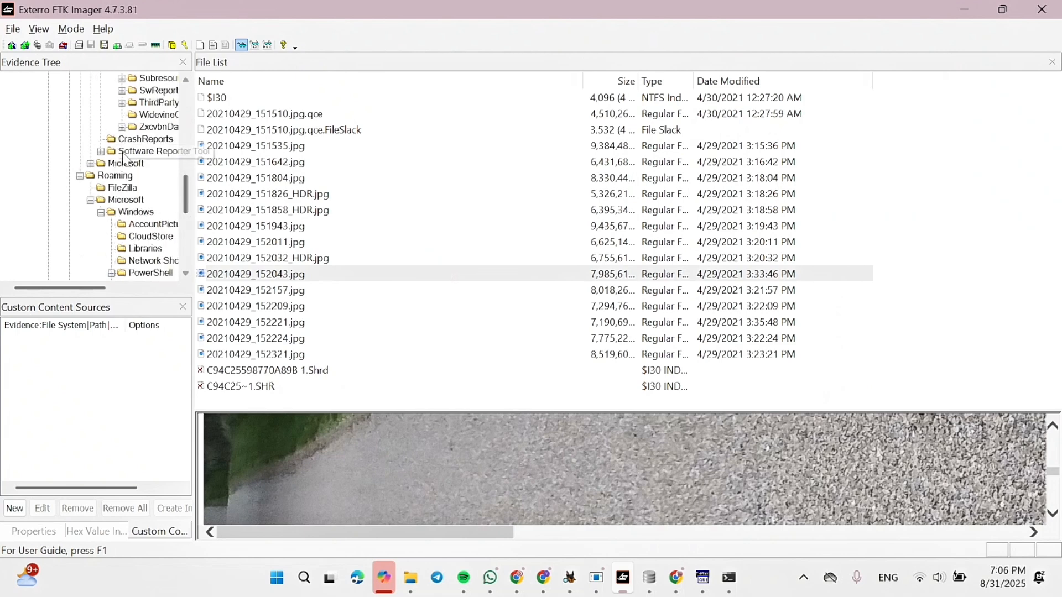
pyautogui.scroll(5, 126, 159)
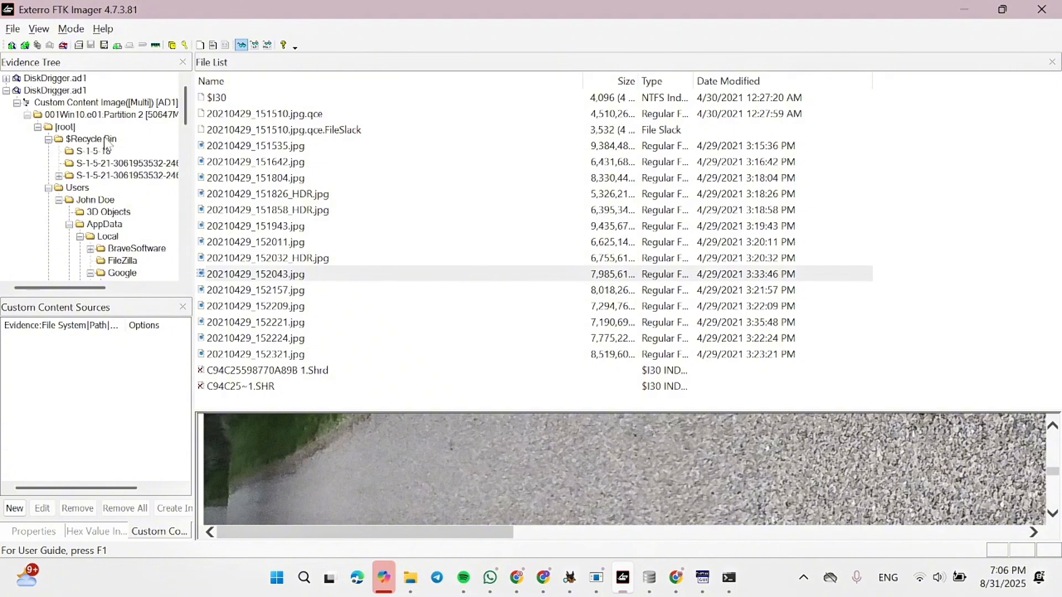
pyautogui.click(107, 200)
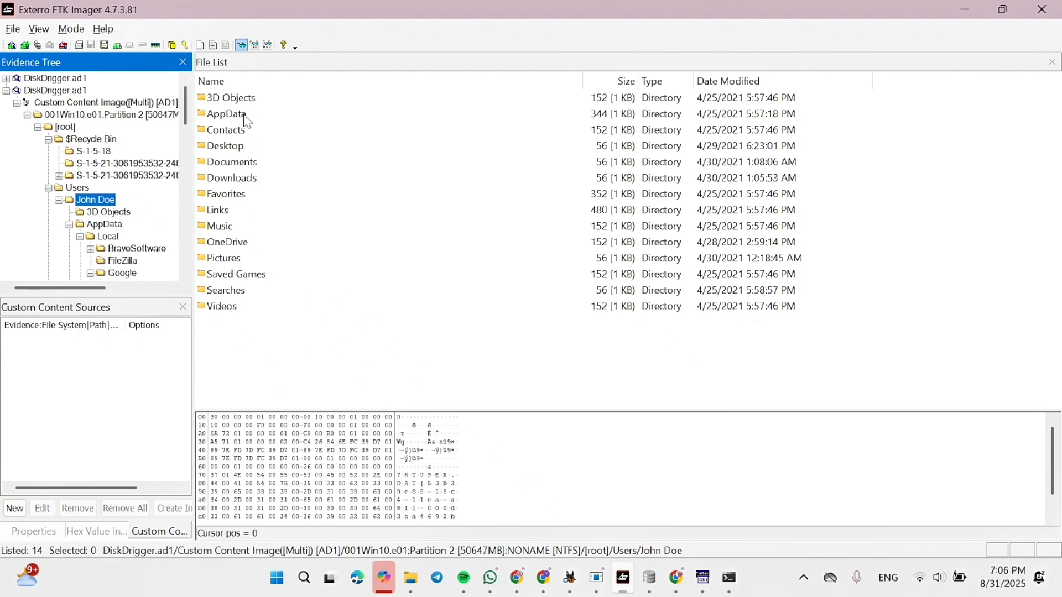
pyautogui.doubleClick(246, 258)
pyautogui.doubleClick(384, 103)
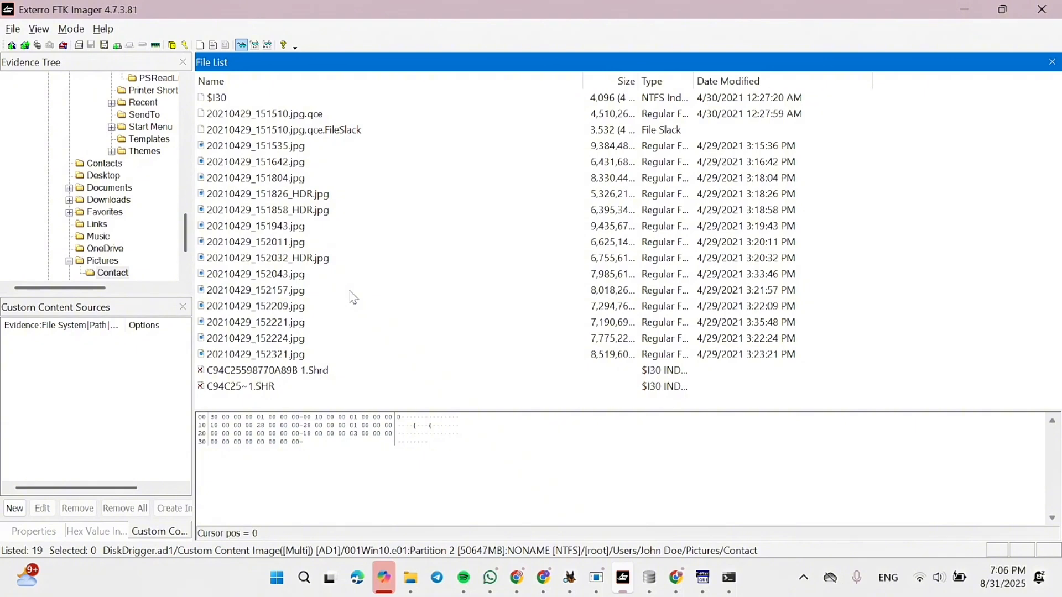
pyautogui.click(283, 275)
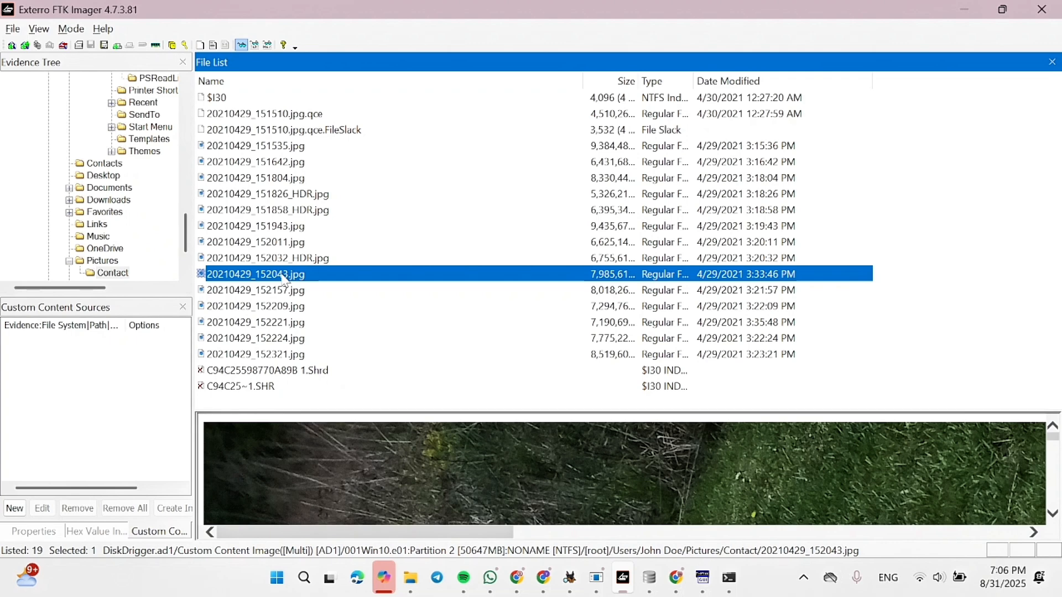
pyautogui.rightClick(284, 276)
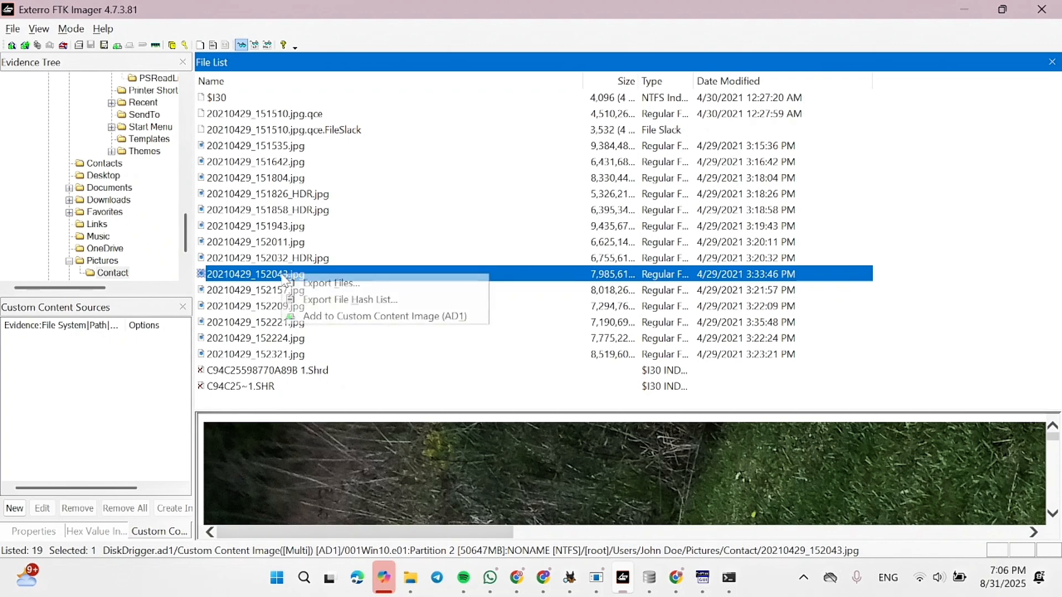
pyautogui.click(339, 283)
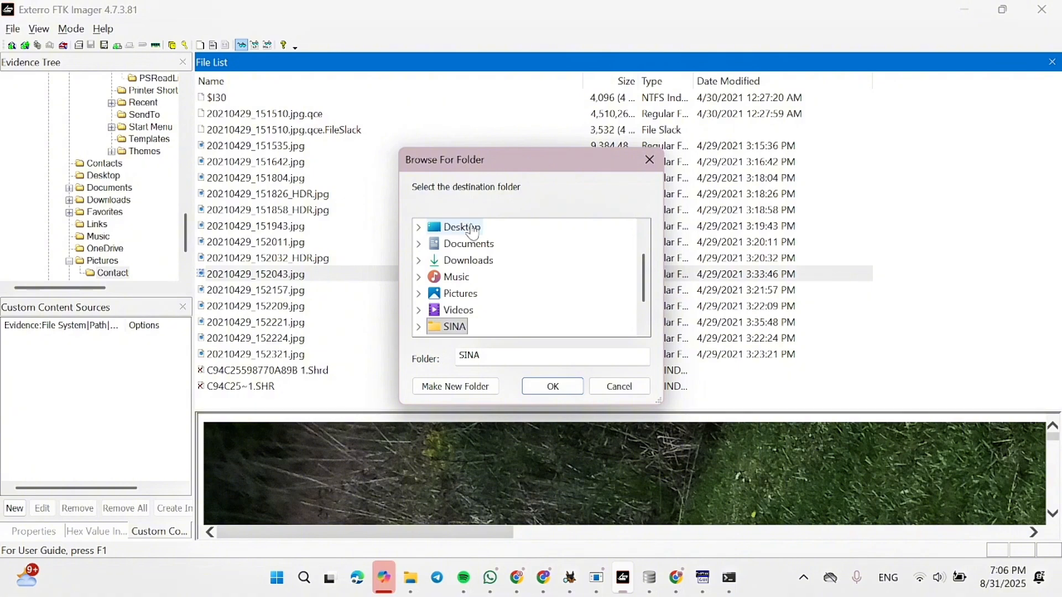
pyautogui.click(462, 227)
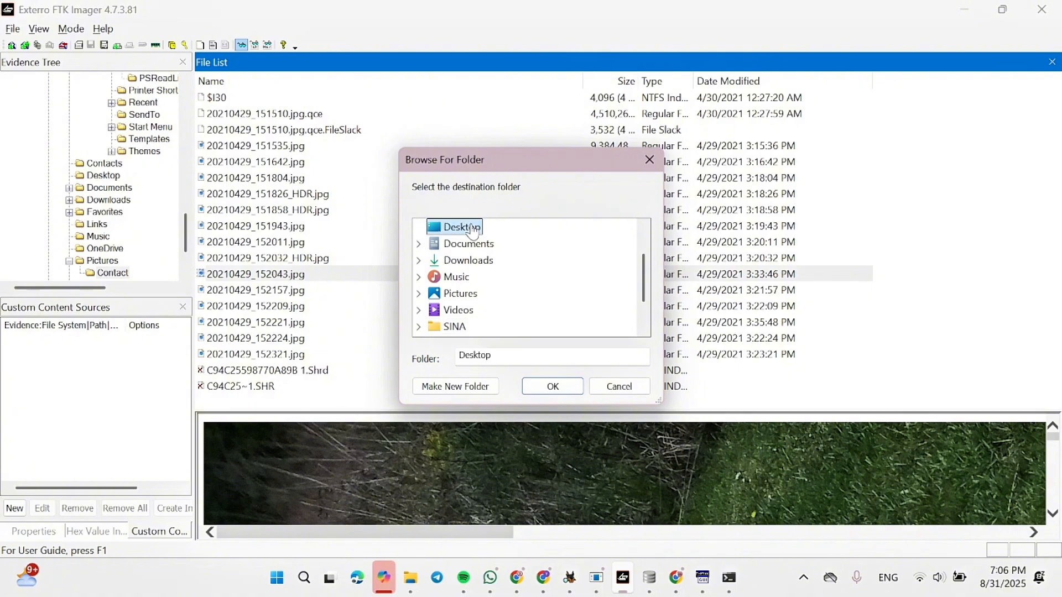
pyautogui.click(653, 162)
# - Switch to Chrome and reopen the EXIF / File Metadata Viewer site from the "metadata exiftools" search results
pyautogui.click(963, 3)
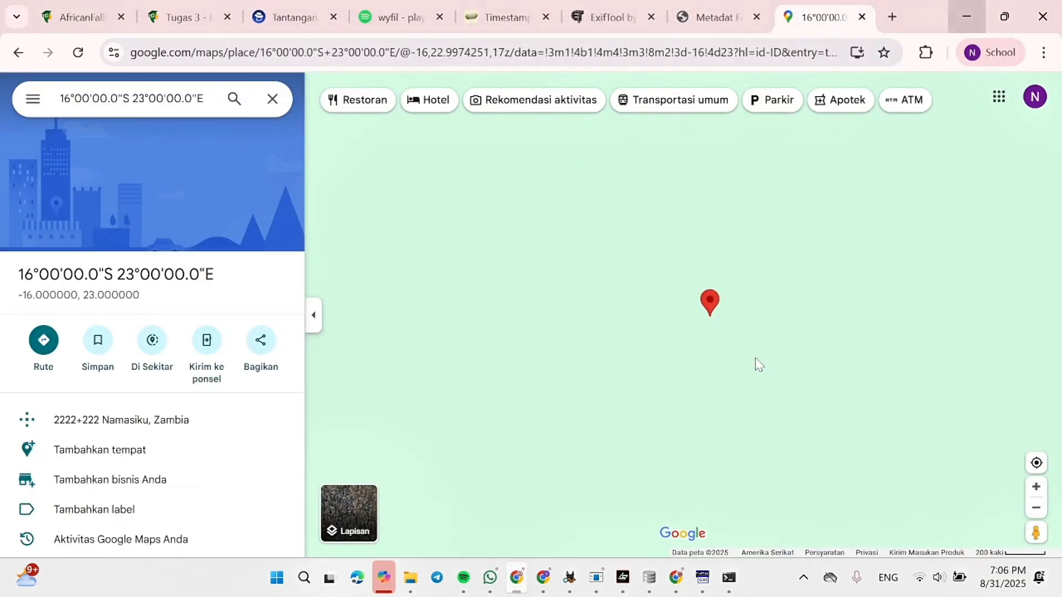
pyautogui.click(714, 17)
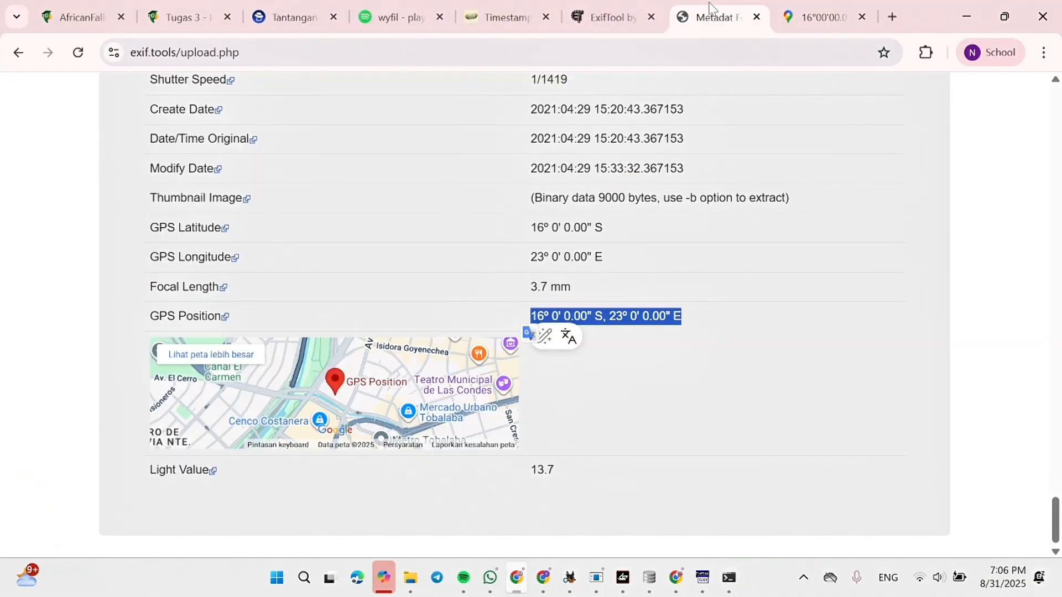
pyautogui.scroll(10, 264, 320)
pyautogui.scroll(15, 264, 320)
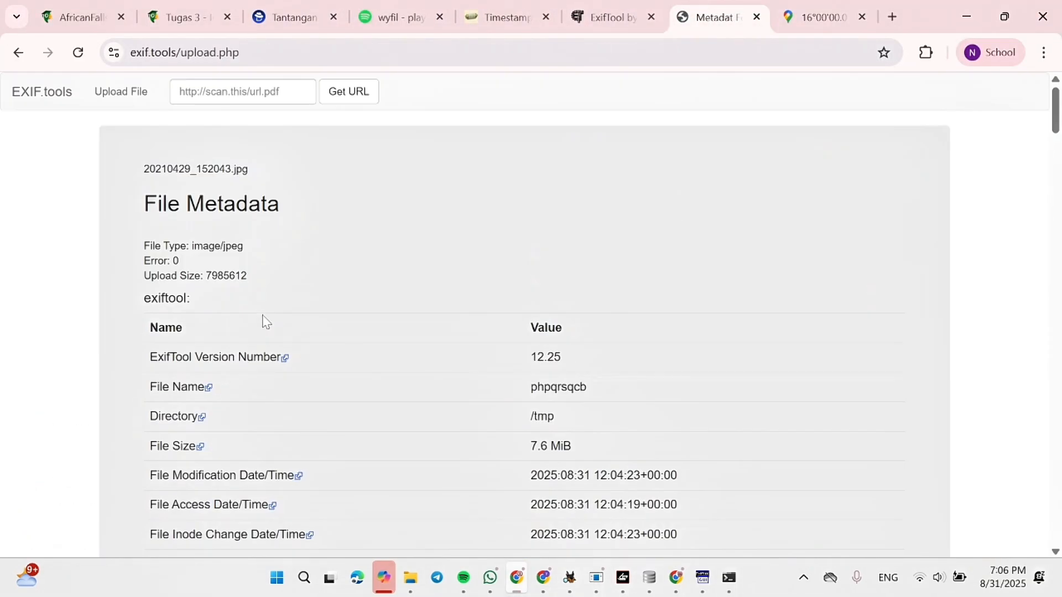
pyautogui.click(18, 54)
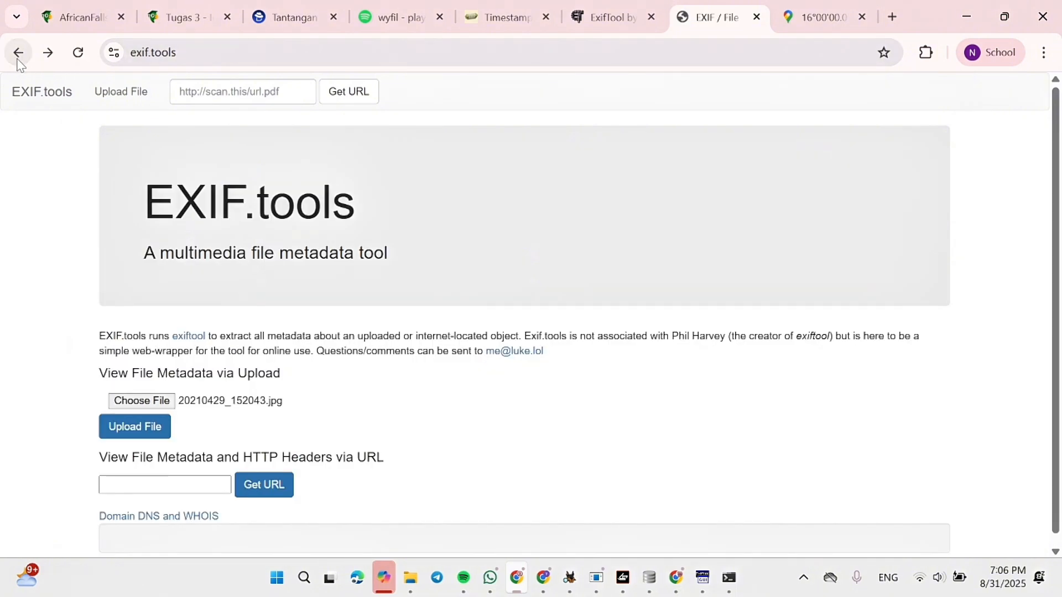
pyautogui.click(18, 60)
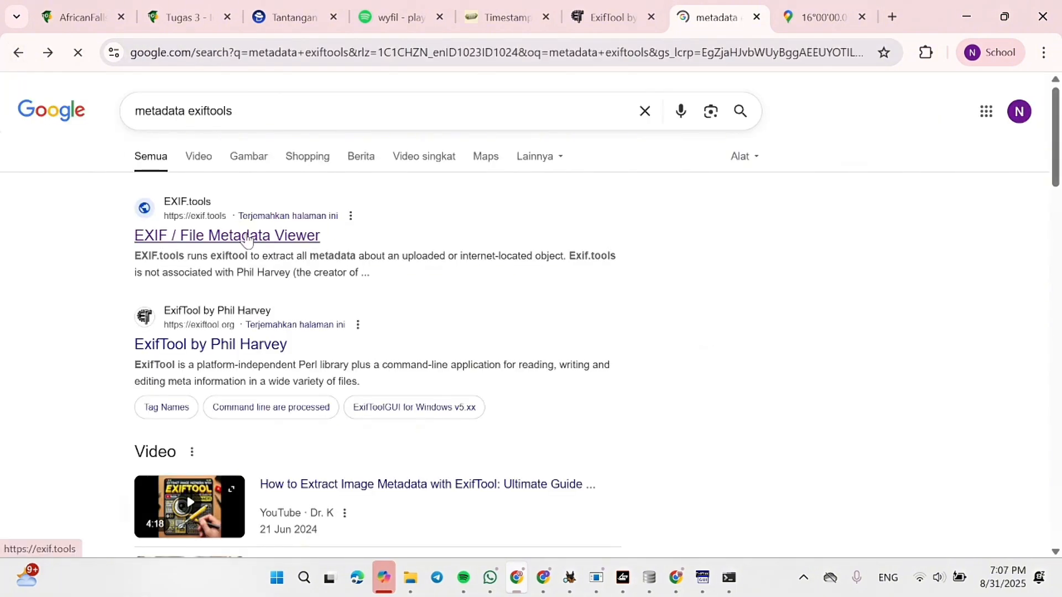
pyautogui.click(238, 247)
# - Upload 20210429_152043.jpg from the Desktop to EXIF.tools to extract its metadata
pyautogui.click(142, 401)
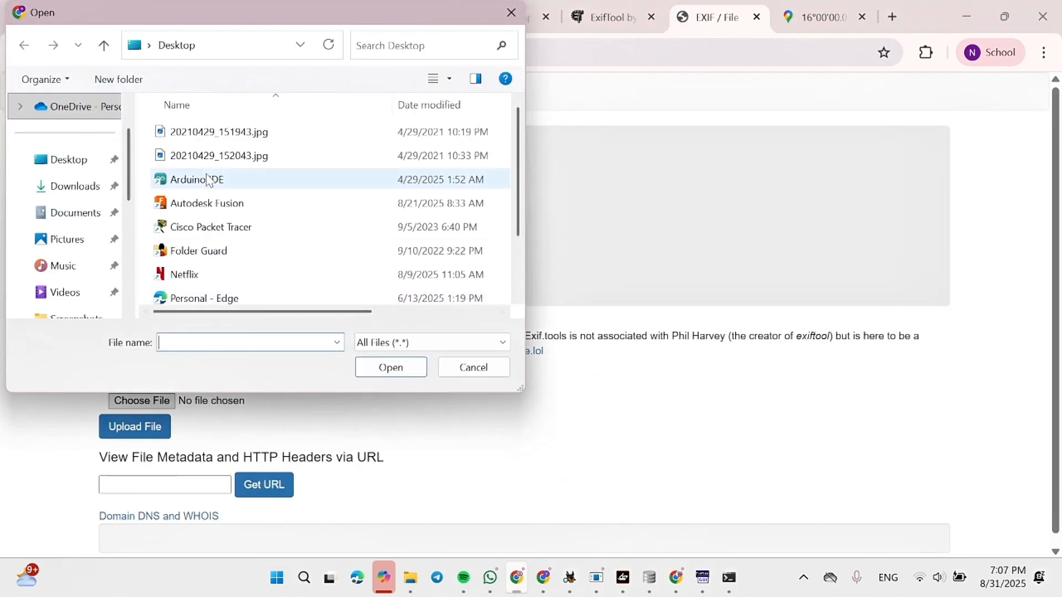
pyautogui.click(266, 160)
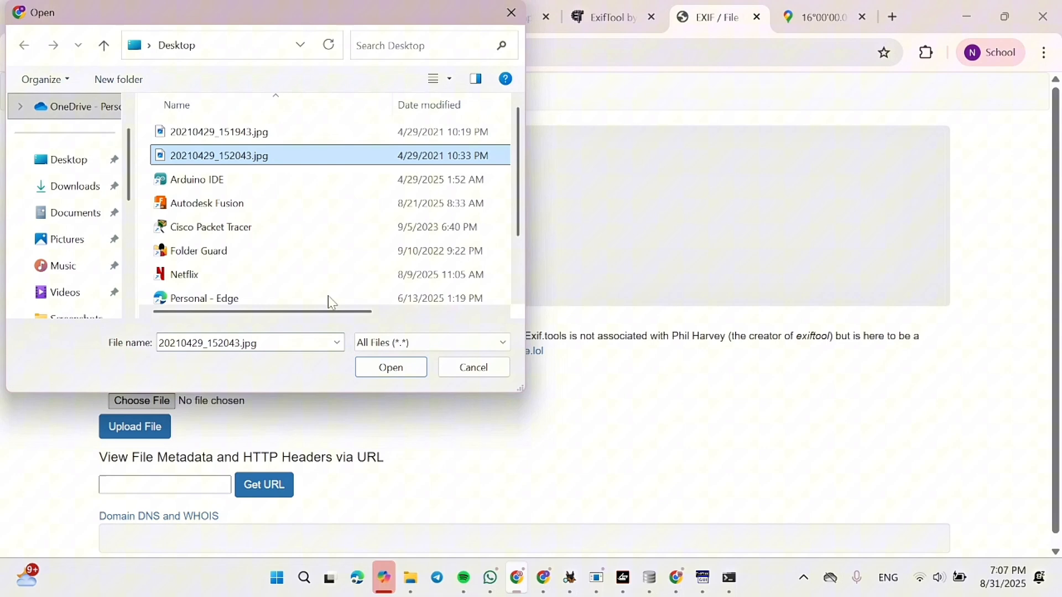
pyautogui.click(389, 367)
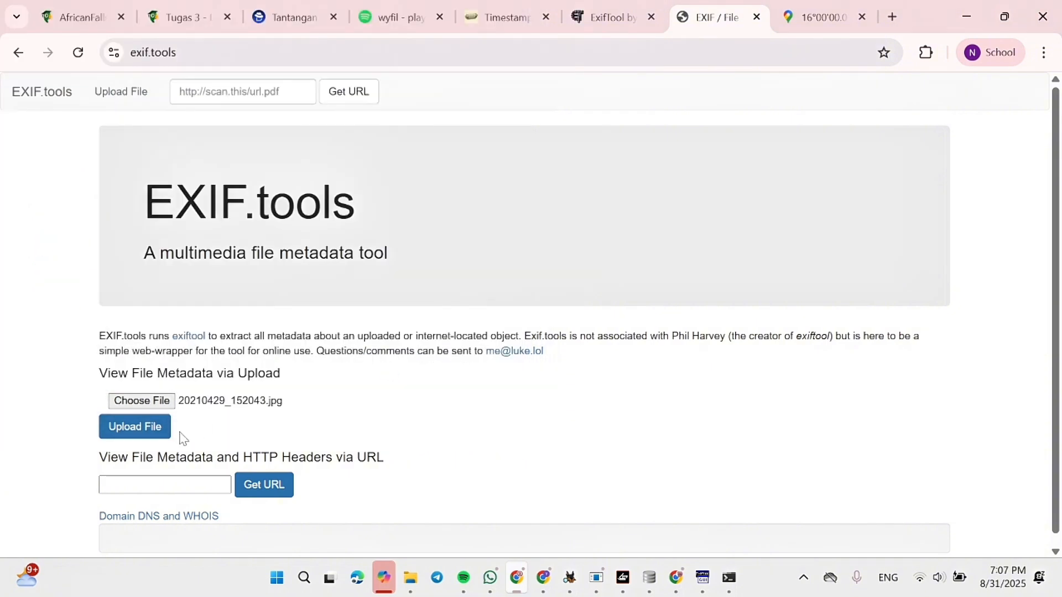
pyautogui.click(146, 429)
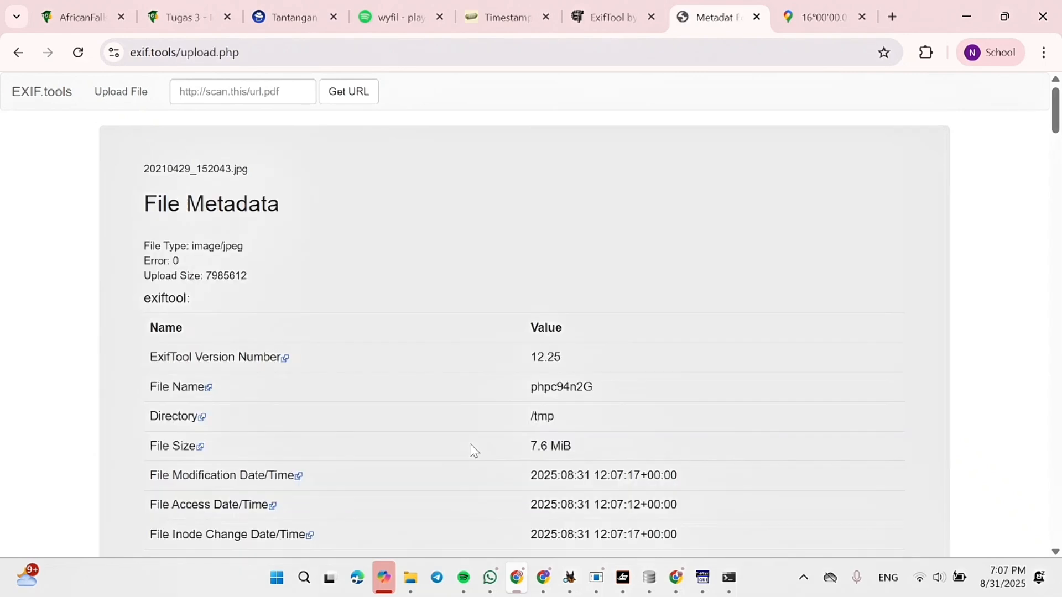
# - Find the GPS Position entry near the end of the picture's metadata and copy its coordinates
pyautogui.scroll(-4, 474, 451)
pyautogui.scroll(-20, 474, 451)
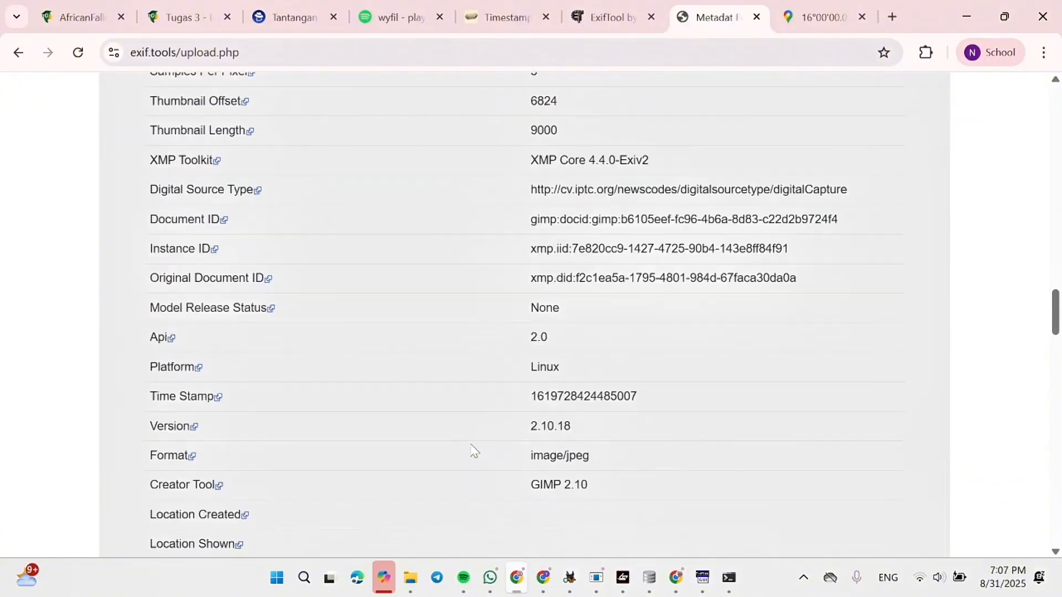
pyautogui.scroll(-15, 474, 451)
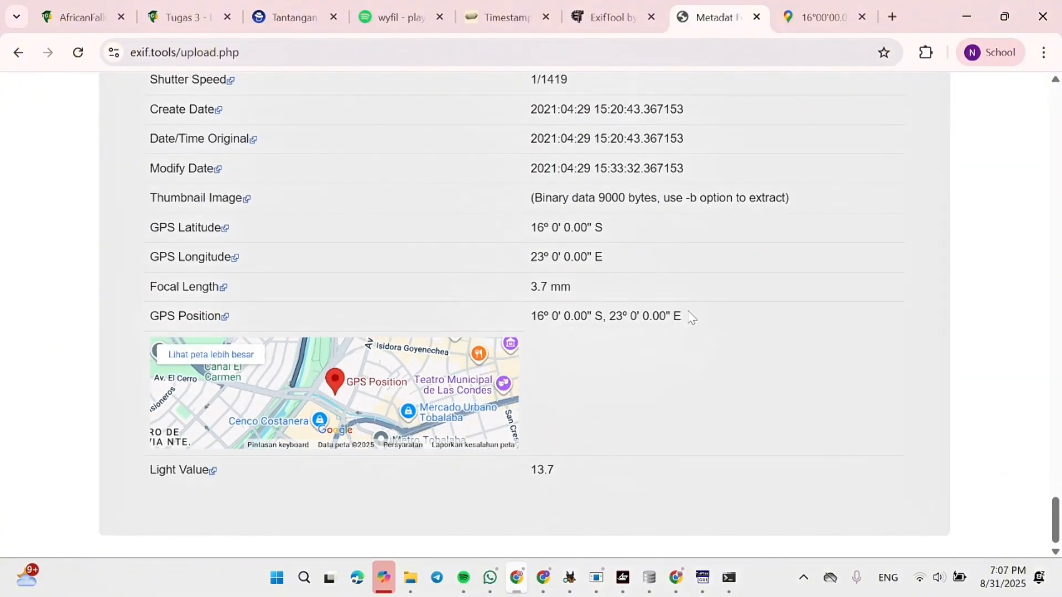
pyautogui.moveTo(690, 317); pyautogui.dragTo(531, 316)
pyautogui.hotkey('ctrl', 'c')
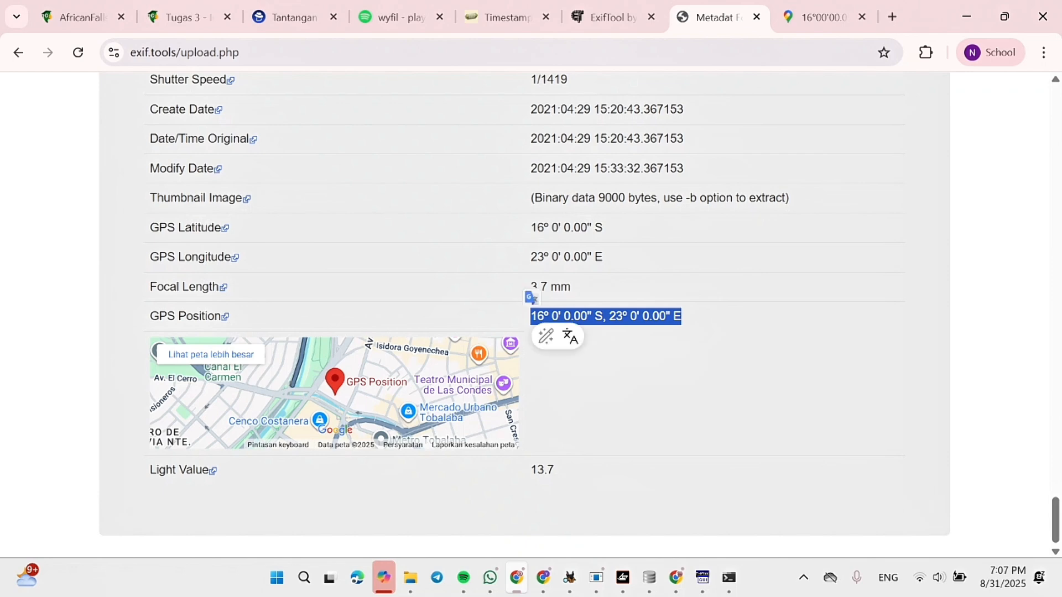
# - Open the GPS Position map in Google Maps and search for the coordinates 16º 0' 0.00" S, 23º 0' 0.00" E
pyautogui.click(319, 389)
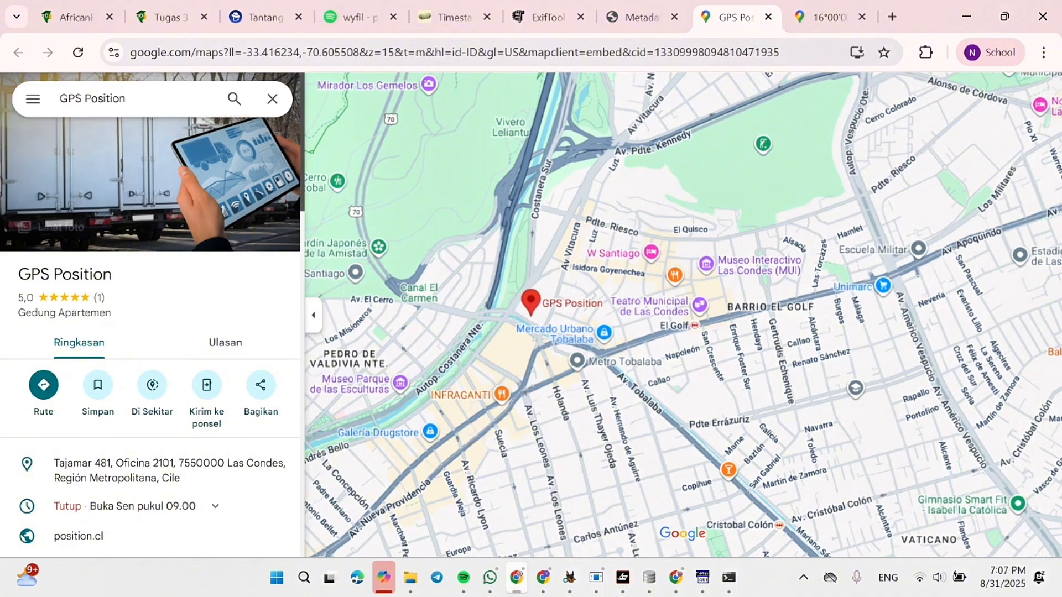
pyautogui.hotkey('ctrl', 'a')
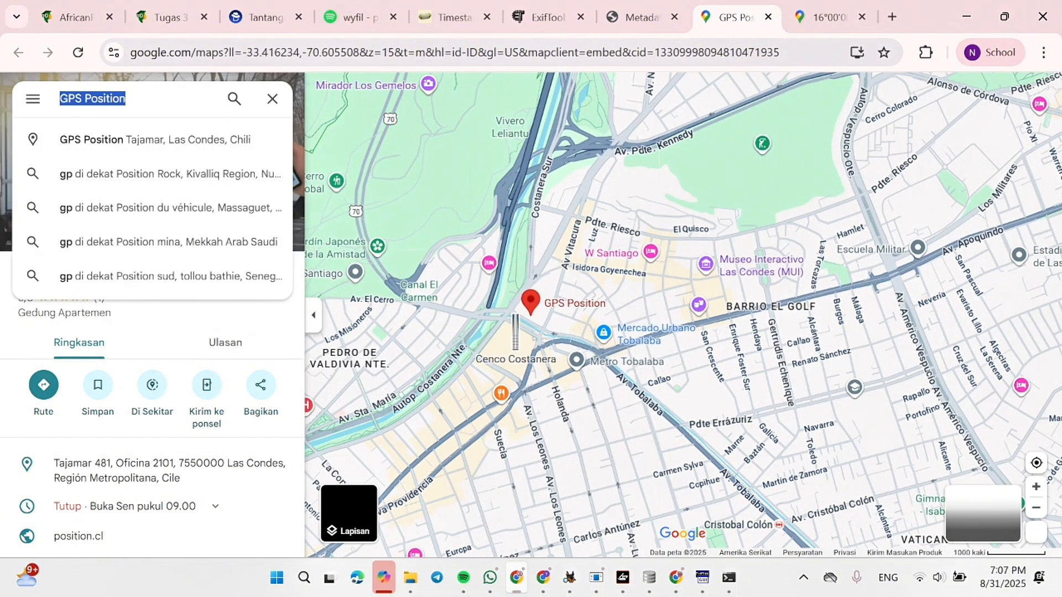
pyautogui.hotkey('ctrl', 'v')
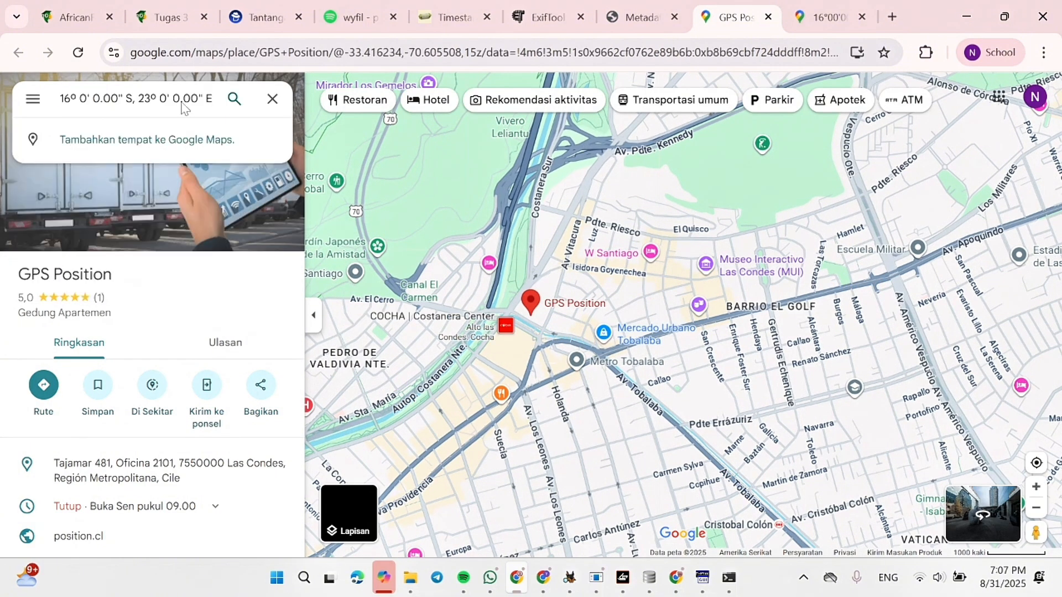
pyautogui.press('Return')
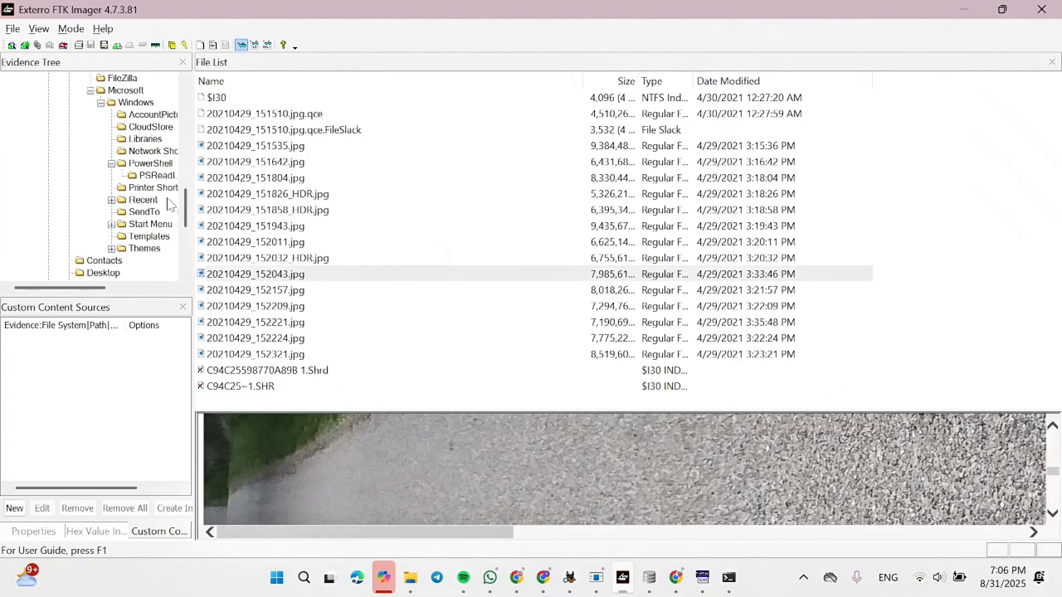
pyautogui.scroll(3, 171, 204)
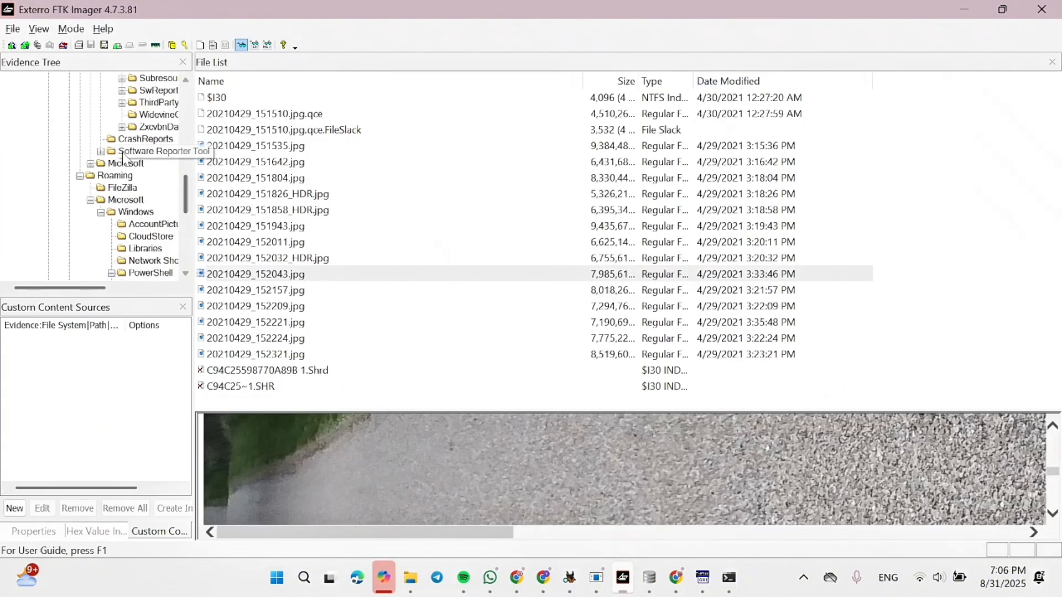
pyautogui.scroll(10, 161, 157)
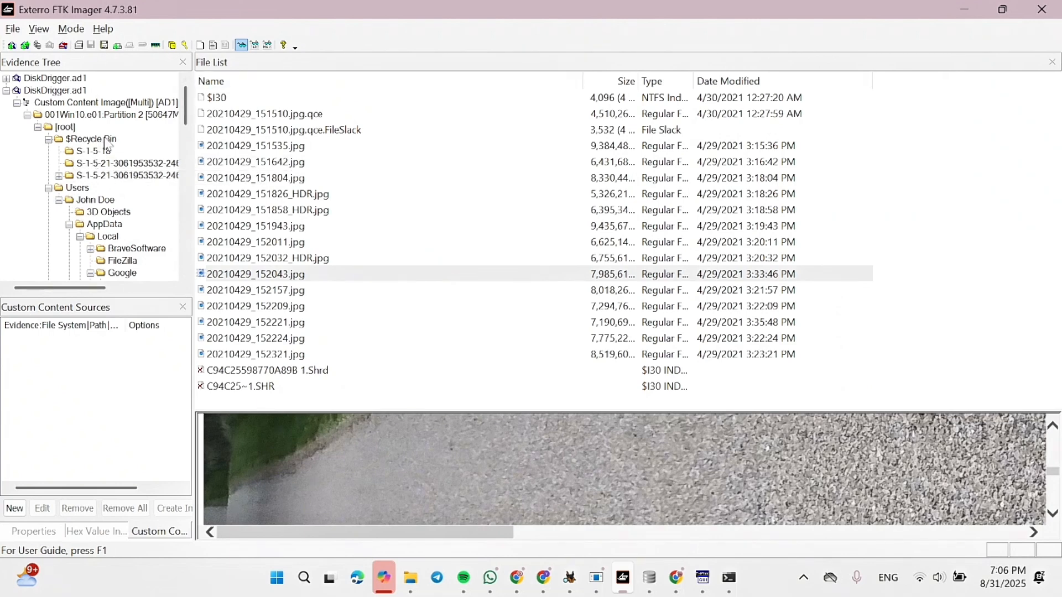
pyautogui.scroll(-5, 108, 202)
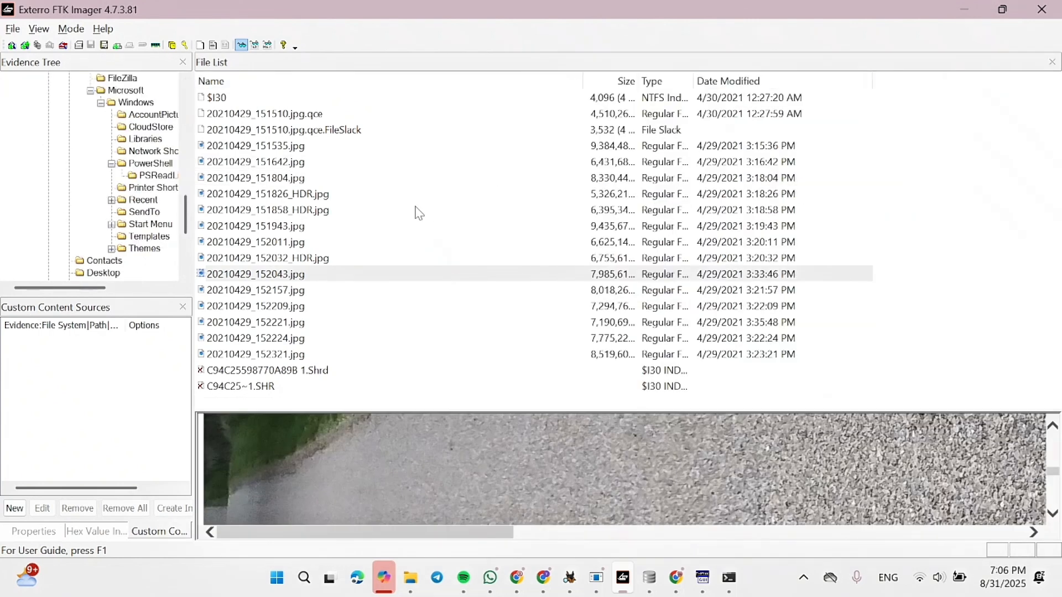
pyautogui.scroll(3, 171, 205)
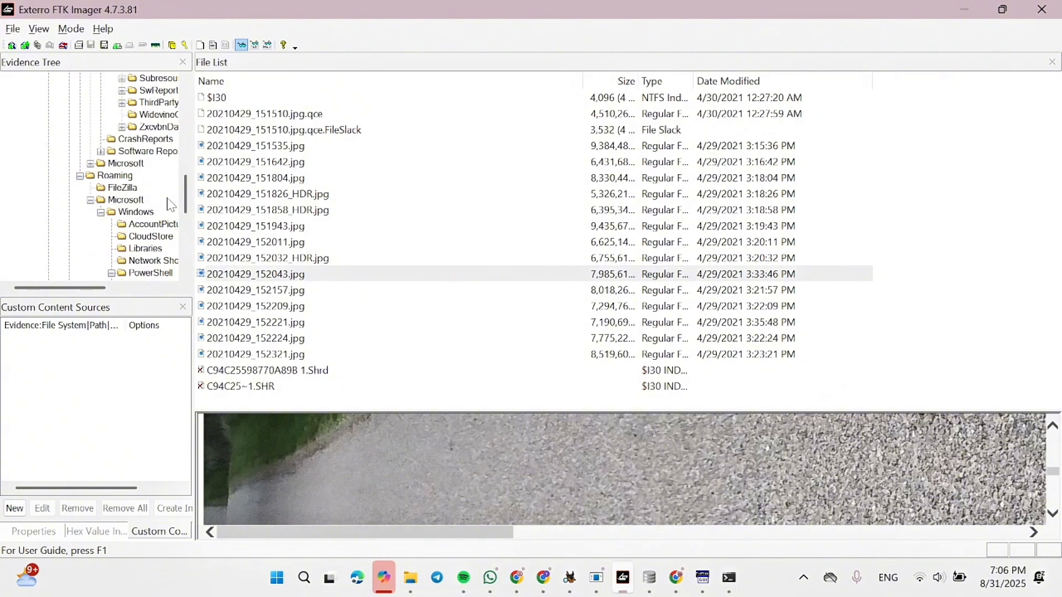
pyautogui.scroll(13, 123, 157)
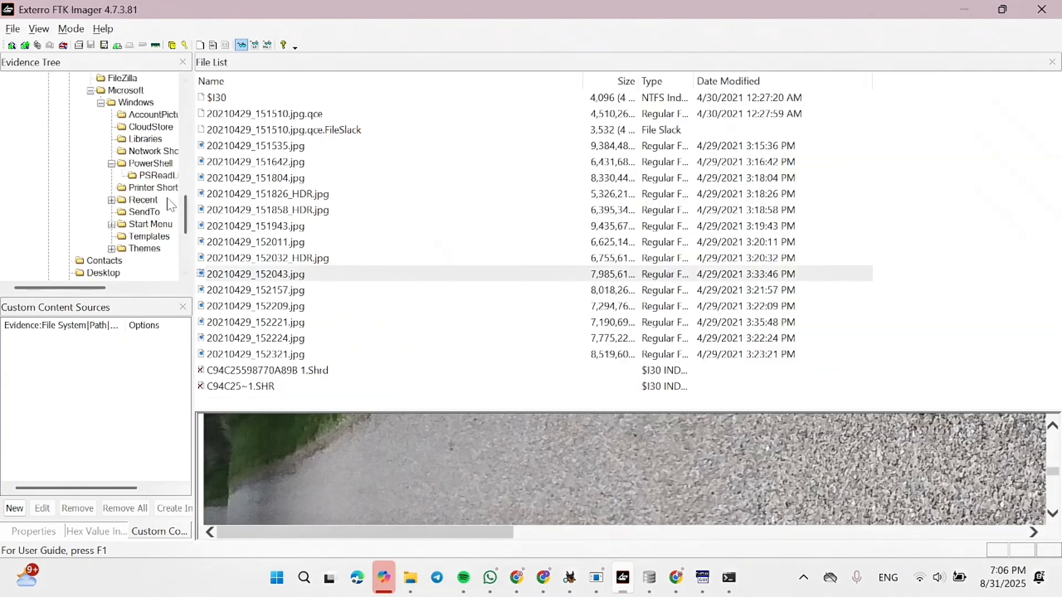
# - Look through the evidence tree between the $Recycle.Bin folders and the user profile's AppData Local and Roaming folders, down to Desktop
pyautogui.scroll(3, 171, 205)
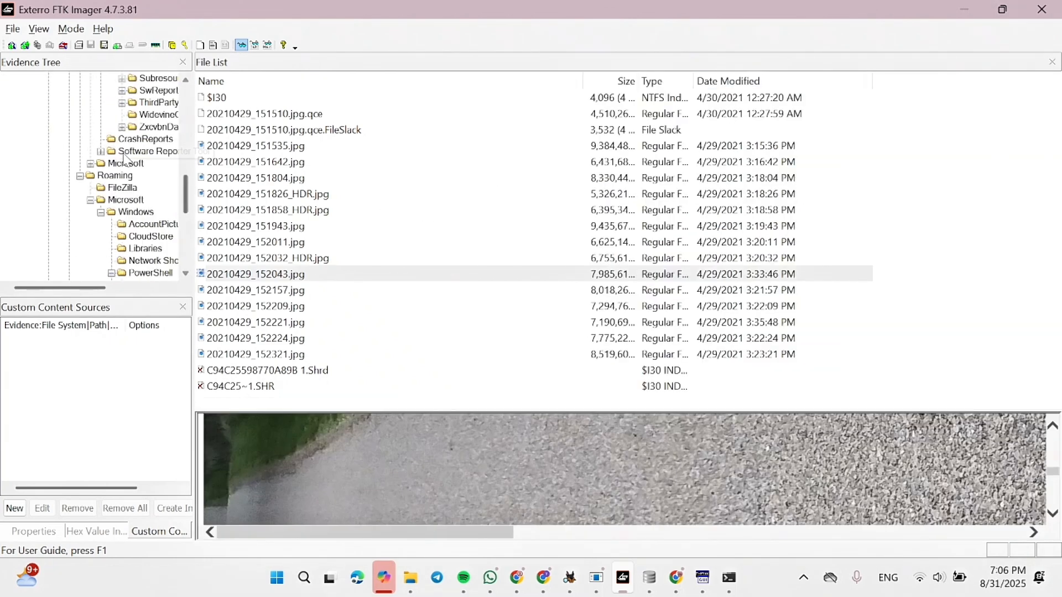
pyautogui.scroll(10, 171, 166)
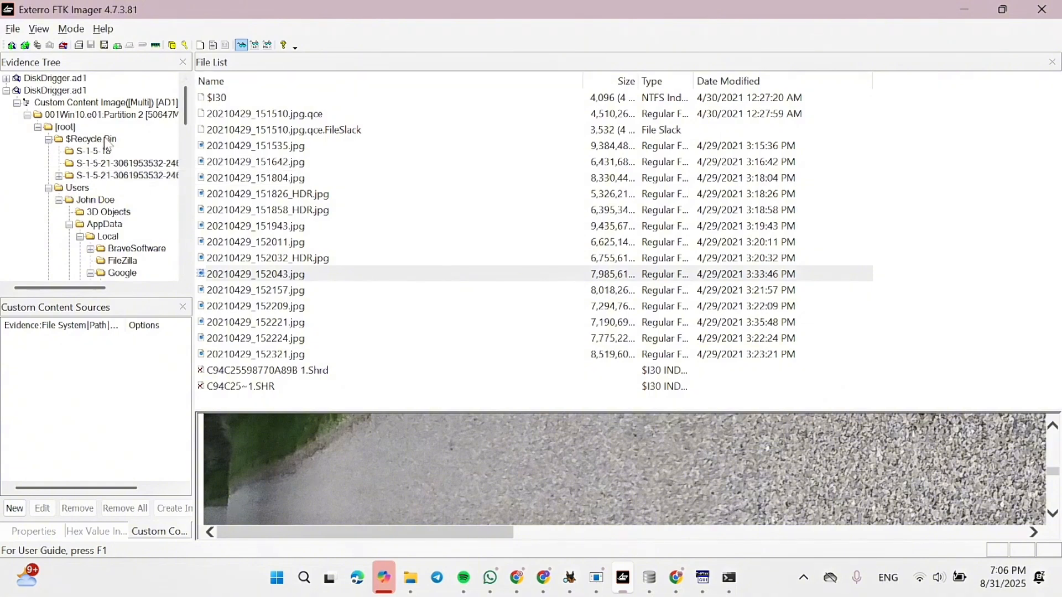
pyautogui.scroll(-5, 113, 213)
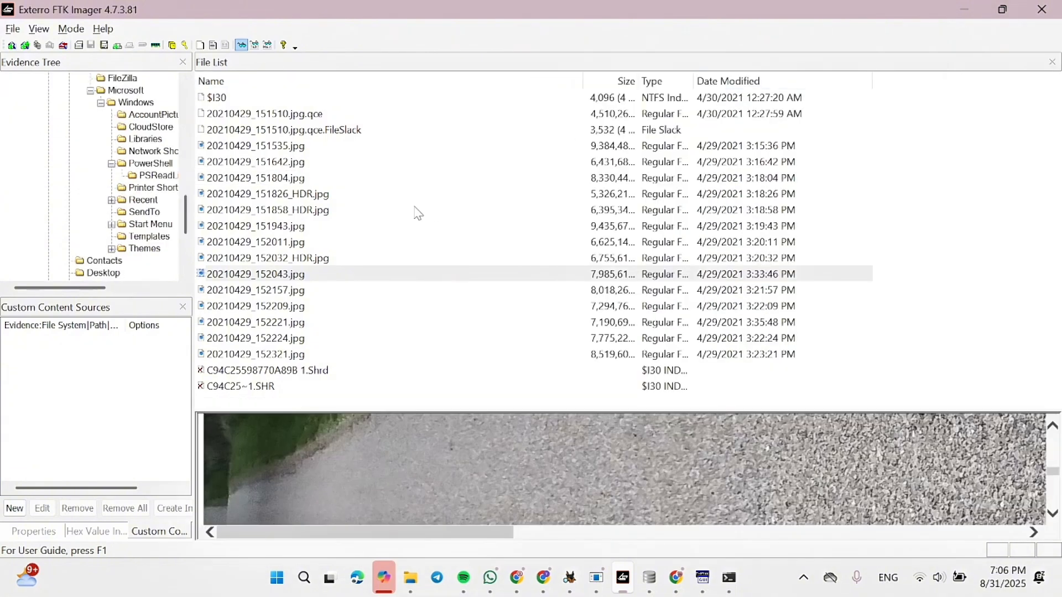
pyautogui.scroll(3, 171, 205)
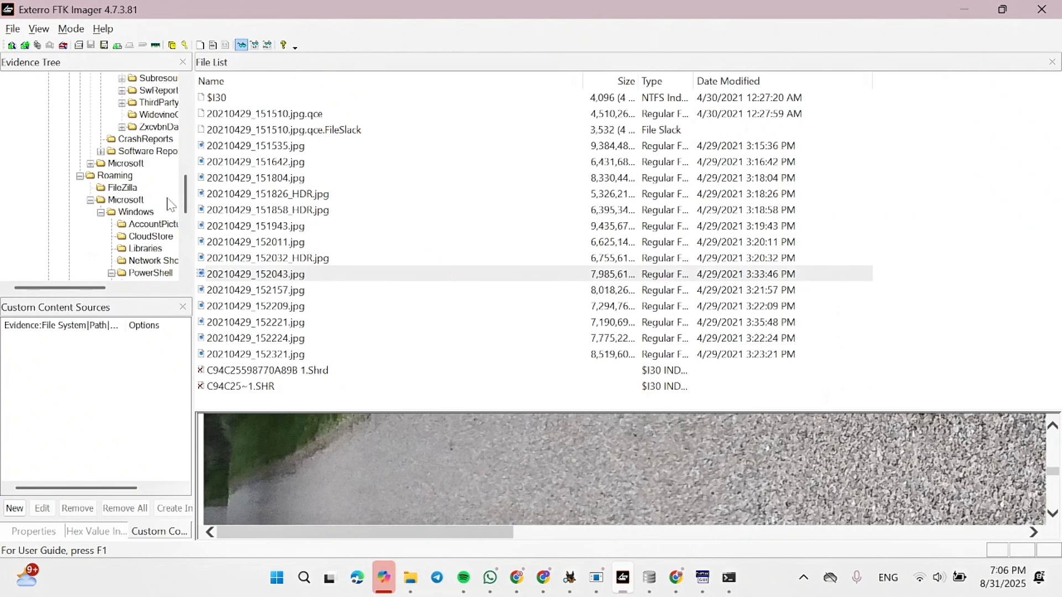
pyautogui.scroll(7, 128, 160)
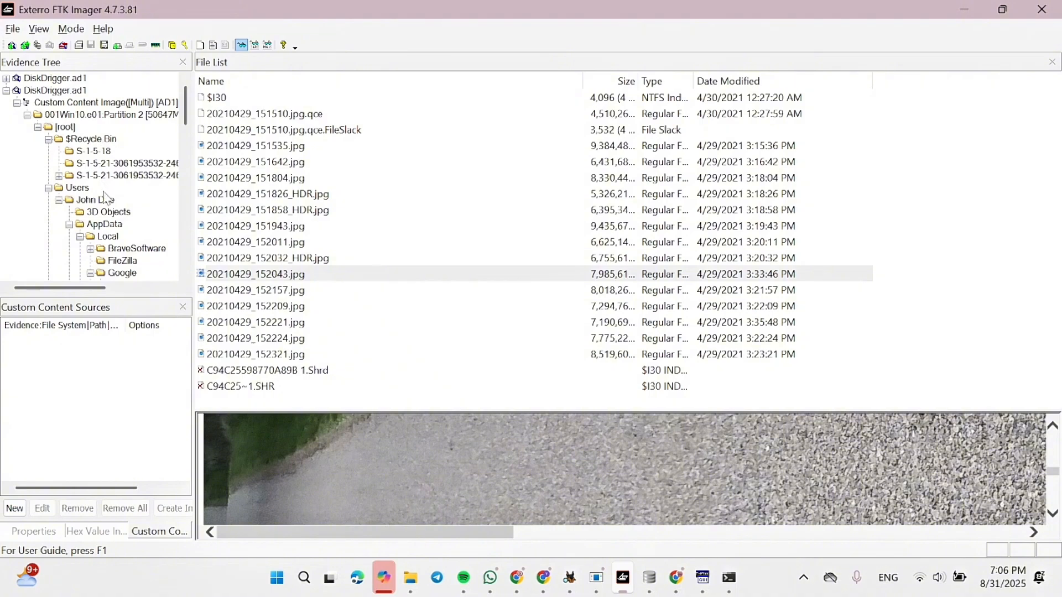
pyautogui.scroll(-5, 110, 216)
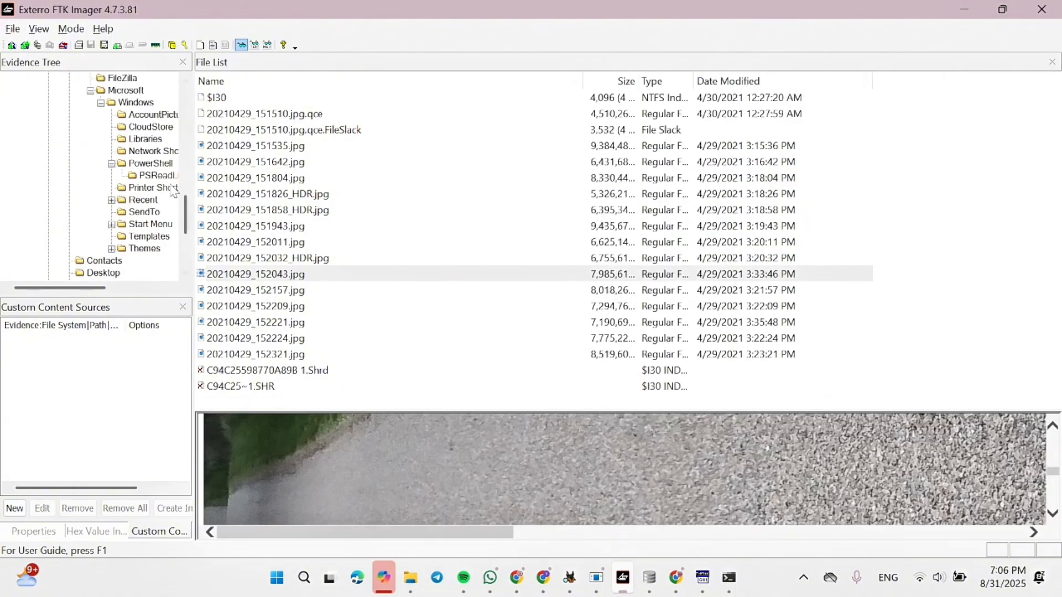
pyautogui.scroll(3, 172, 191)
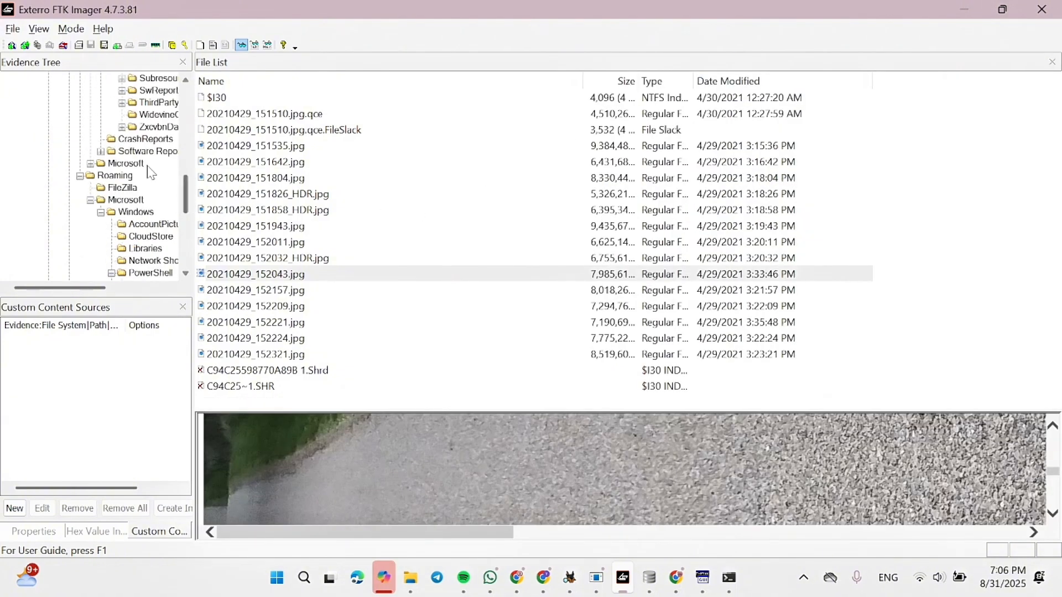
pyautogui.scroll(10, 150, 171)
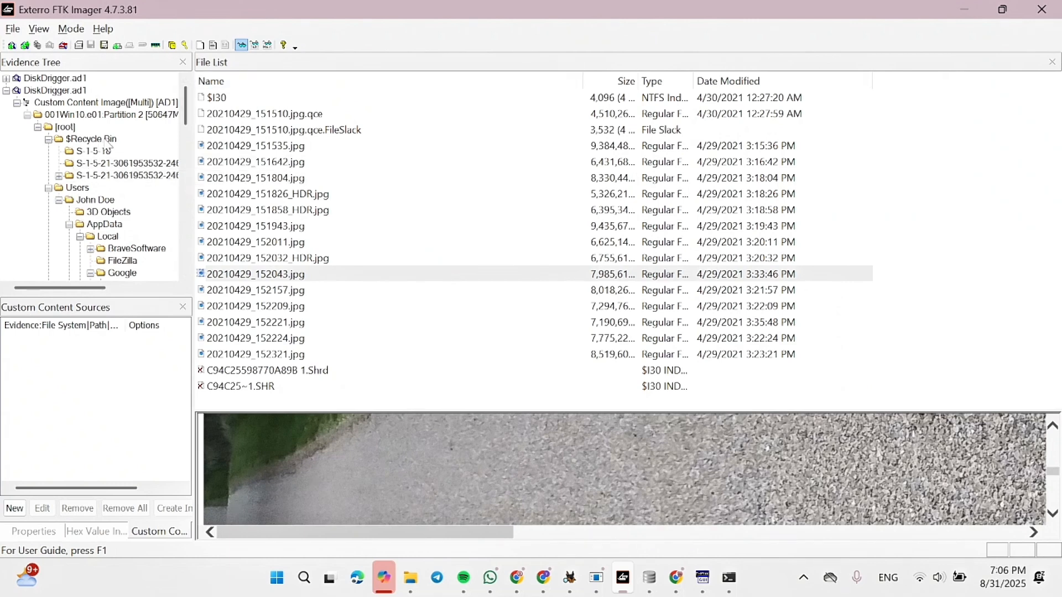
pyautogui.scroll(-5, 110, 205)
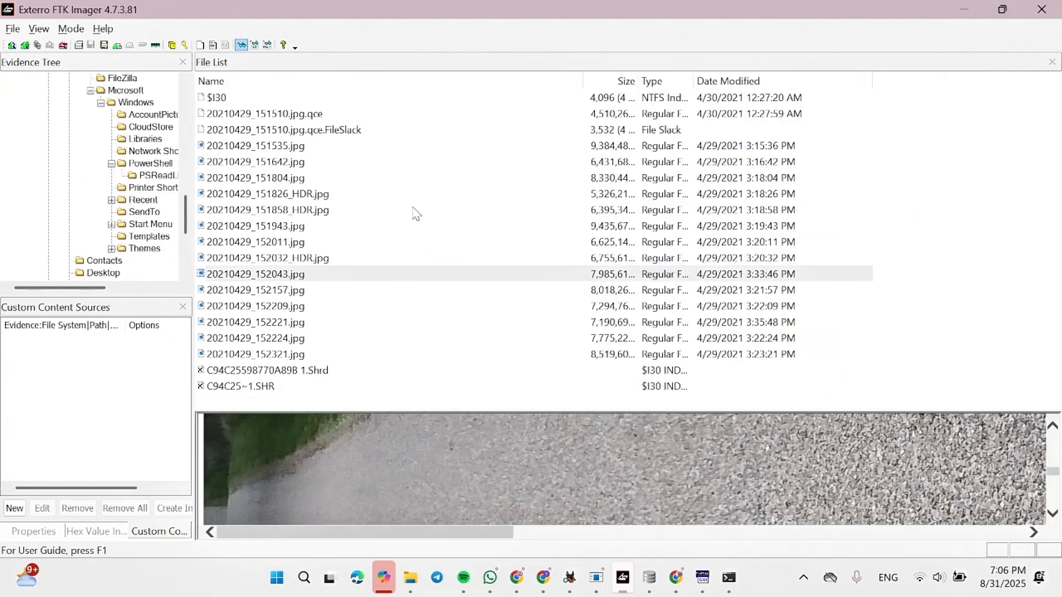
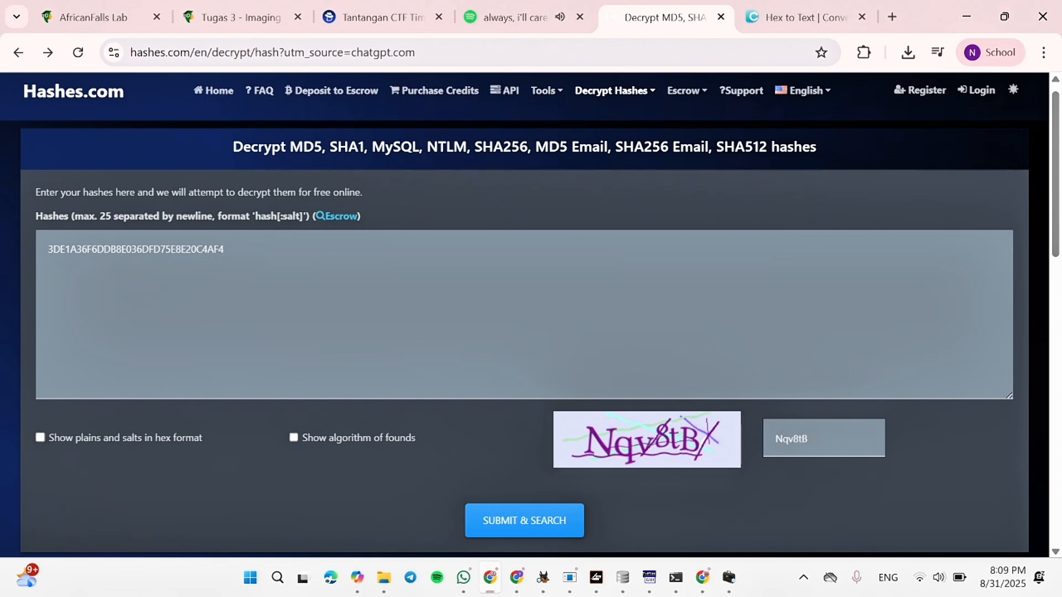
# - Switch to Chrome and submit the hash already entered on Hashes.com for decryption, filling in the captcha code
pyautogui.click(810, 439)
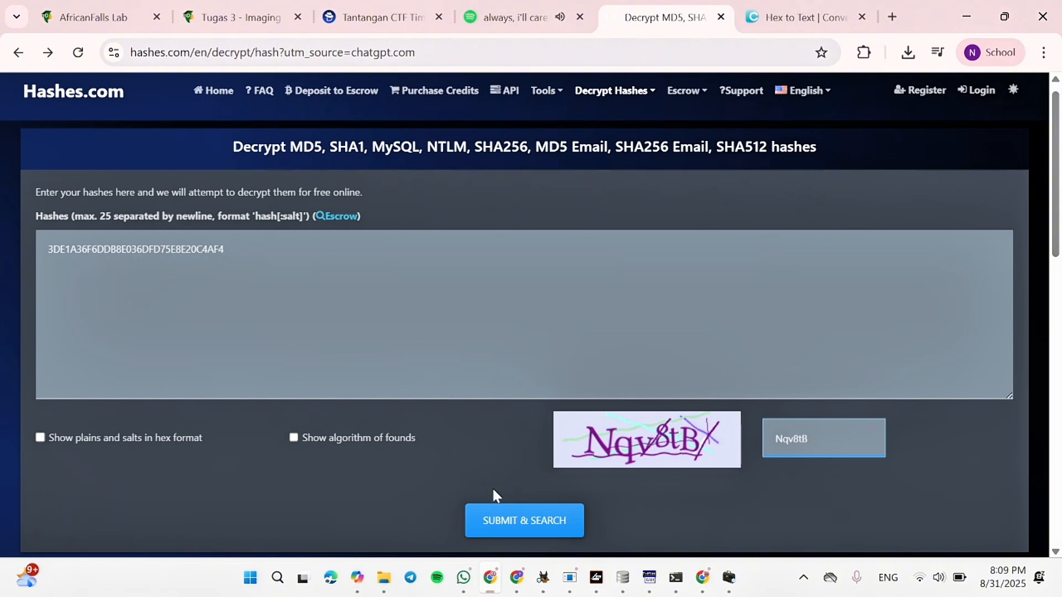
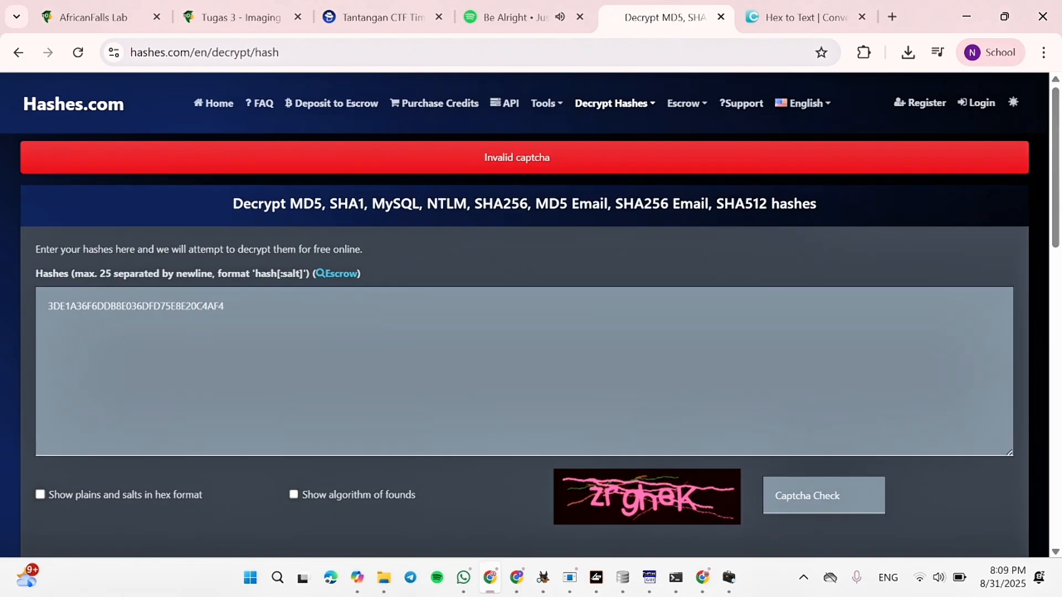
pyautogui.scroll(-5, 611, 455)
pyautogui.scroll(2, 762, 286)
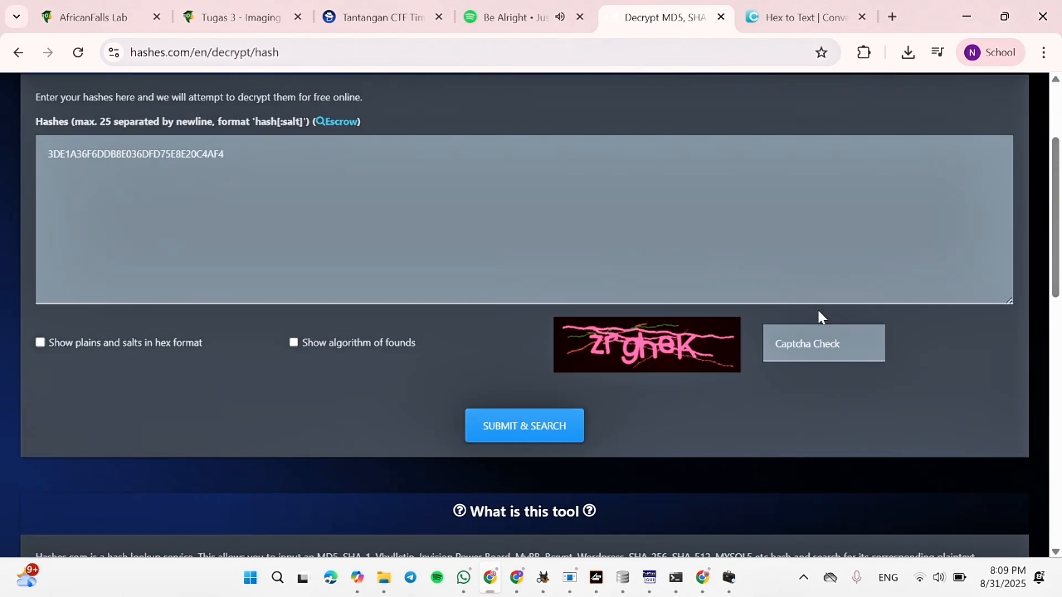
pyautogui.click(824, 344)
pyautogui.write('ze')
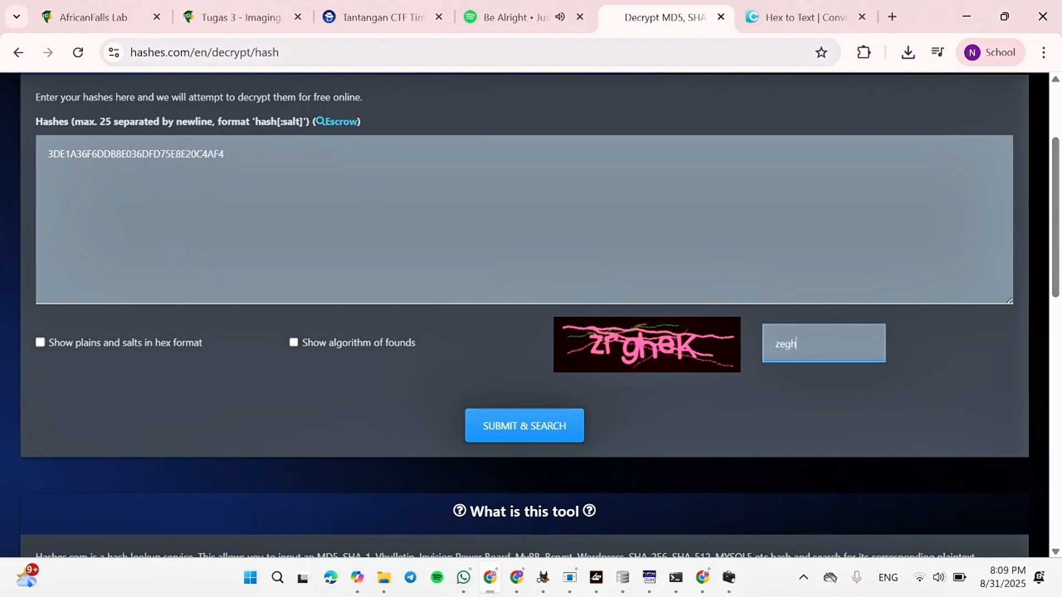
pyautogui.write('ghek')
pyautogui.click(519, 425)
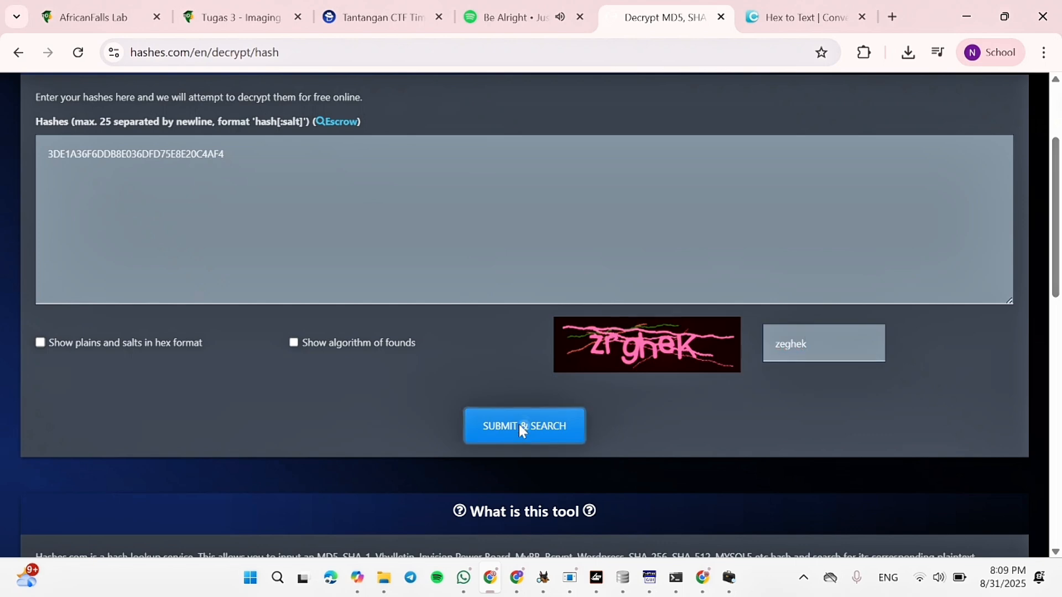